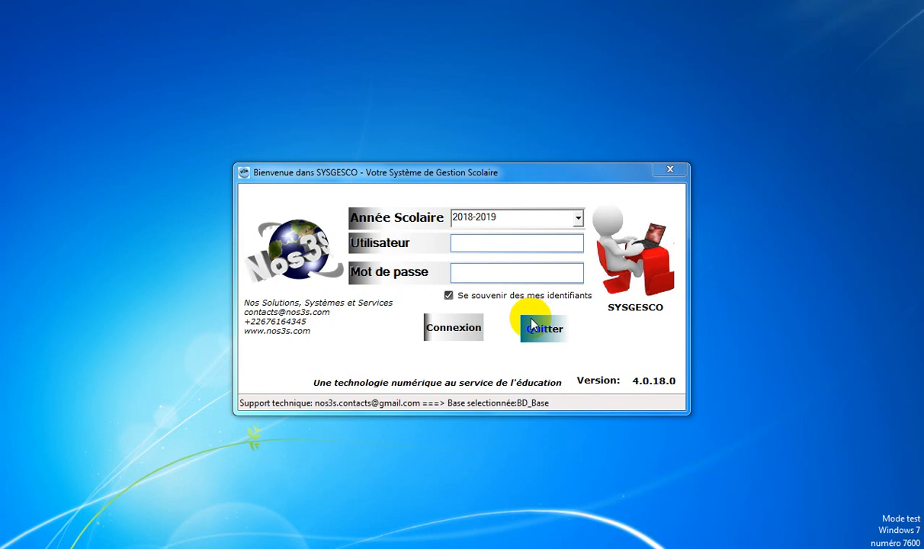
Log in for school year 2018-2019 as superviseur, entering the account password.
left_click(474, 241)
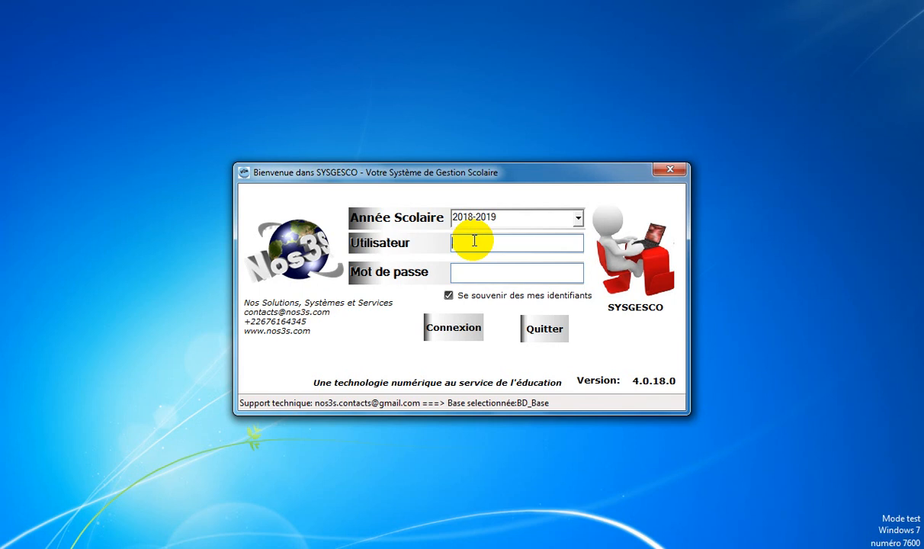
type("superviseur")
key("Tab")
type("•")
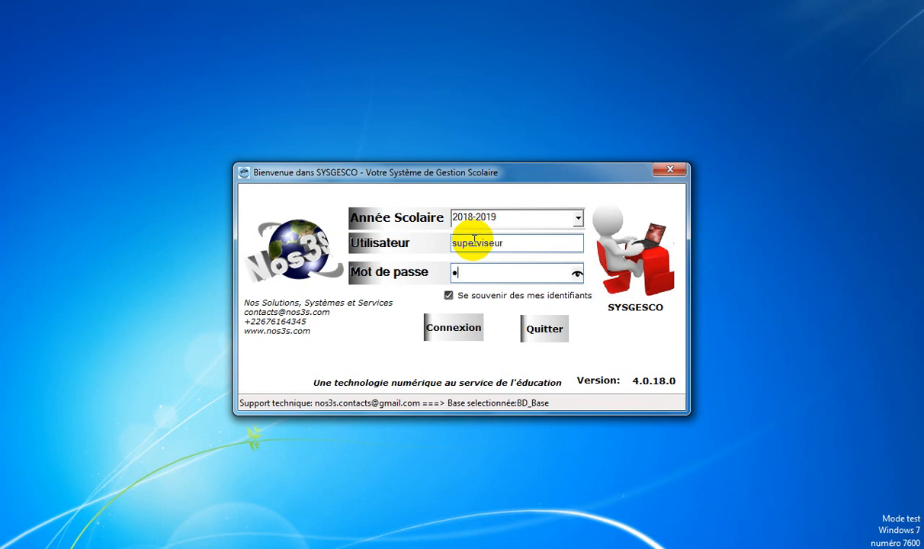
type("•••••")
left_click(457, 333)
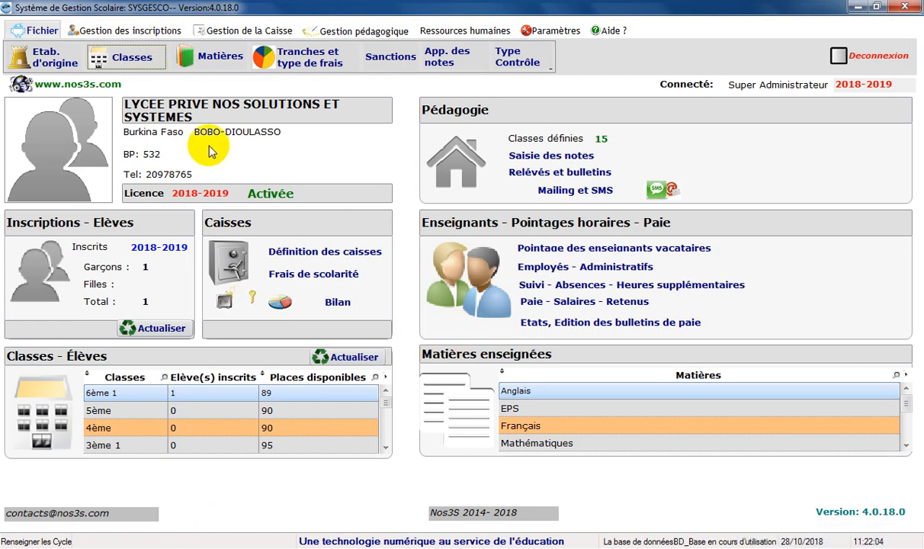
Create a cash register titled CAISSE PRINCIPALE in cash management, keeping the initial balance at 0,00.
left_click(240, 37)
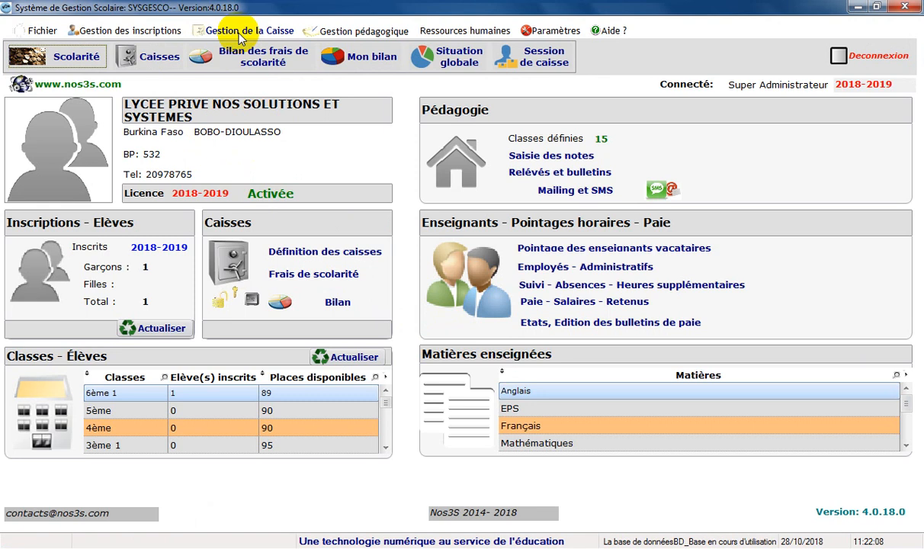
left_click(149, 59)
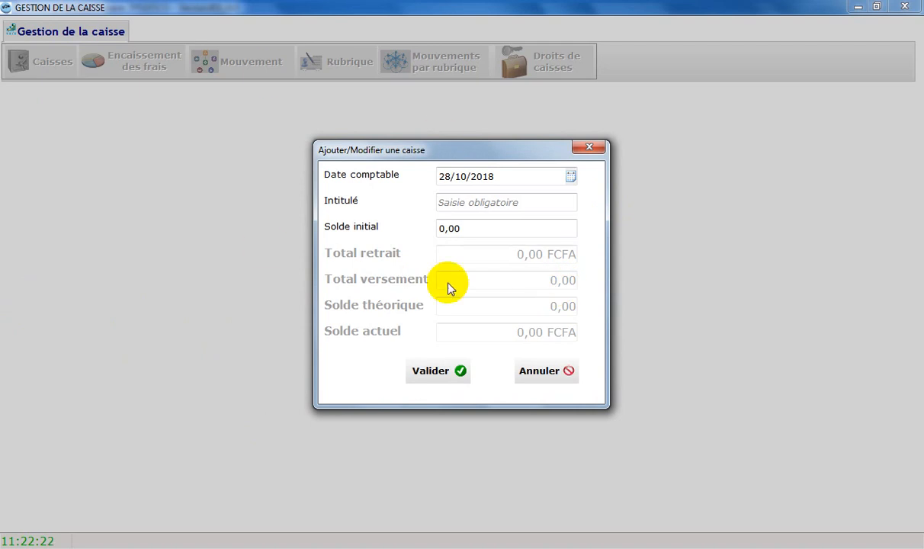
left_click(456, 202)
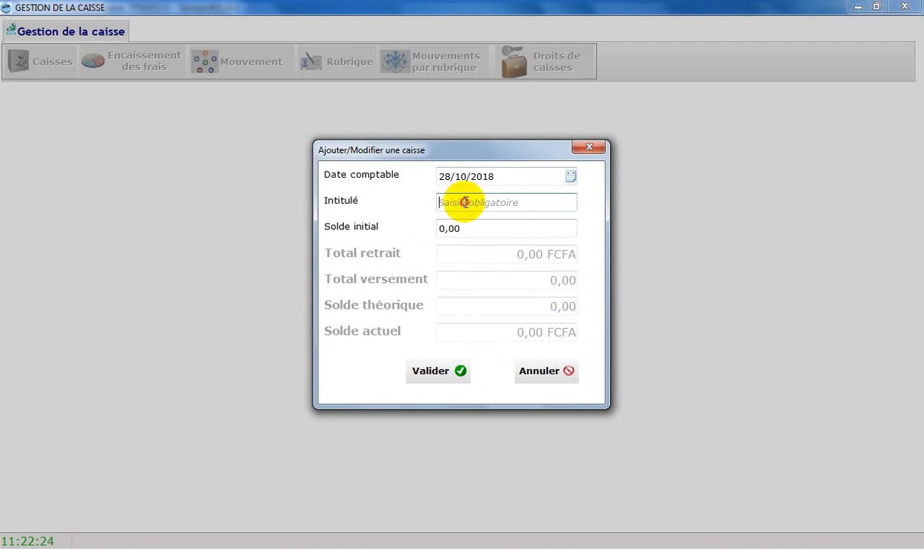
left_click(456, 202)
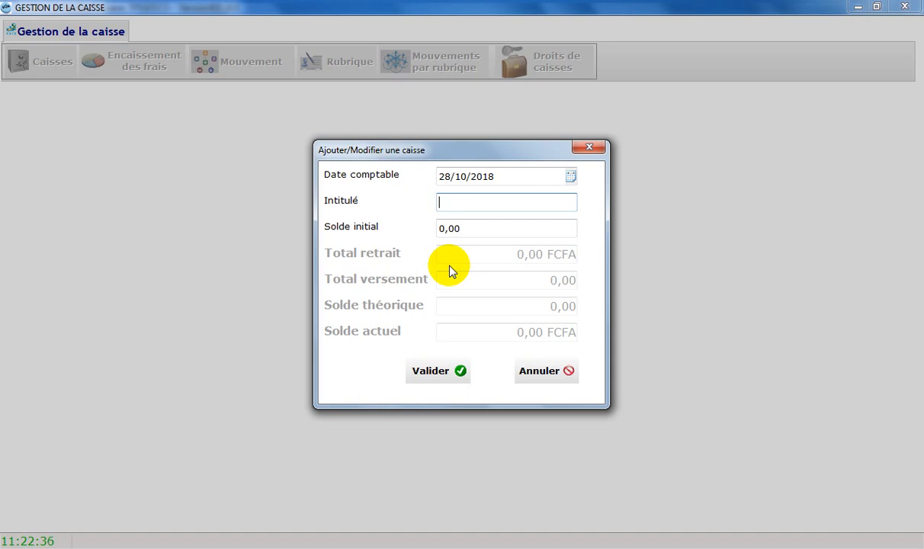
type("CAISSE PRINCIPALE")
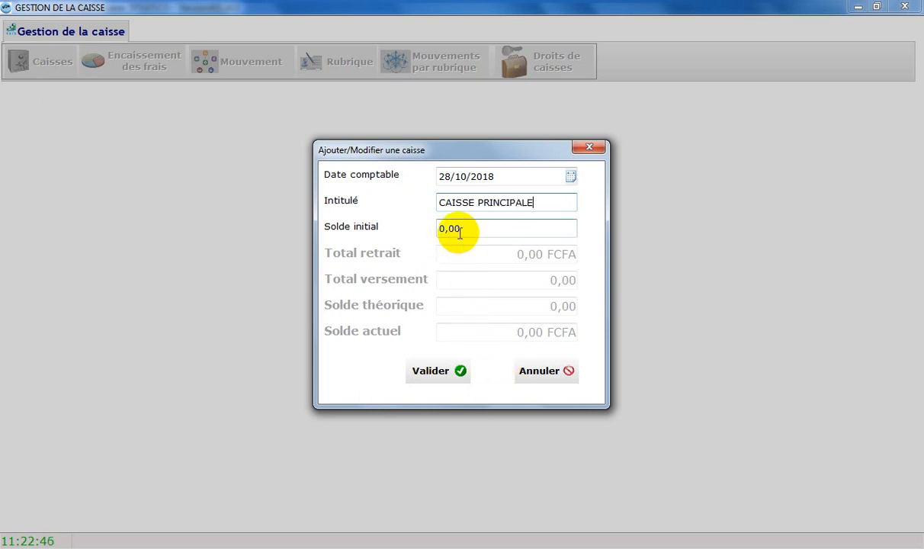
left_click(466, 227)
left_click(486, 234)
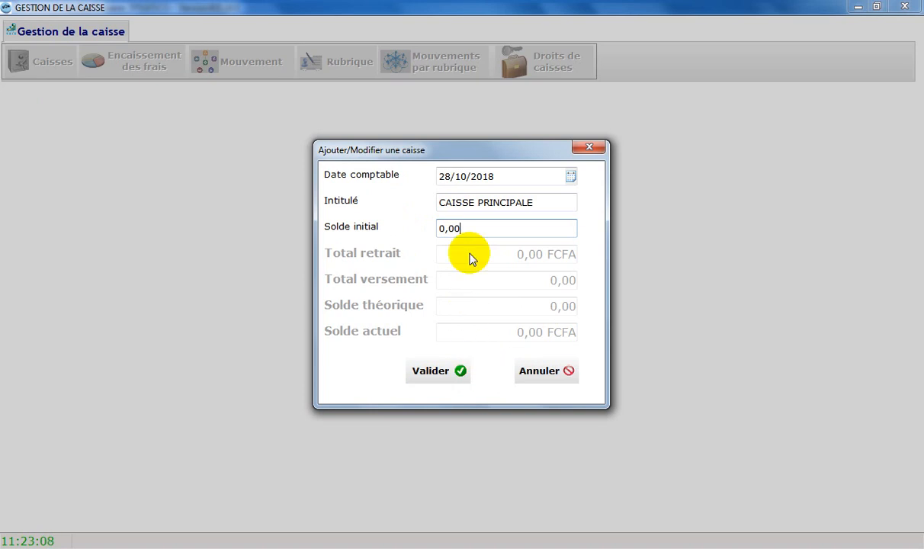
left_click(446, 378)
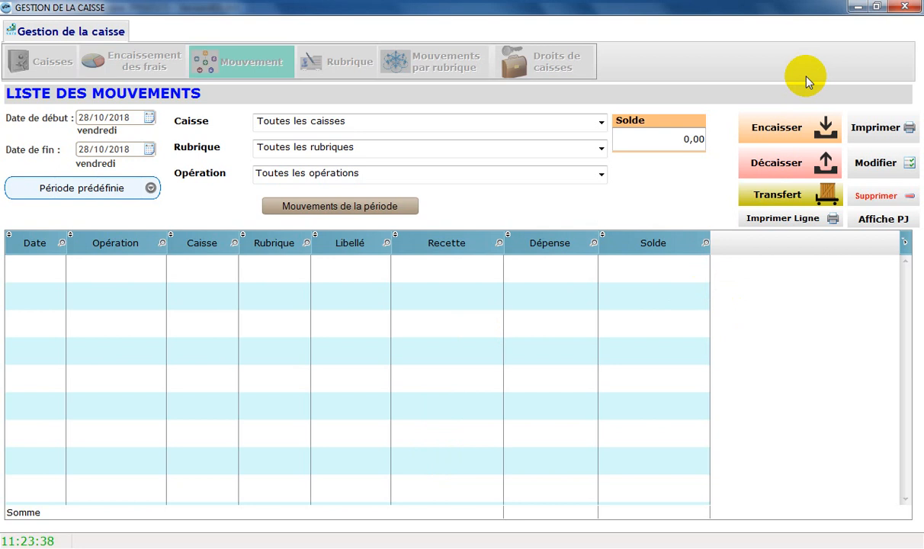
Close cash management and grant all rights to the SUPERVISEUR group in the user accounts settings.
left_click(903, 7)
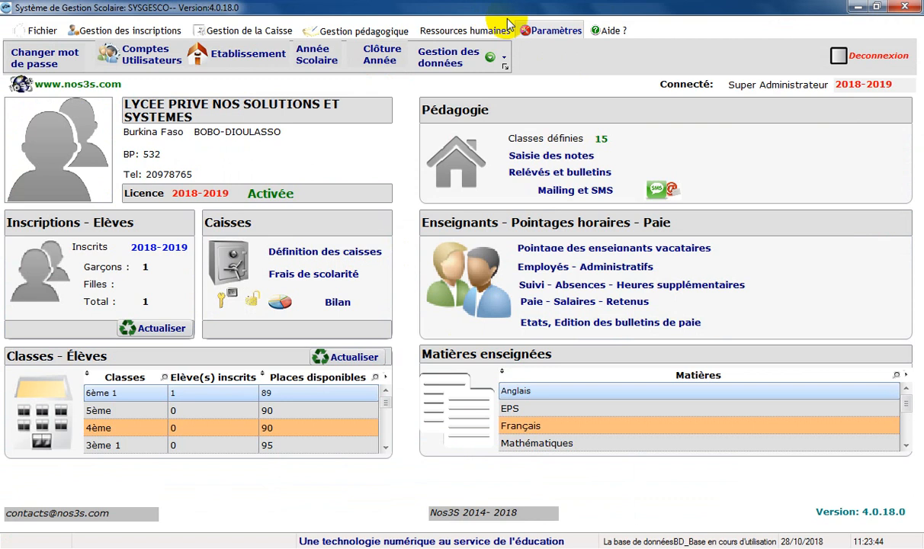
left_click(144, 54)
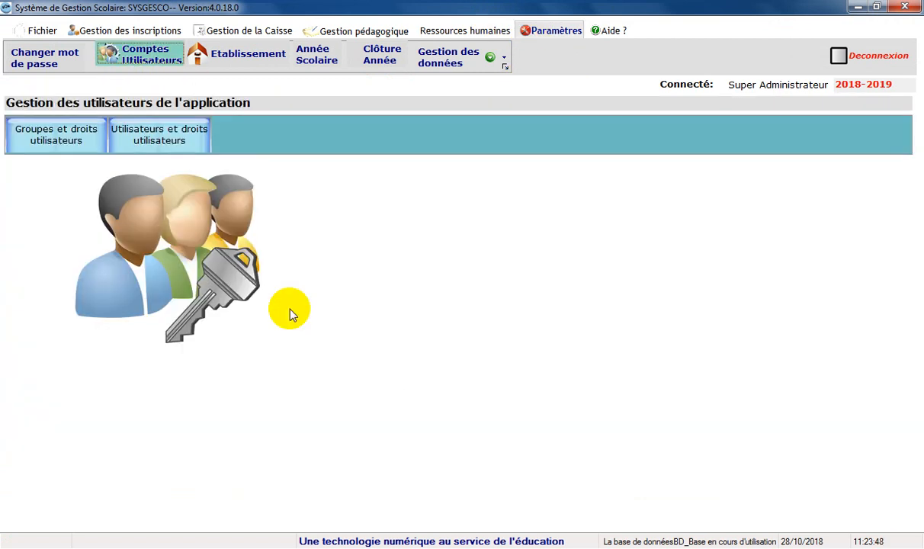
left_click(86, 147)
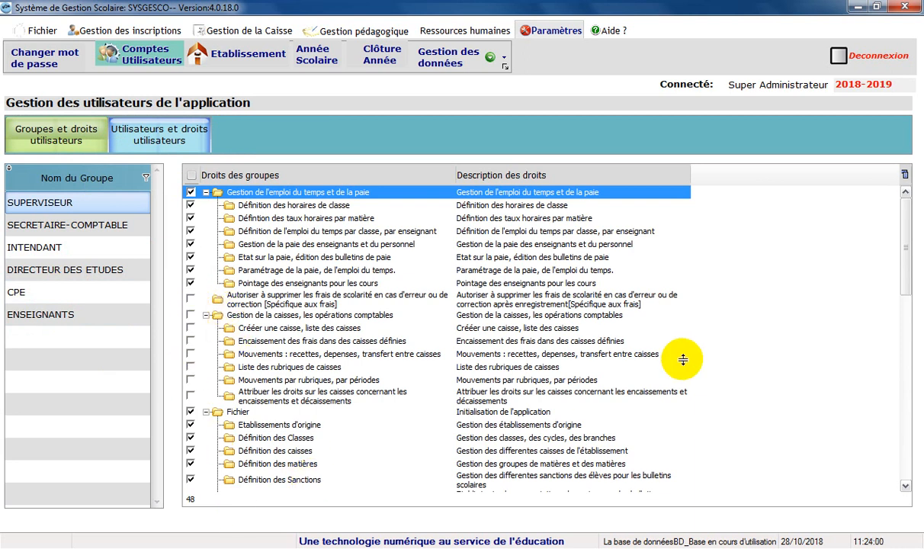
left_click_drag(902, 241, 884, 213)
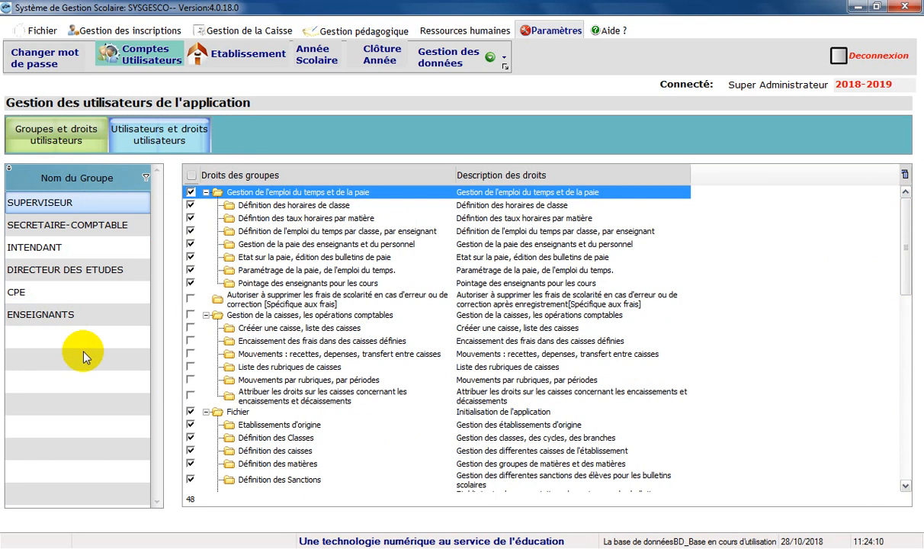
left_click(192, 175)
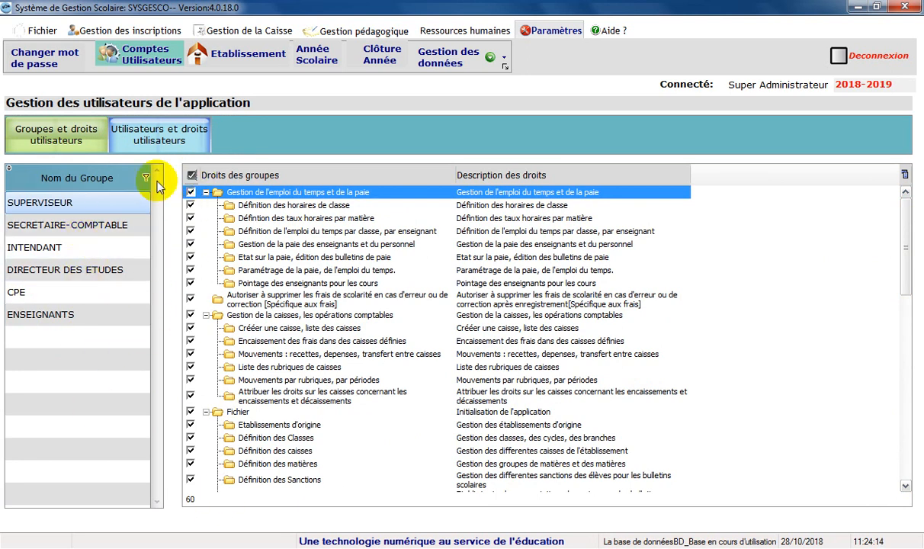
Grant every right to the superviseur user account in the users and user rights section.
left_click(159, 134)
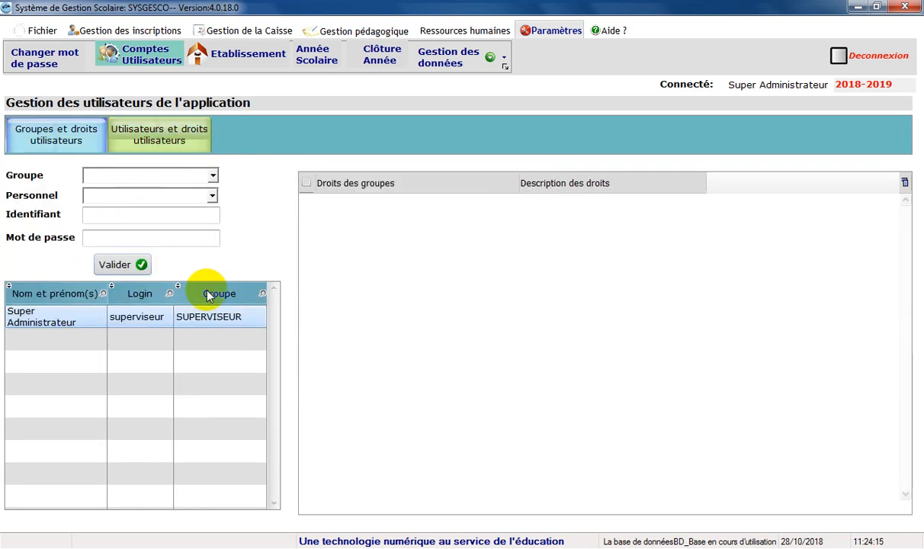
left_click(125, 325)
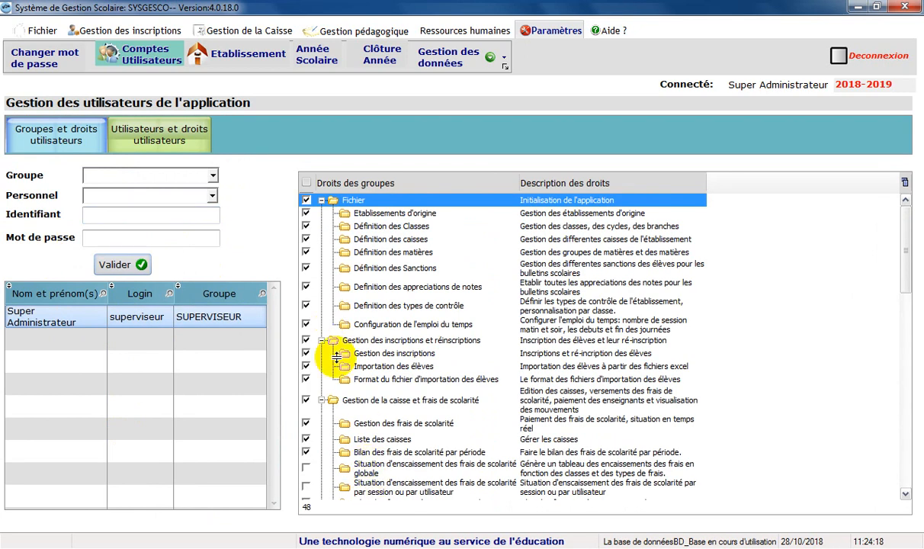
left_click(306, 182)
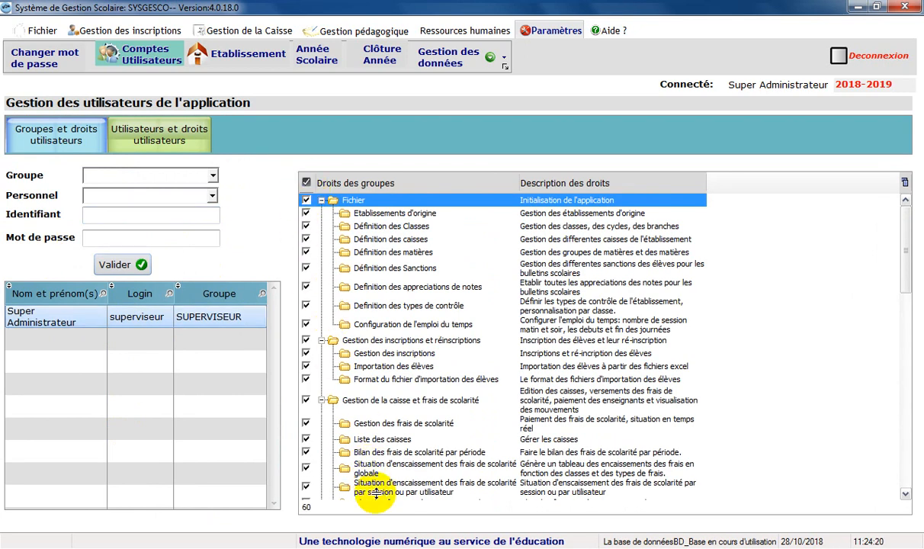
left_click(392, 353)
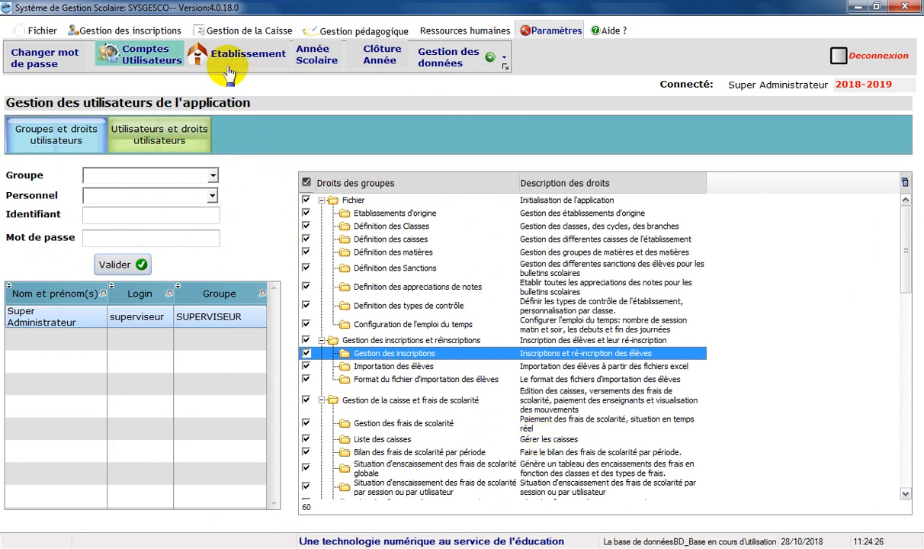
Add a second cash register titled BANQUE to the list of cash registers, keeping the initial balance at 0,00.
left_click(249, 33)
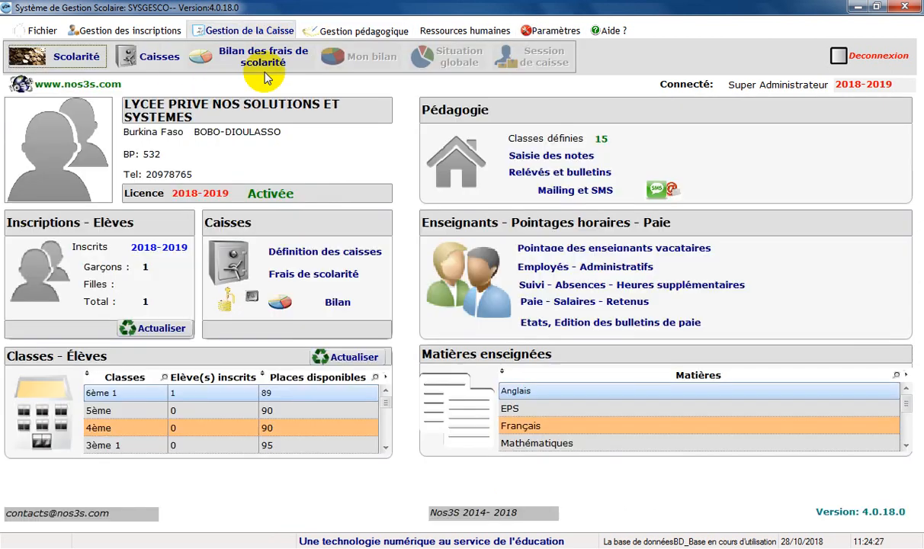
left_click(165, 63)
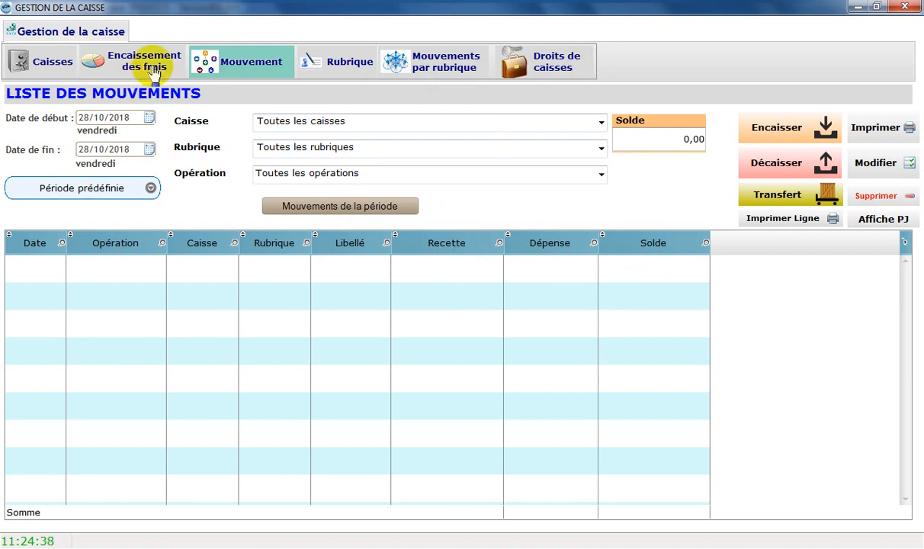
left_click(32, 65)
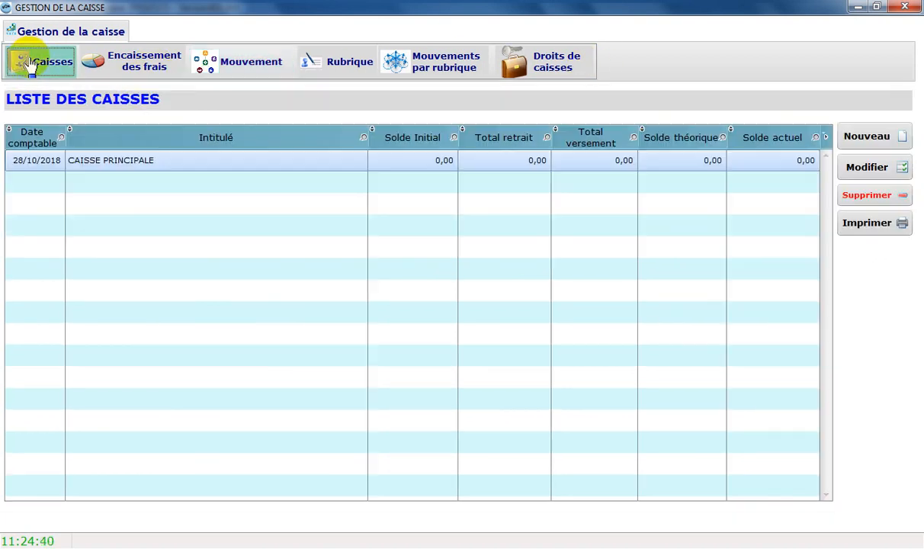
left_click(200, 169)
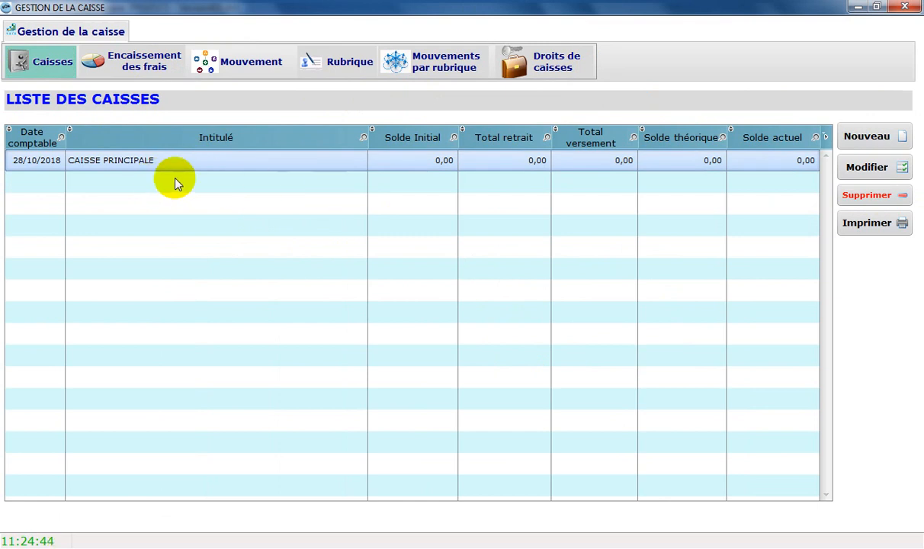
left_click(866, 139)
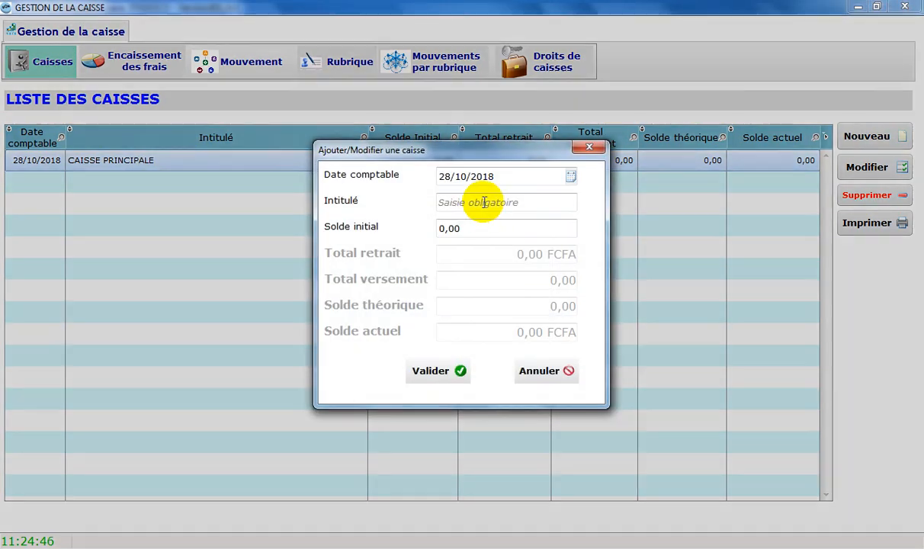
left_click(484, 202)
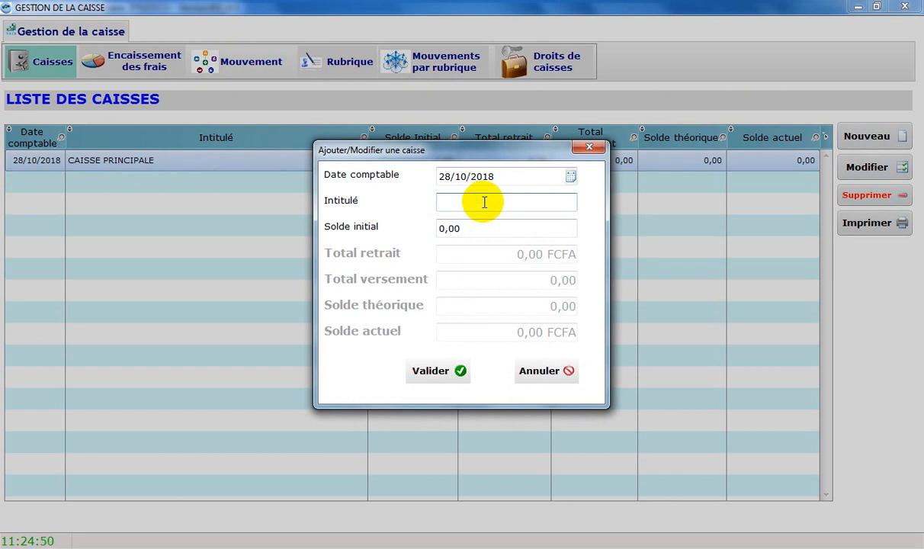
type("C")
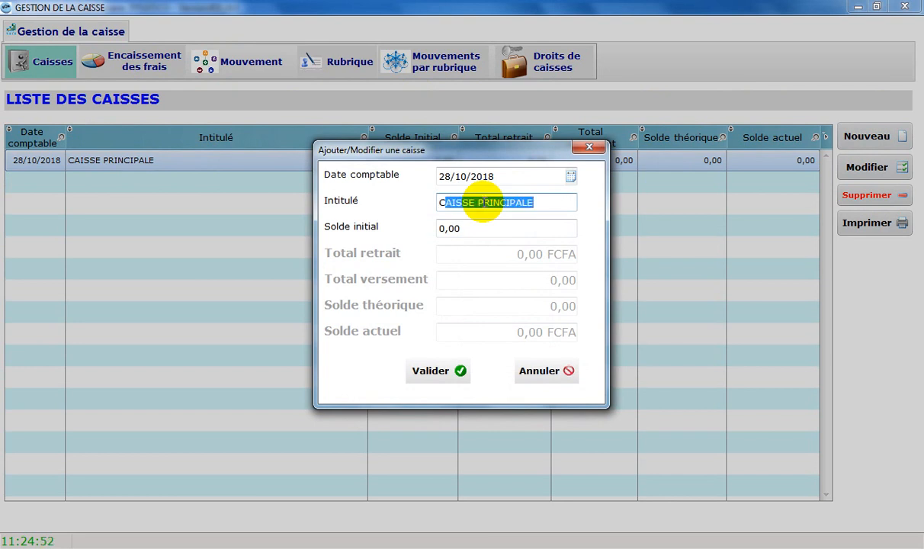
key("BackSpace")
key("BackSpace")
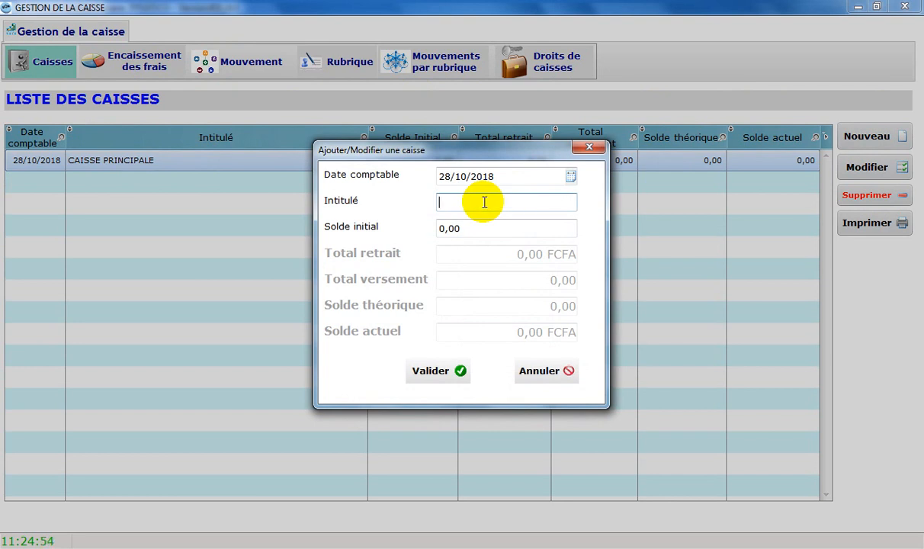
type("BANQUE")
left_click(481, 225)
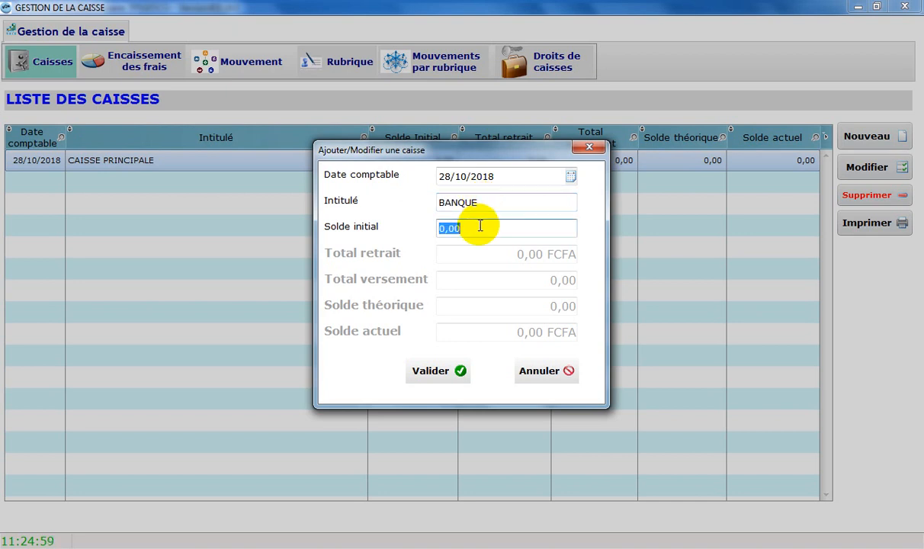
left_click(456, 371)
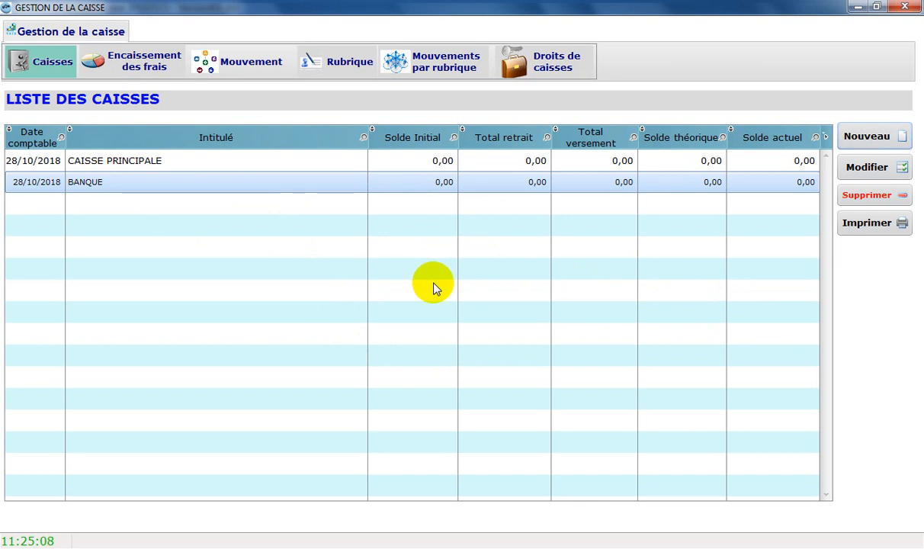
Check the cash register rights of the user superviseur and close cash management.
left_click(568, 68)
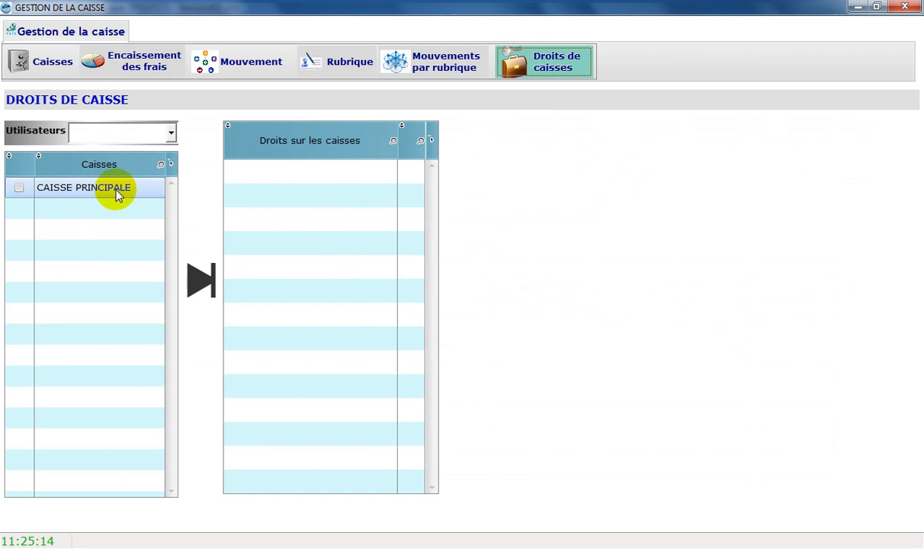
left_click(116, 138)
left_click(116, 137)
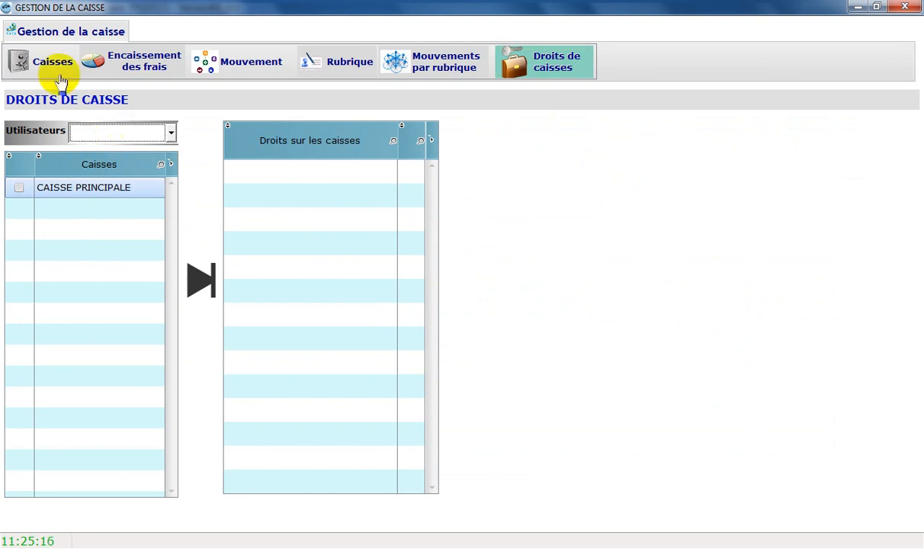
left_click(44, 61)
left_click(538, 72)
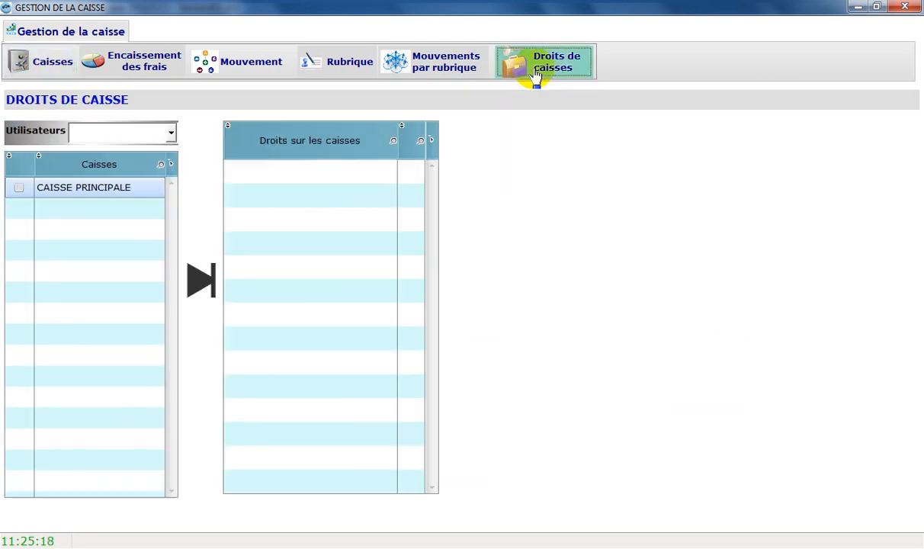
left_click(120, 135)
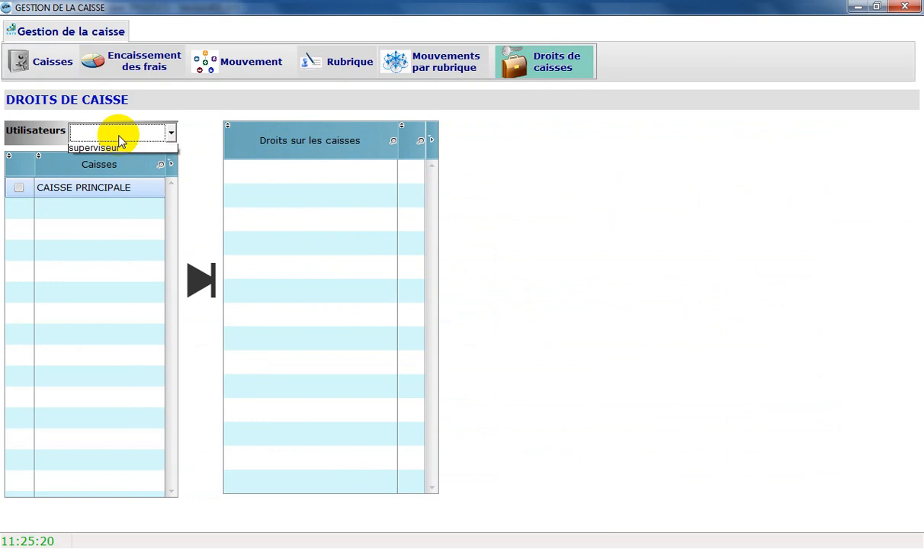
left_click(122, 152)
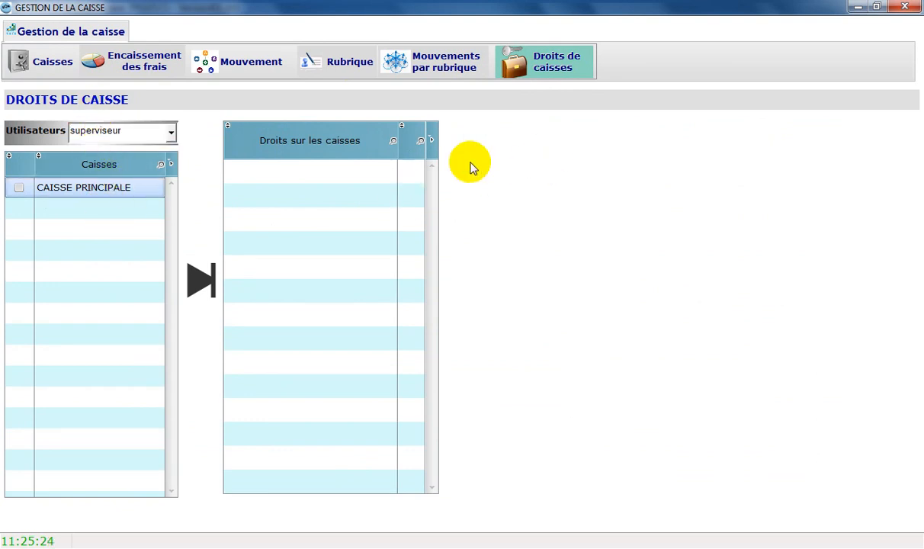
left_click(904, 7)
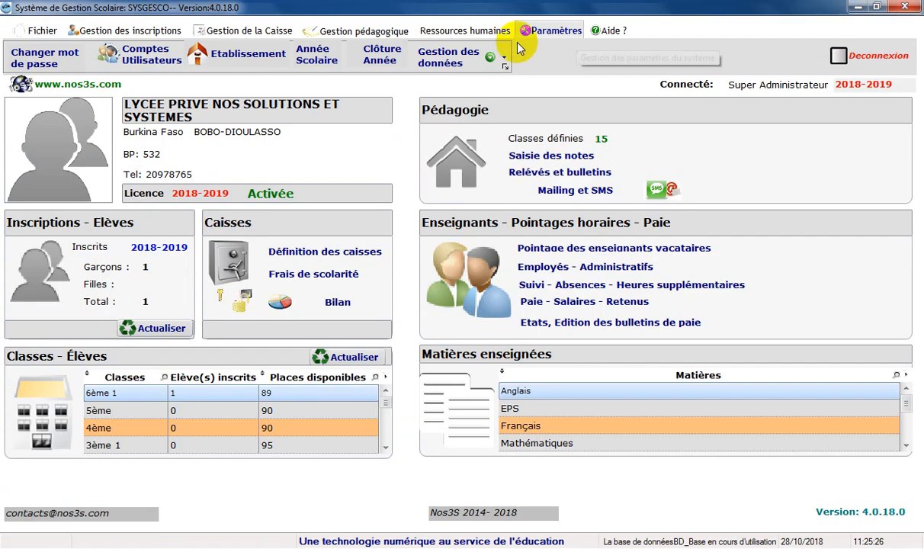
Open cash management from the main window and go to the cash register rights.
left_click(326, 32)
left_click(249, 31)
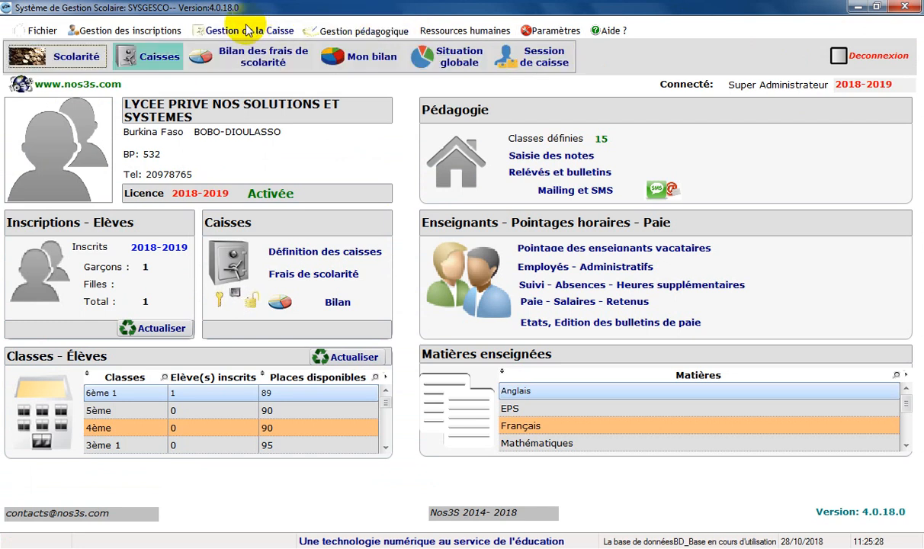
left_click(144, 64)
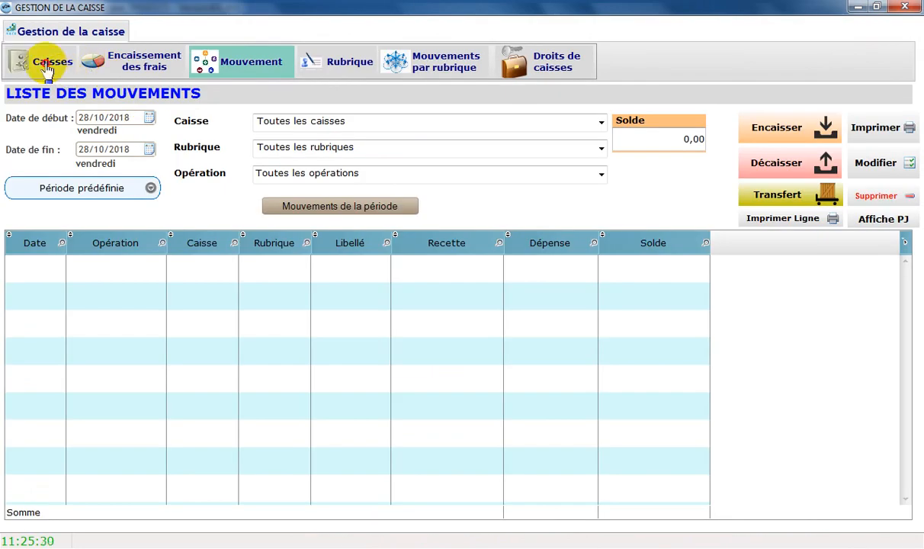
left_click(48, 69)
left_click(550, 73)
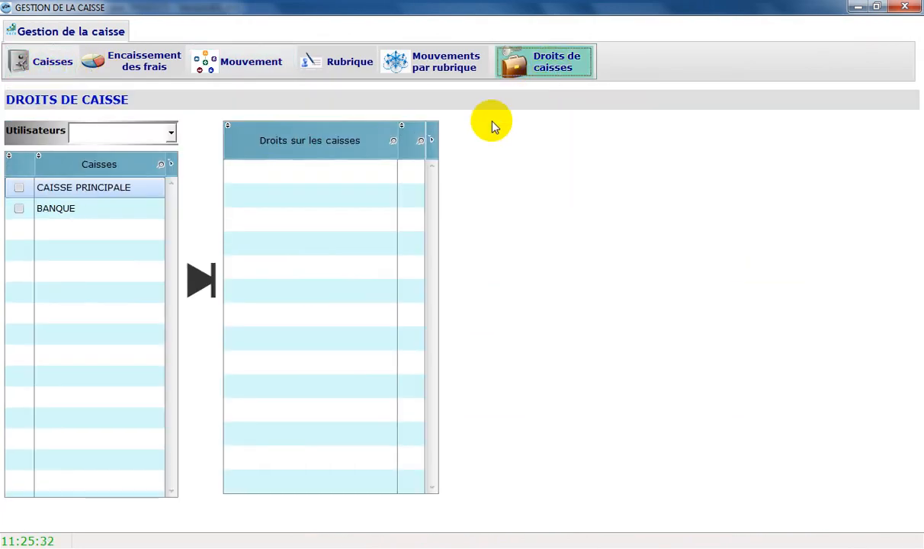
left_click(70, 209)
left_click(89, 189)
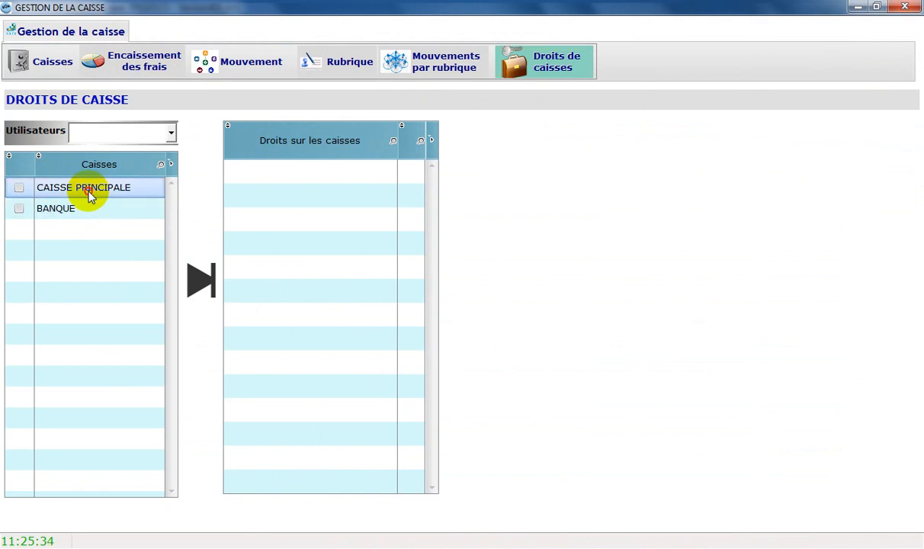
Grant the superviseur user the right to use the CAISSE PRINCIPALE cash register.
left_click(120, 134)
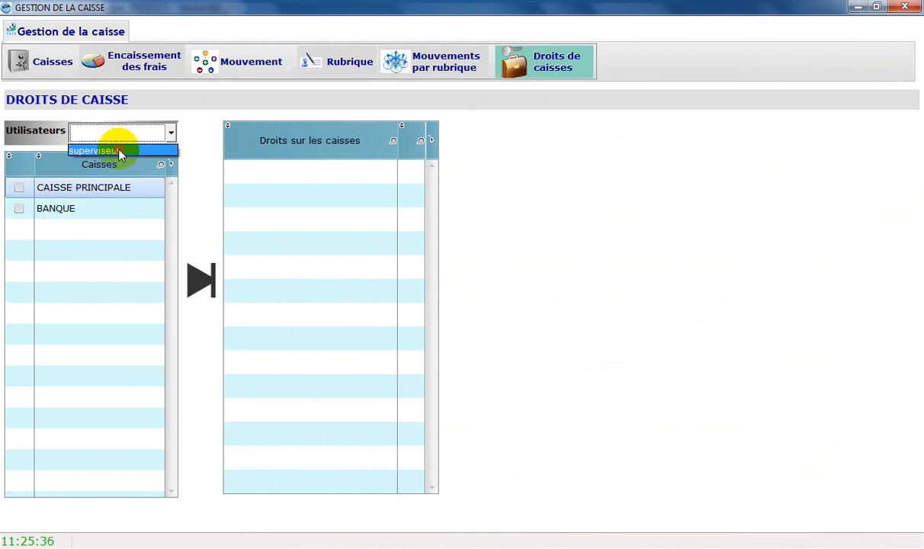
left_click(120, 148)
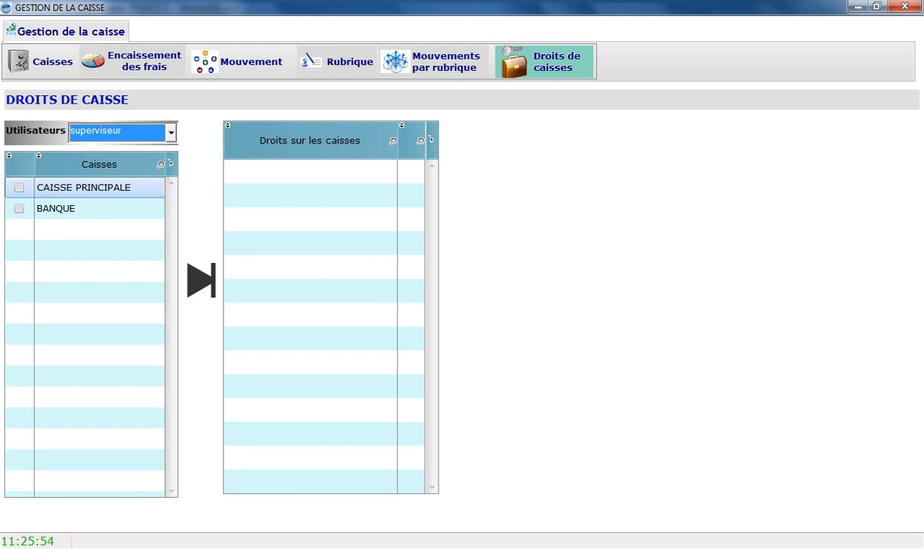
left_click(89, 199)
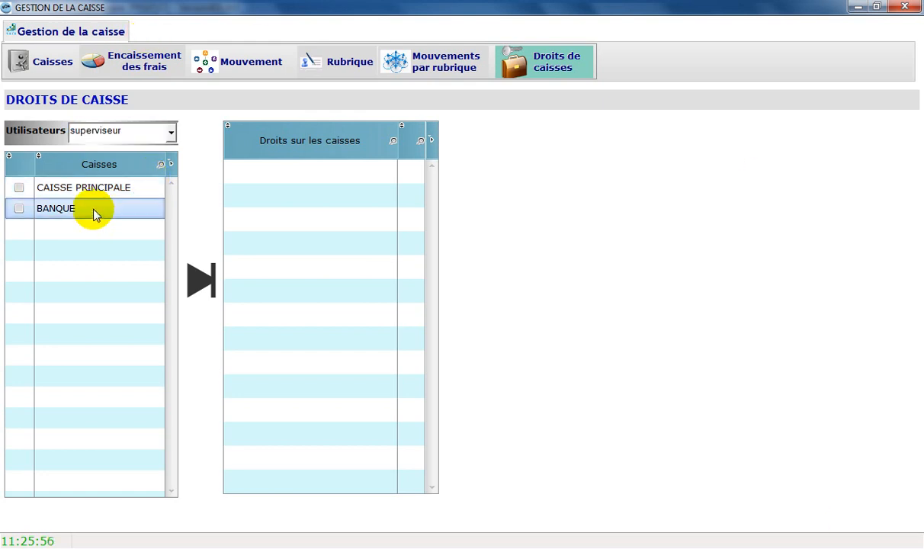
left_click(89, 180)
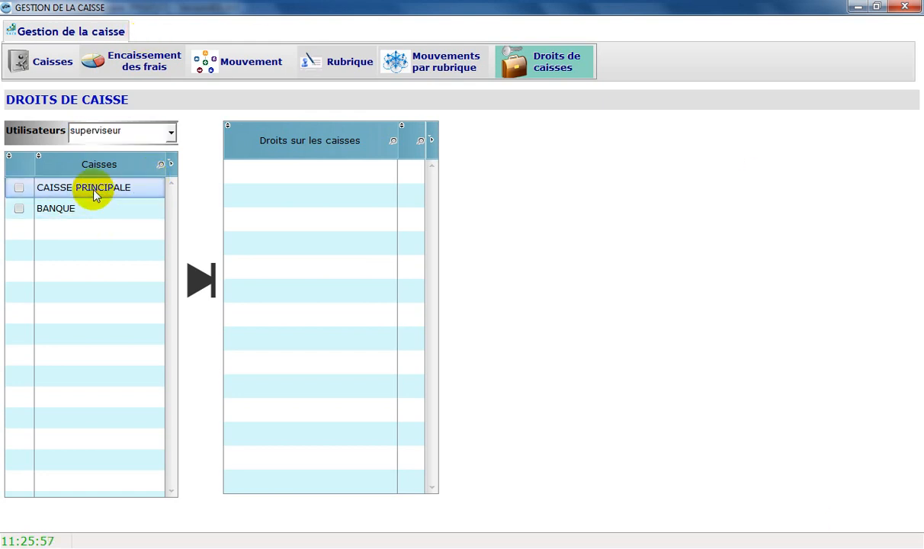
left_click(19, 188)
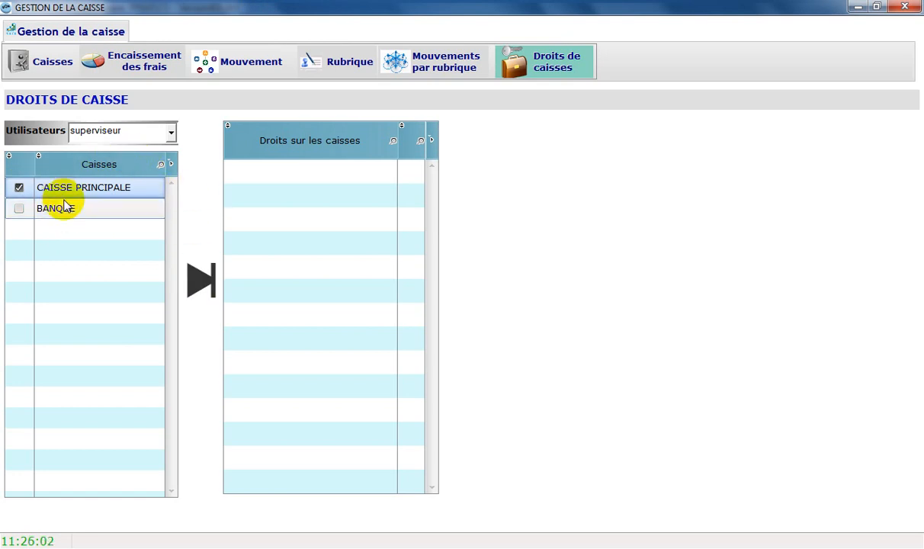
left_click(196, 284)
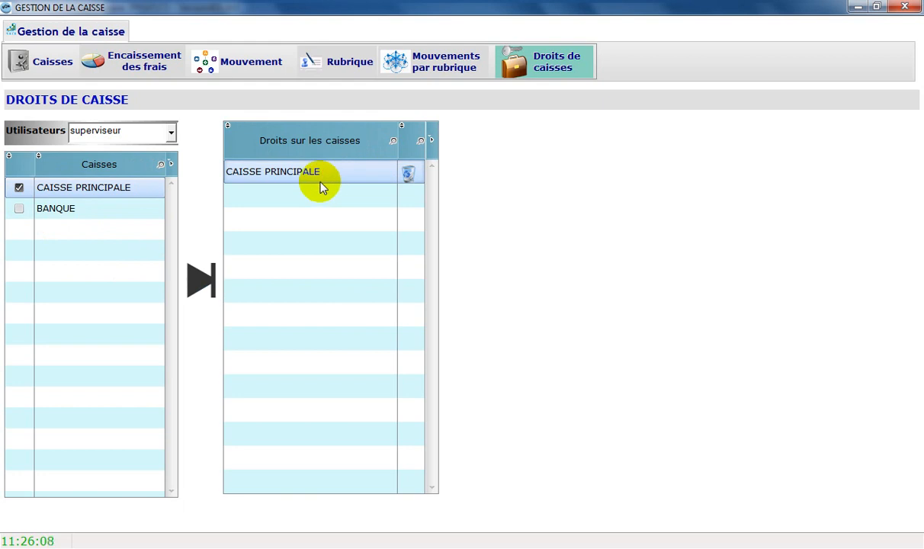
left_click(159, 134)
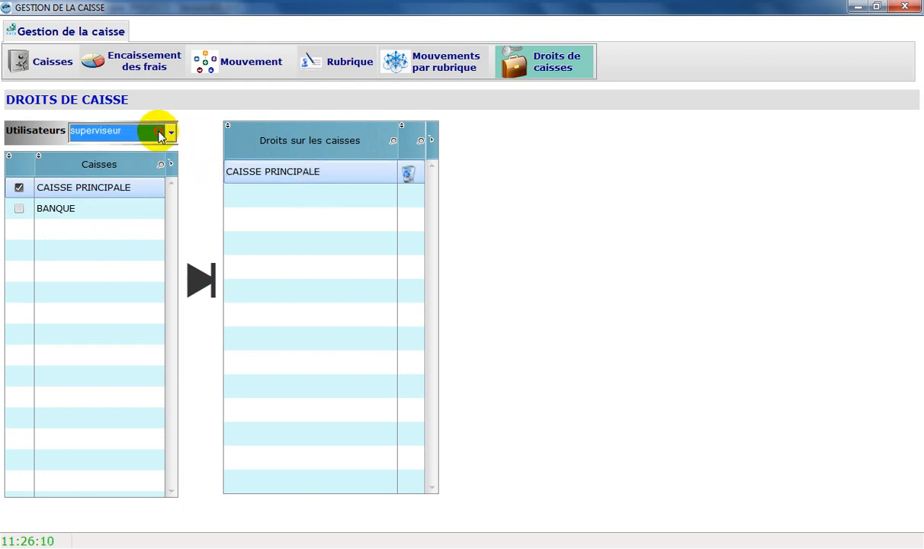
left_click(76, 216)
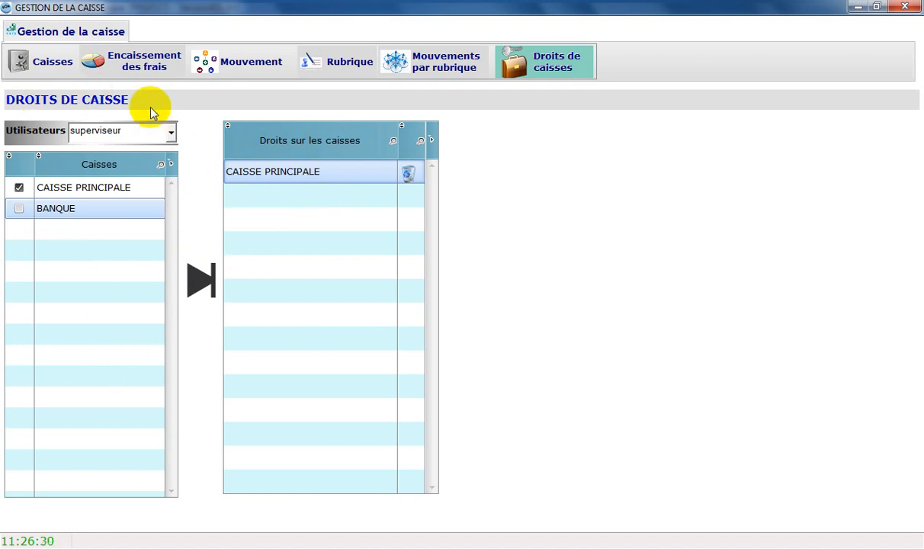
List all school fees collected on 28/10/2018 and choose CAISSE PRINCIPALE as the receiving cash register.
left_click(137, 64)
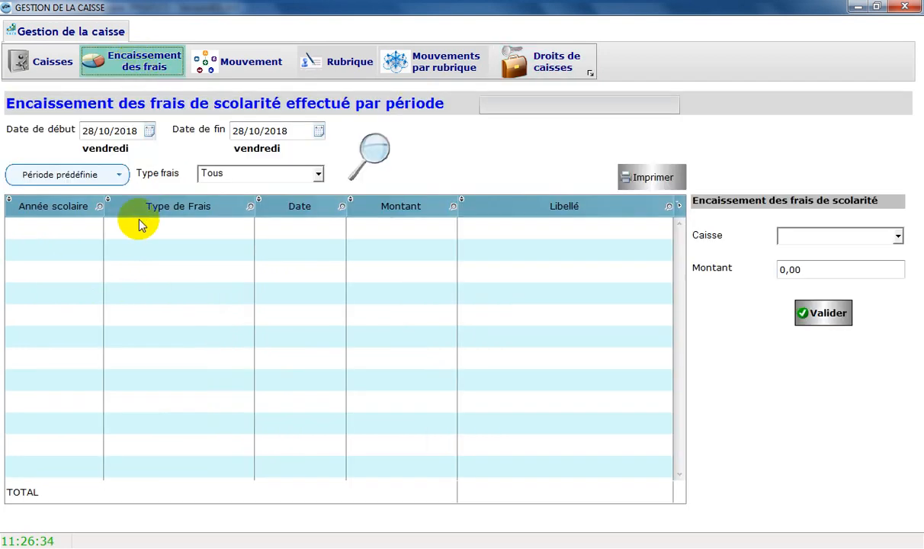
left_click(364, 156)
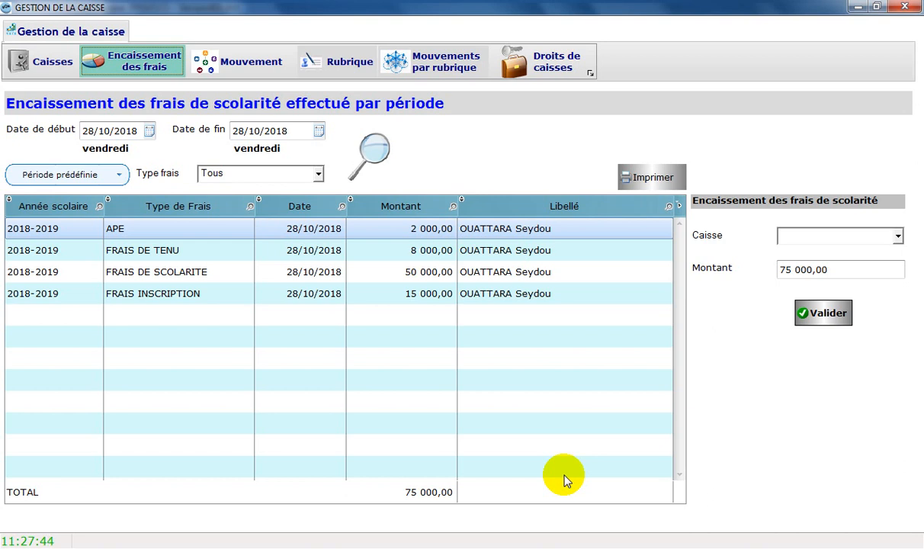
left_click(821, 241)
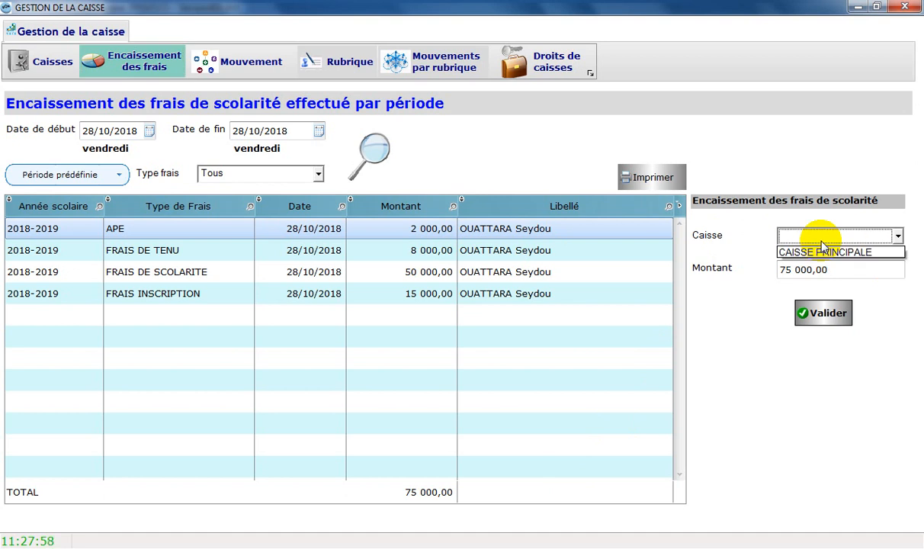
left_click(819, 252)
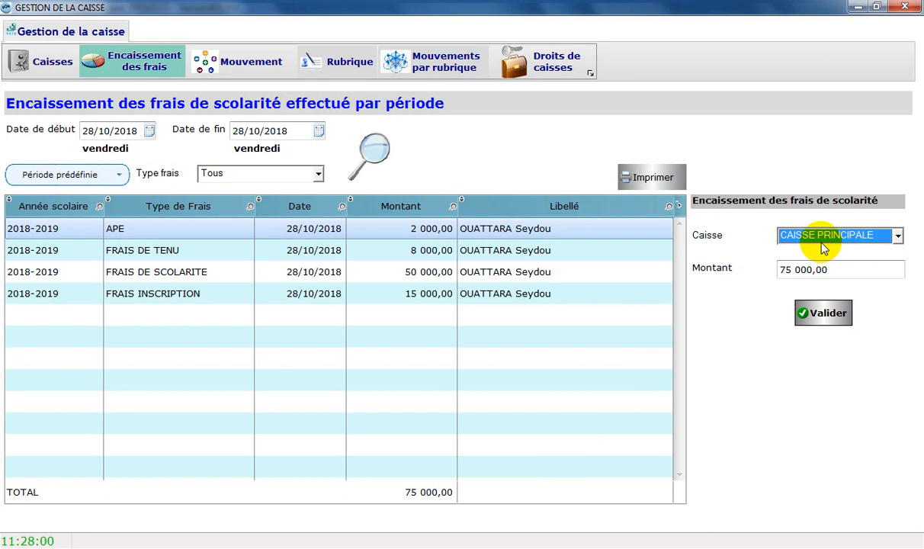
left_click(824, 239)
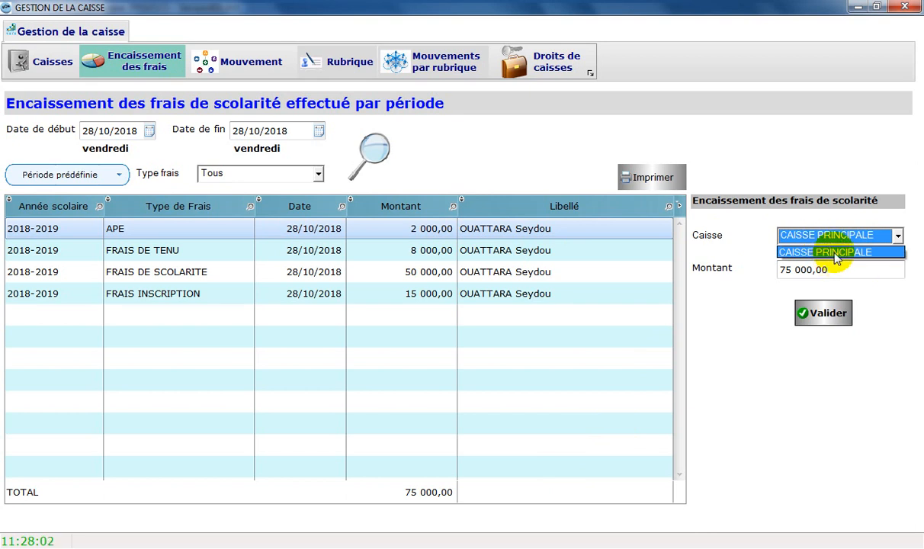
left_click(834, 252)
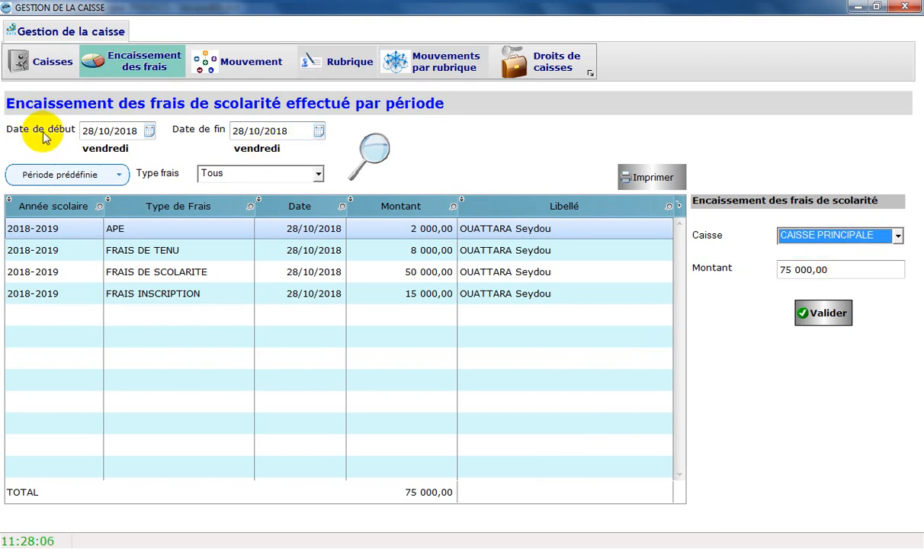
Check the list of cash registers and grant the superviseur user the right to the BANQUE register as well.
left_click(44, 62)
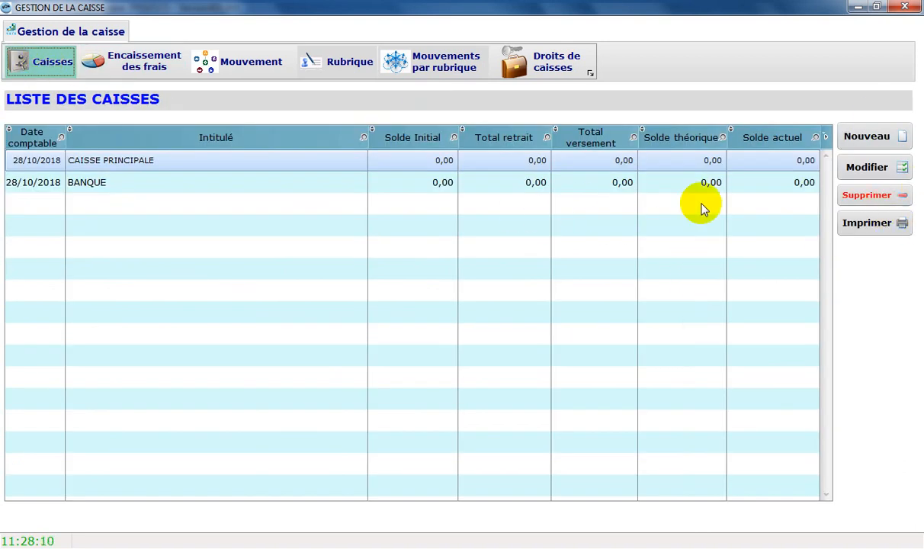
left_click(544, 66)
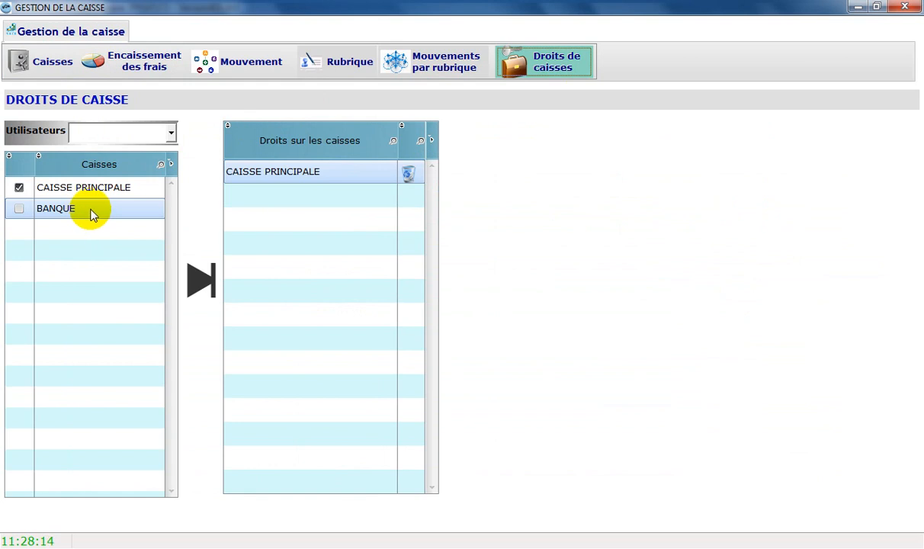
left_click(62, 191)
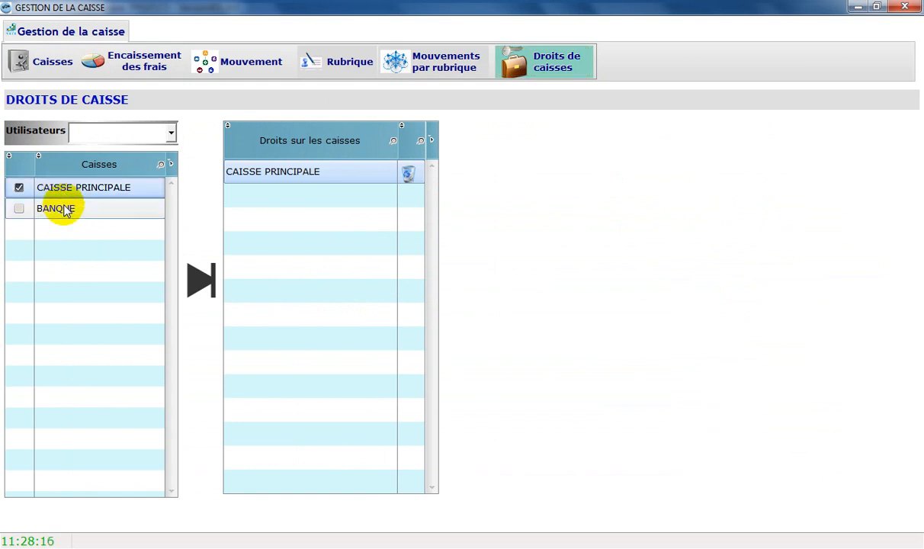
left_click(61, 208)
left_click(80, 129)
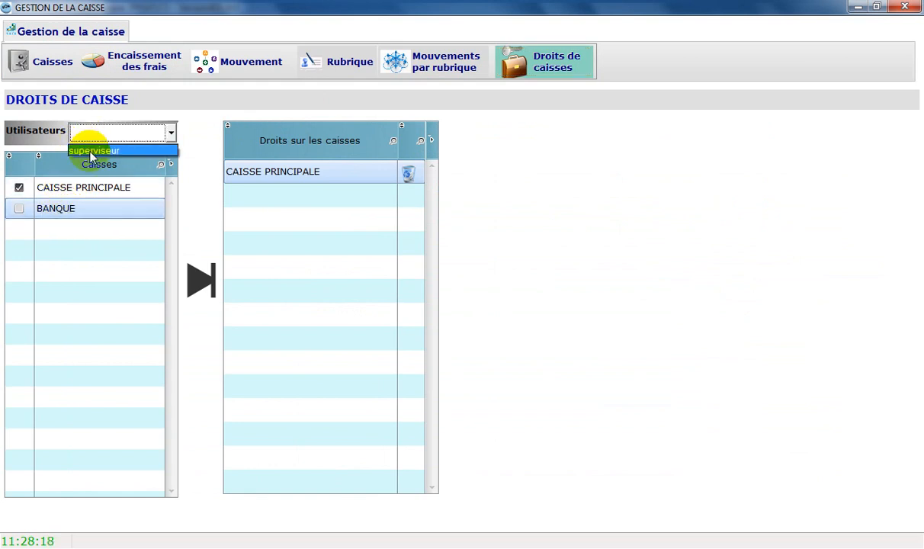
left_click(89, 146)
left_click(16, 209)
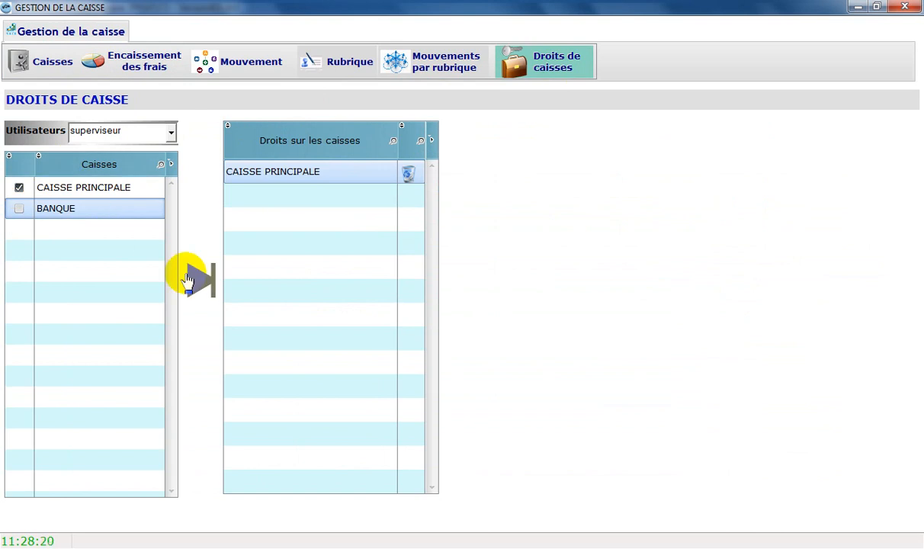
left_click(19, 209)
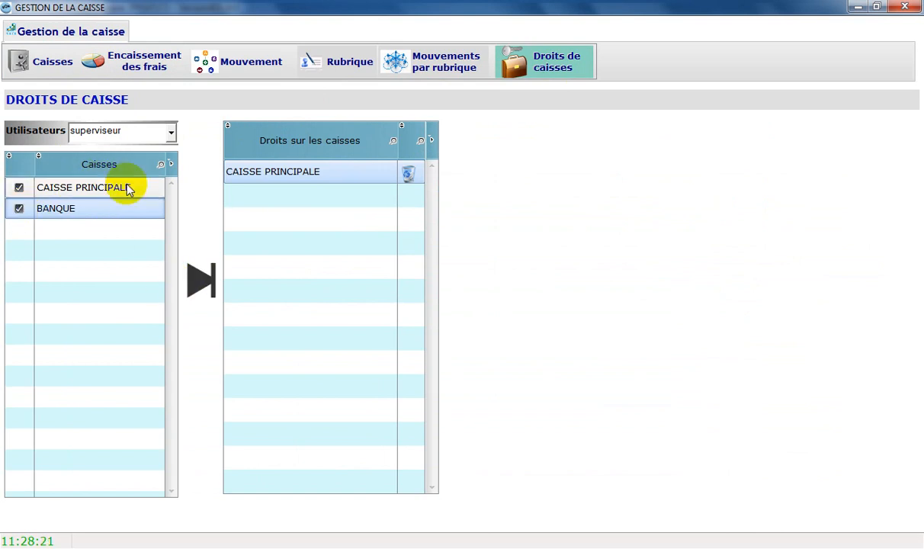
left_click(199, 278)
left_click(313, 196)
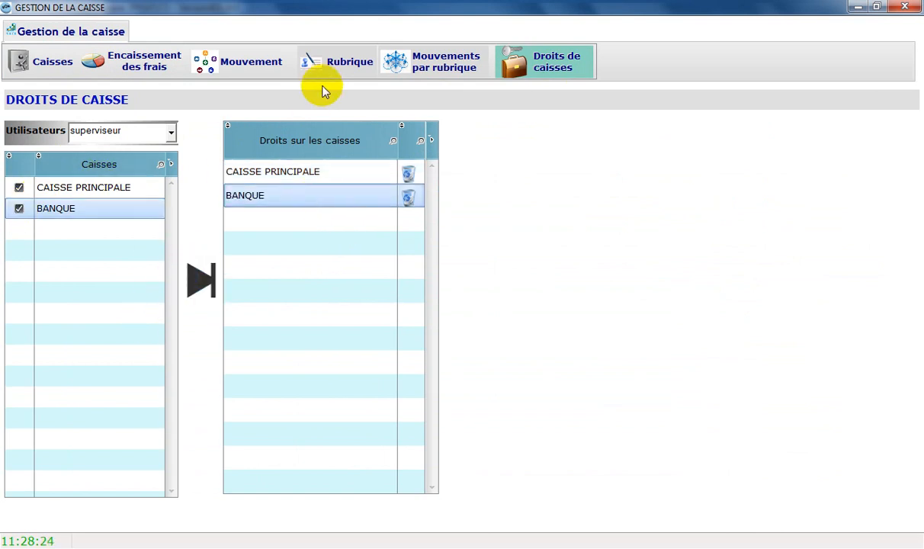
Check which cash registers are offered for collecting the school fees.
left_click(138, 67)
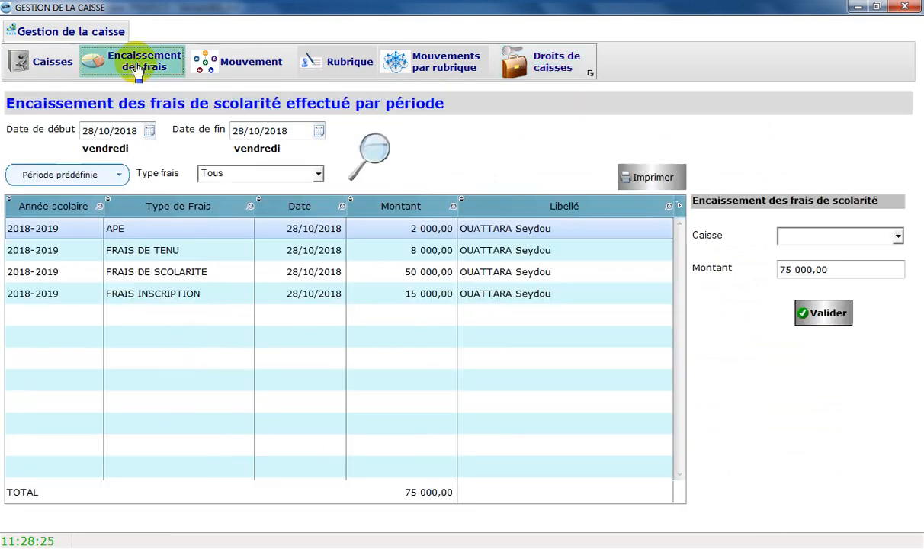
left_click(843, 238)
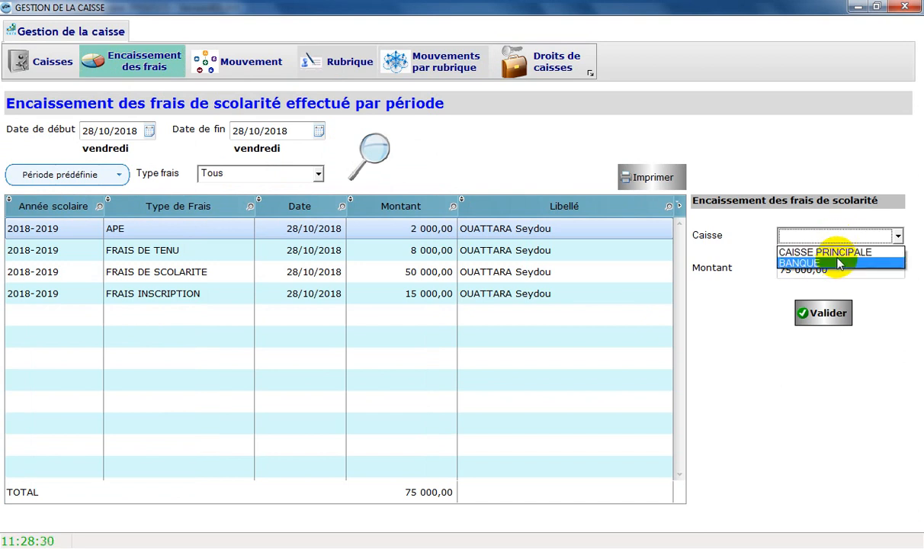
left_click(583, 128)
Delete the BANQUE line from the granted cash register rights and confirm the deletion.
left_click(543, 61)
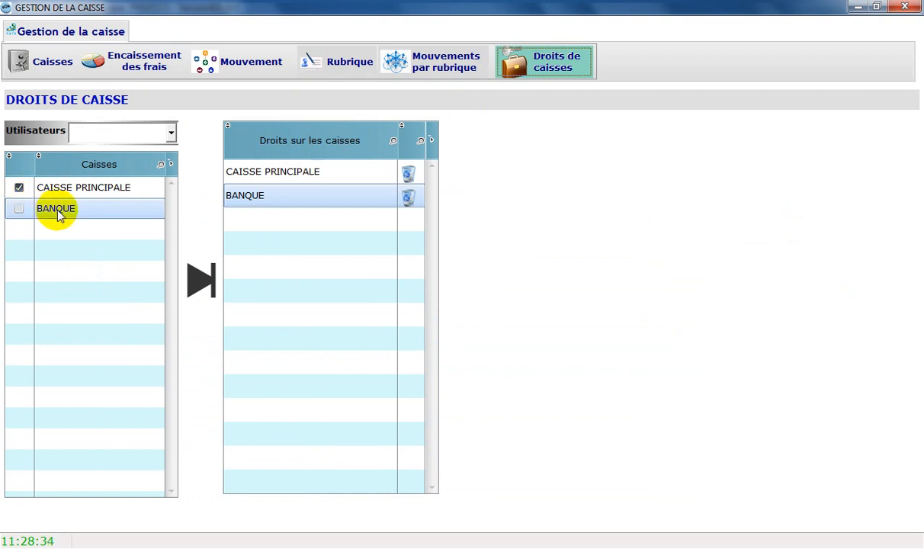
left_click(19, 209)
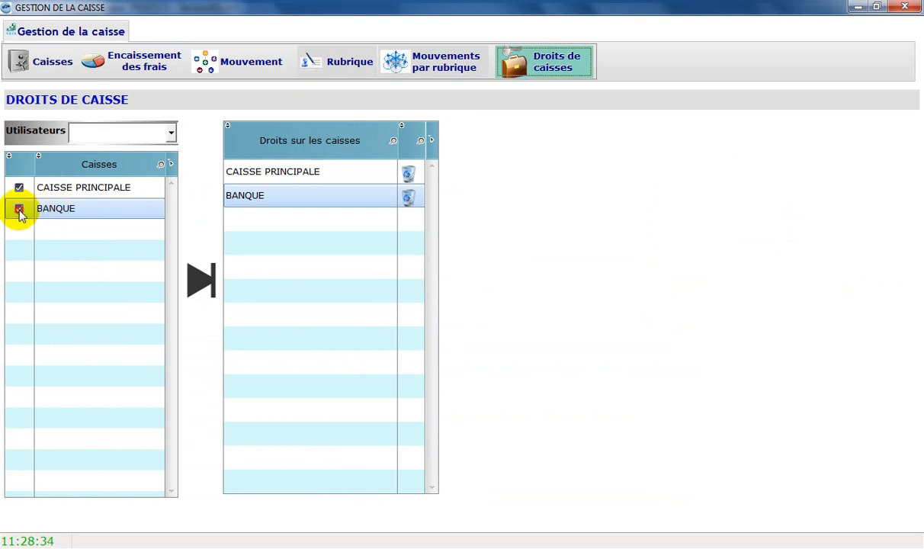
left_click(359, 199)
left_click(409, 197)
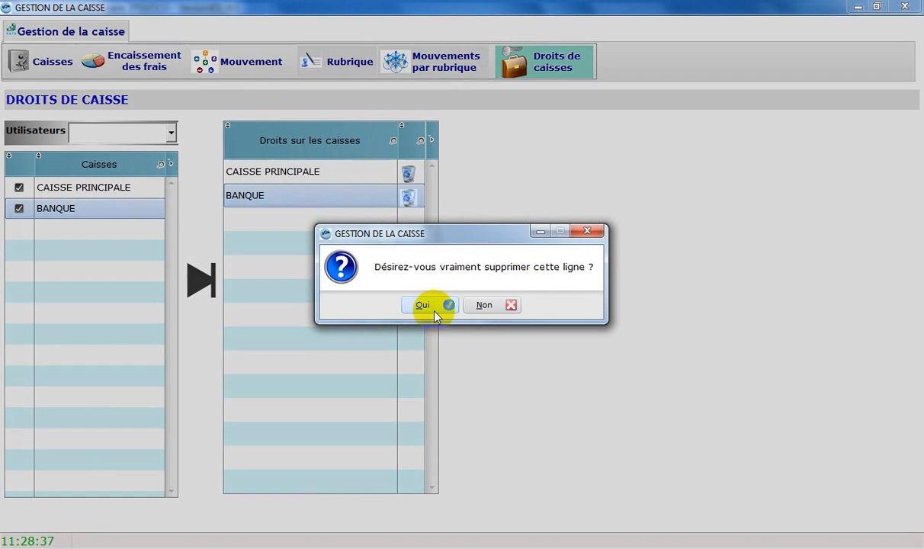
left_click(424, 306)
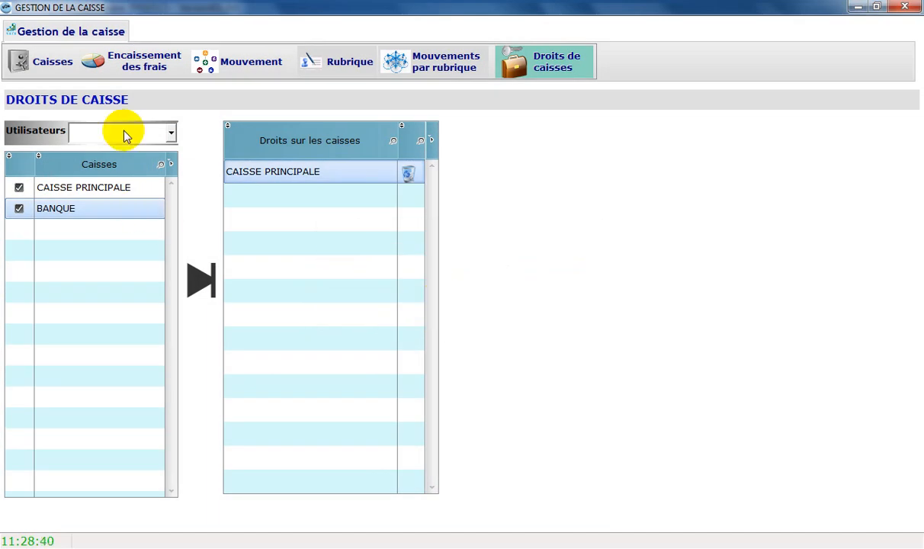
Return to the school fee collection and select CAISSE PRINCIPALE as the cash register receiving the fees.
left_click(53, 64)
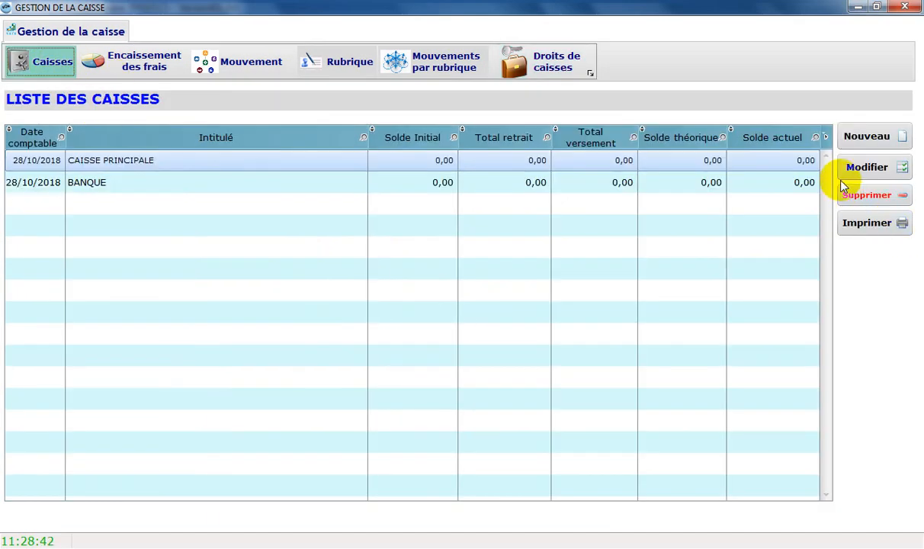
left_click(143, 61)
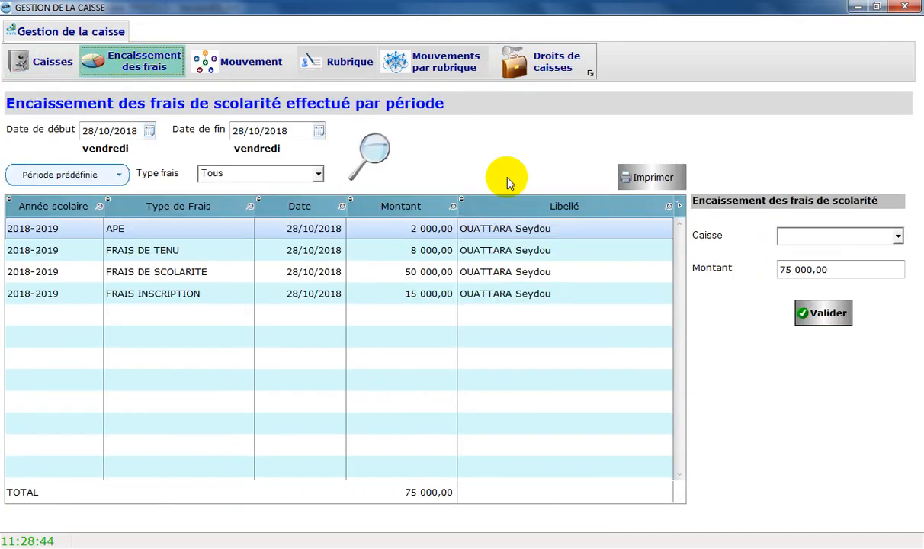
left_click(881, 236)
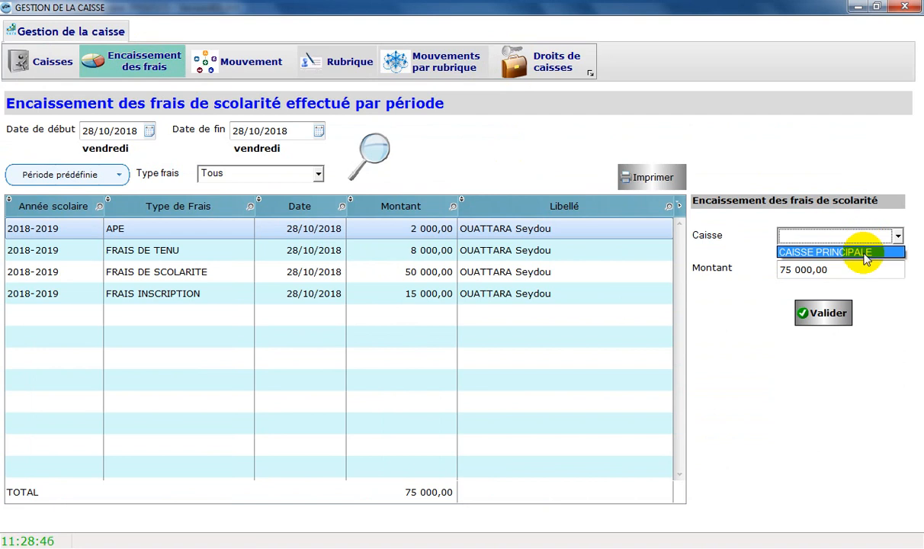
left_click(866, 259)
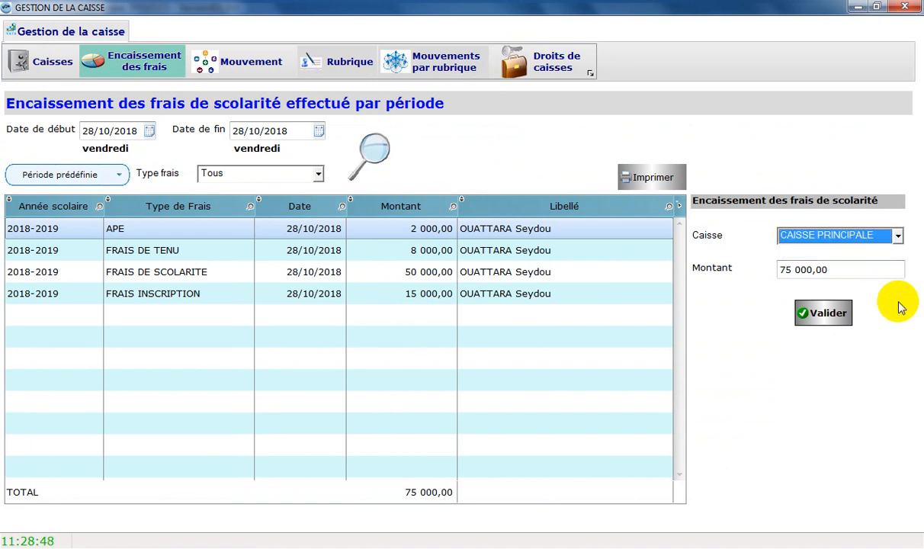
Grant the superviseur user the cash register right to BANQUE, leaving CAISSE PRINCIPALE unticked in the register selection.
left_click(856, 275)
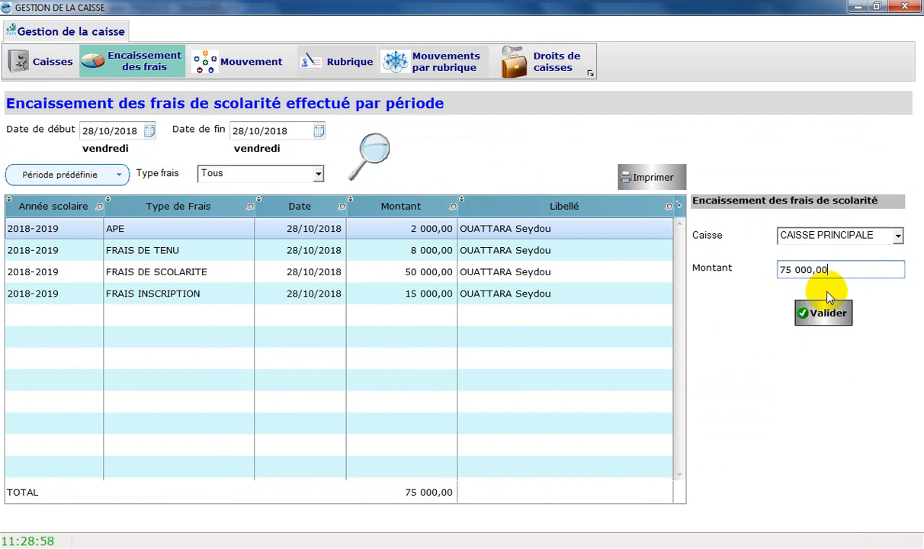
left_click(552, 64)
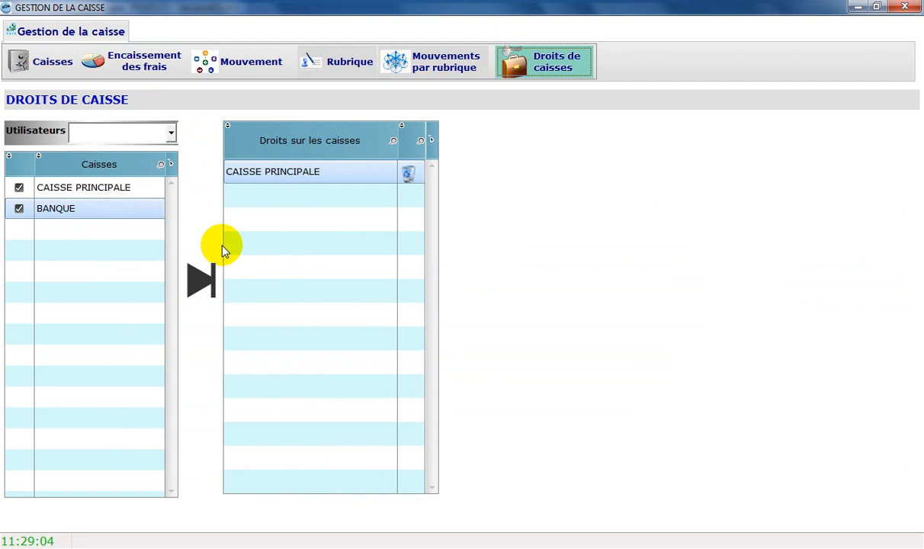
left_click(198, 278)
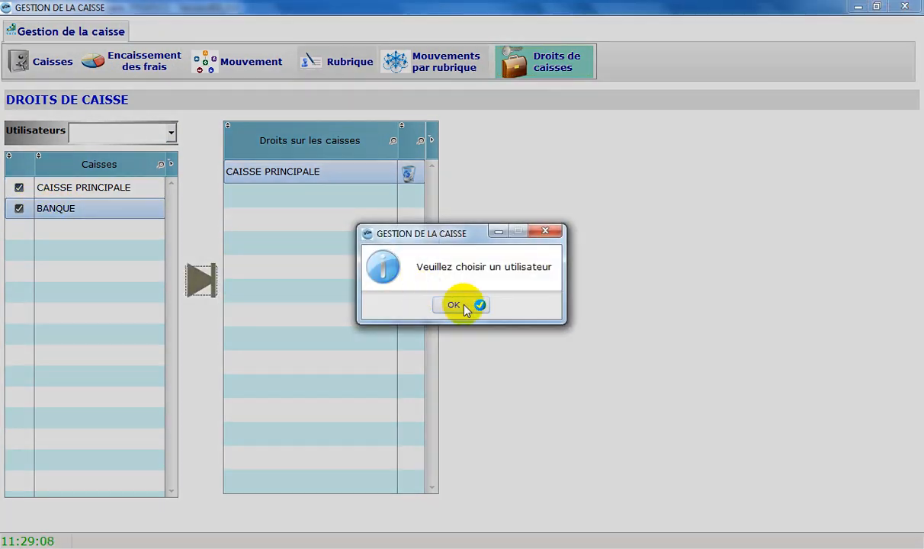
left_click(462, 305)
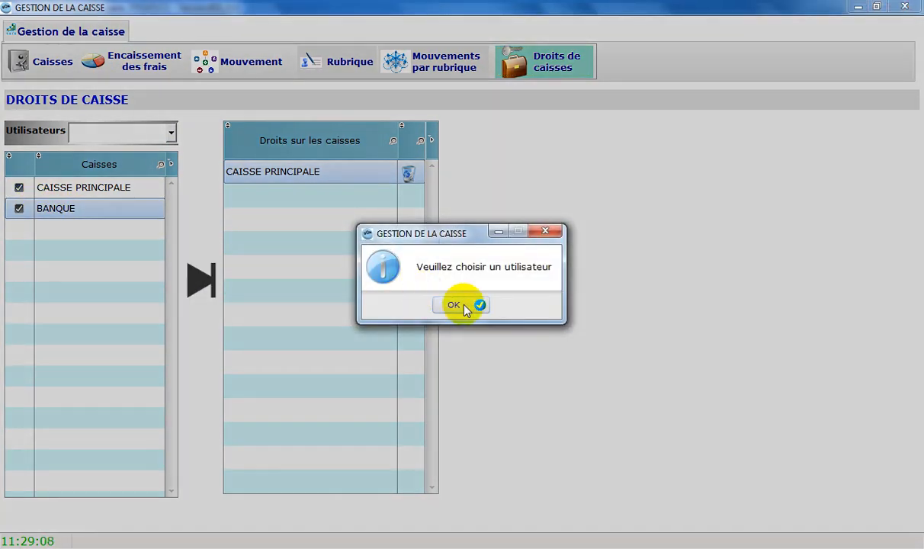
left_click(170, 134)
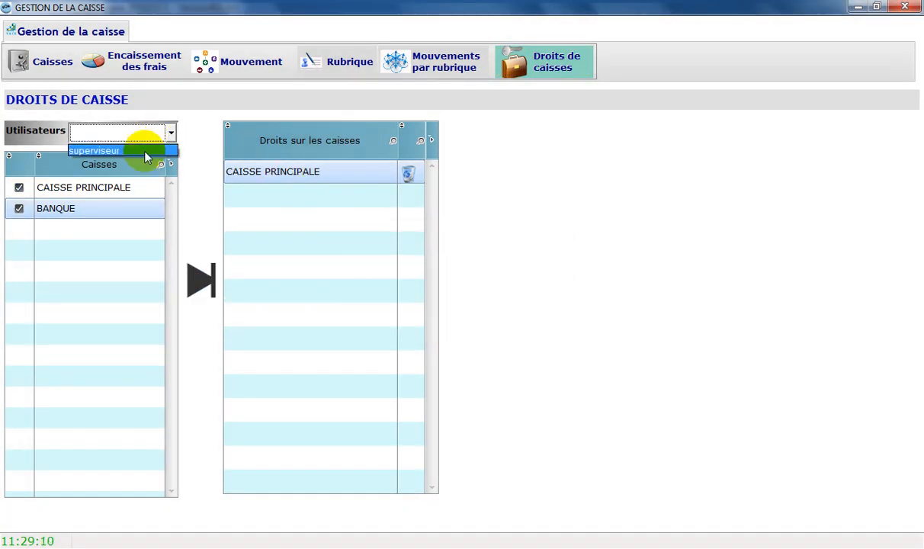
left_click(136, 143)
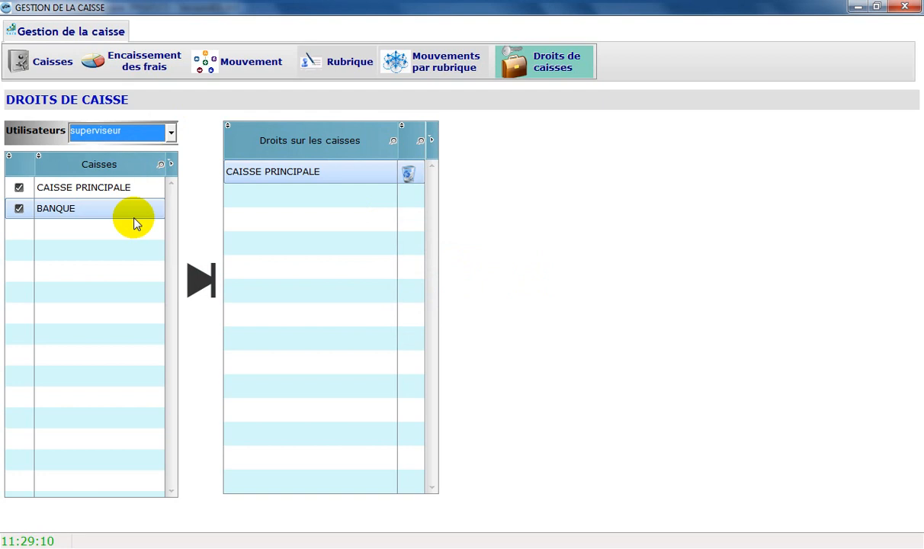
left_click(19, 188)
left_click(203, 286)
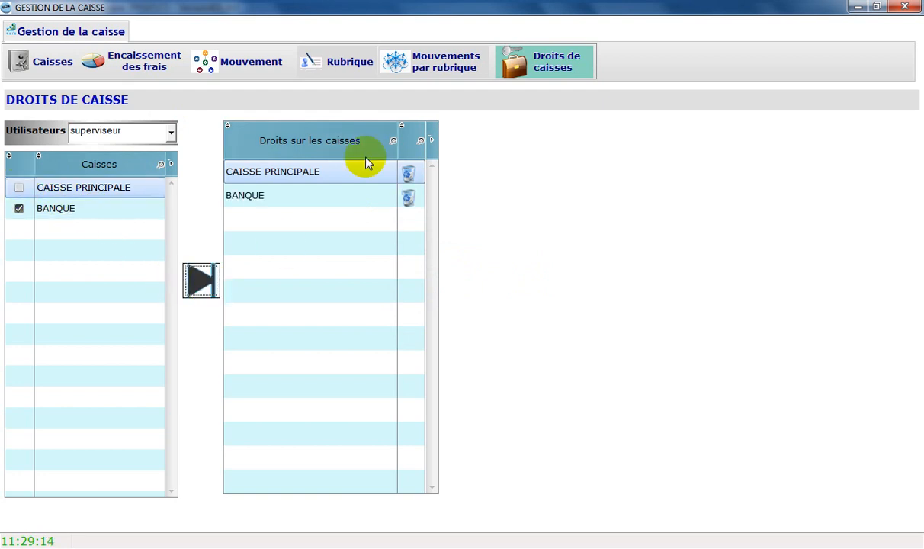
Collect the school fees of 75 000 into the BANQUE register and confirm the collection.
left_click(134, 70)
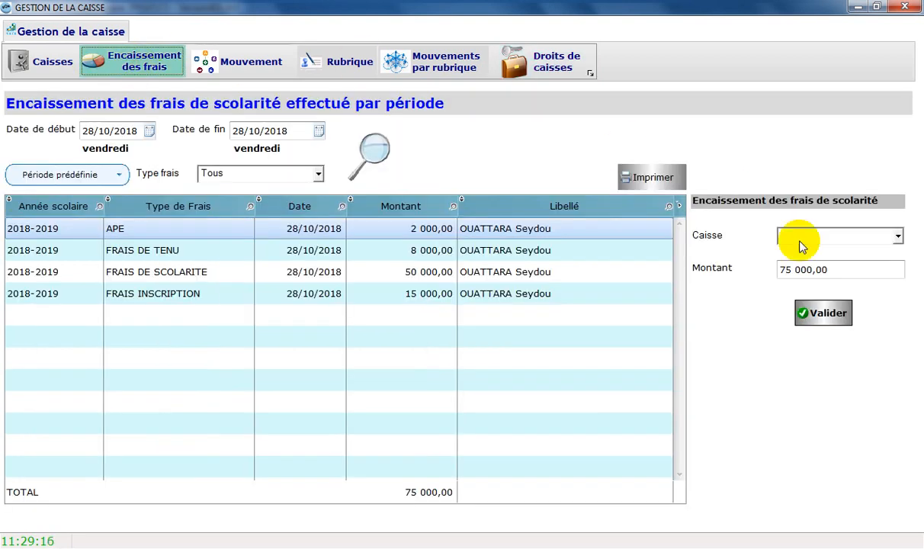
left_click(823, 237)
left_click(837, 264)
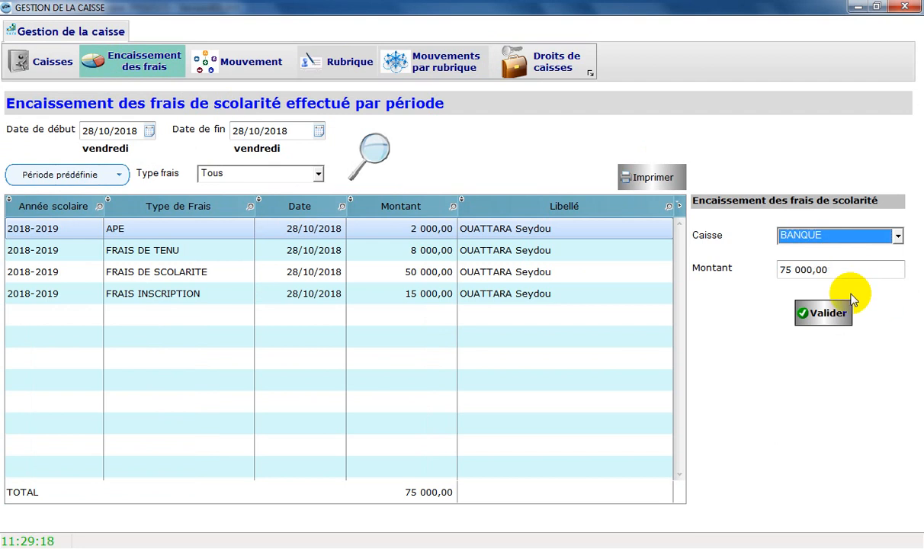
left_click(844, 271)
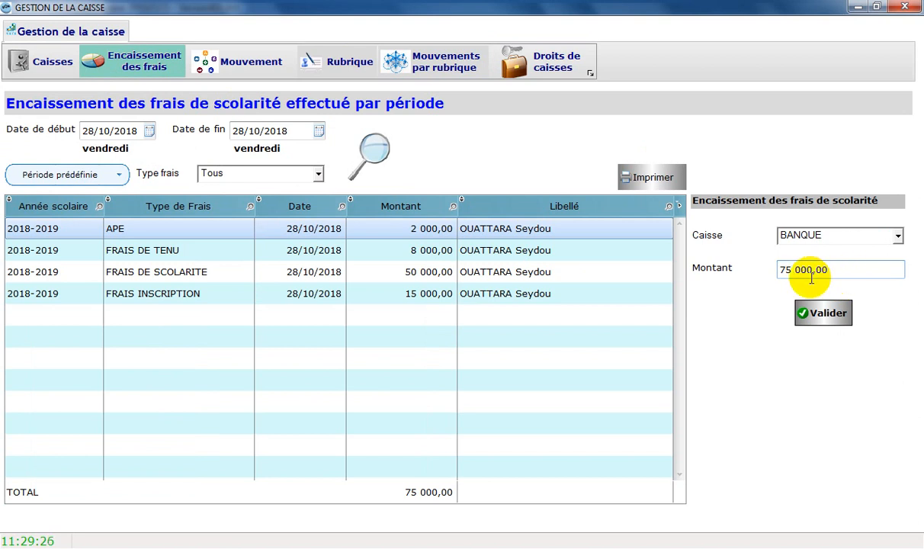
left_click(823, 318)
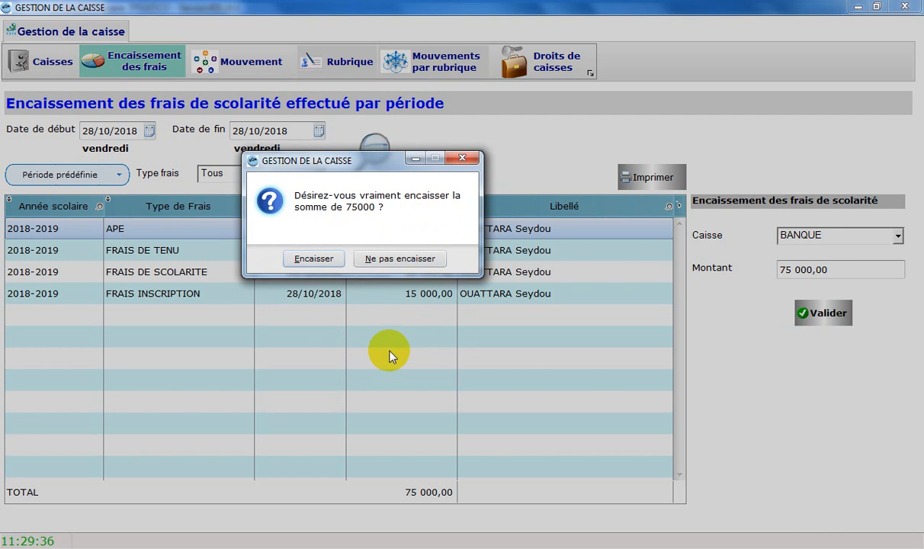
left_click(312, 259)
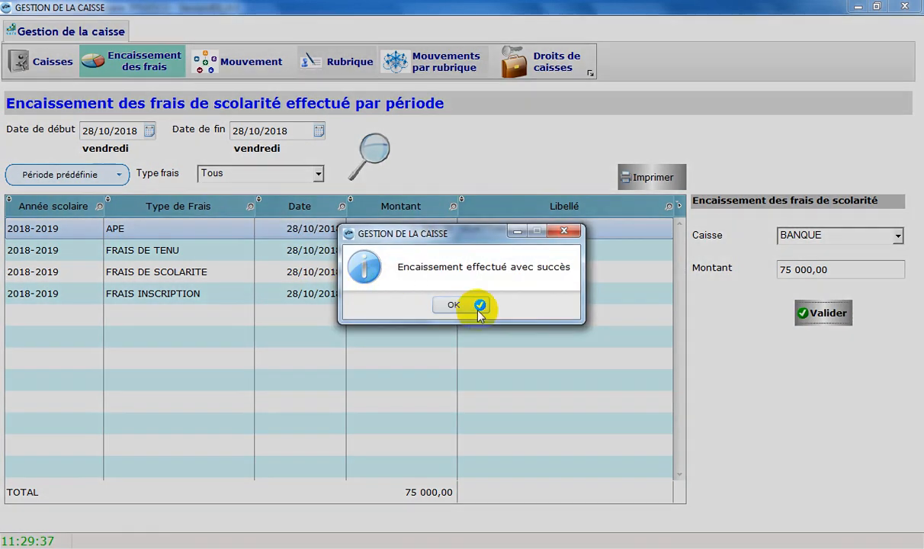
left_click(478, 305)
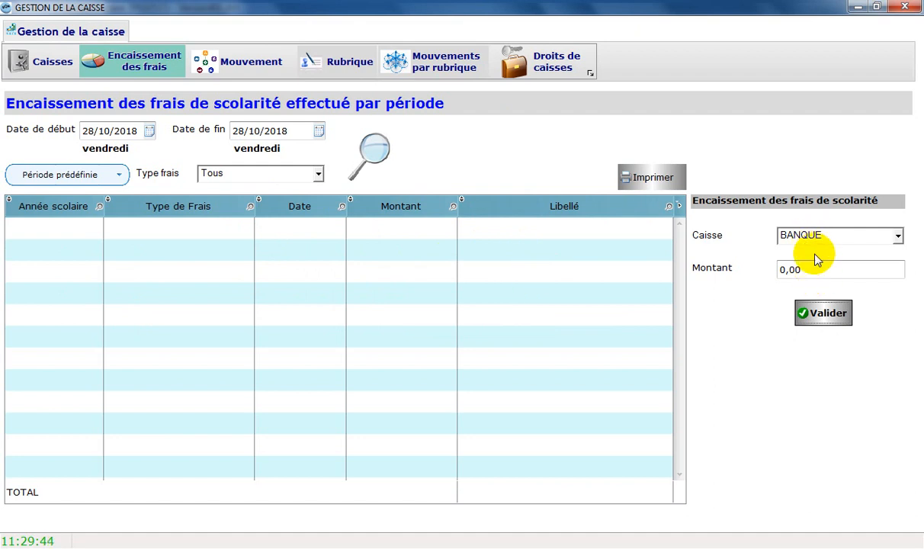
Check the BANQUE line in the list of cash registers and the overall balance in the list of movements.
left_click(47, 68)
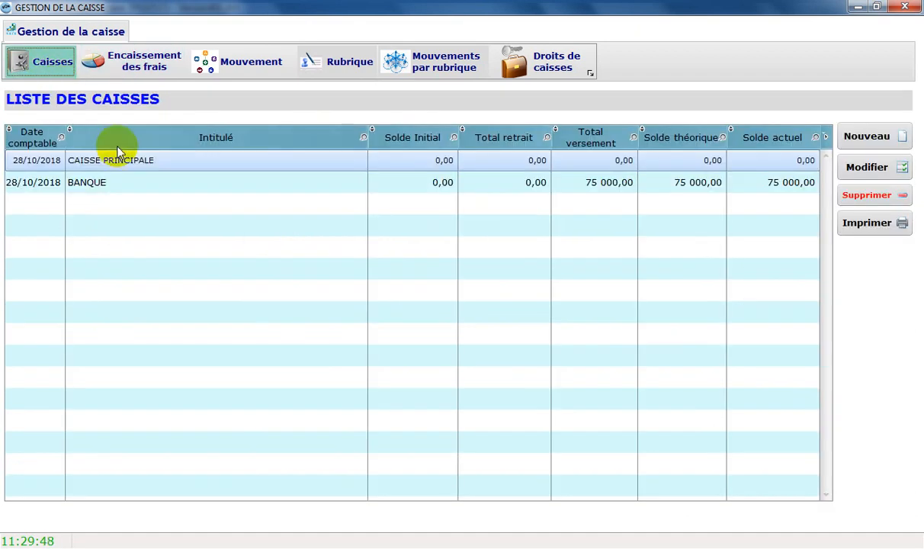
left_click(489, 188)
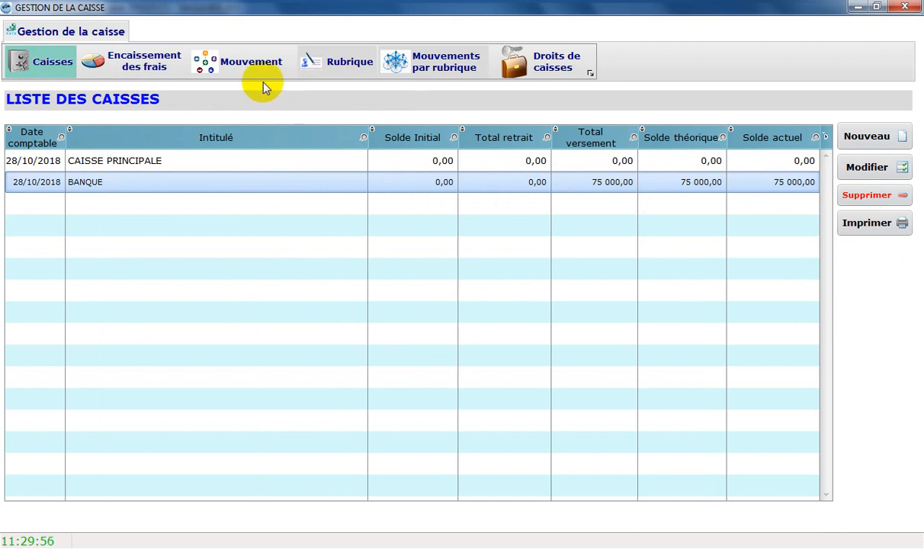
left_click(247, 67)
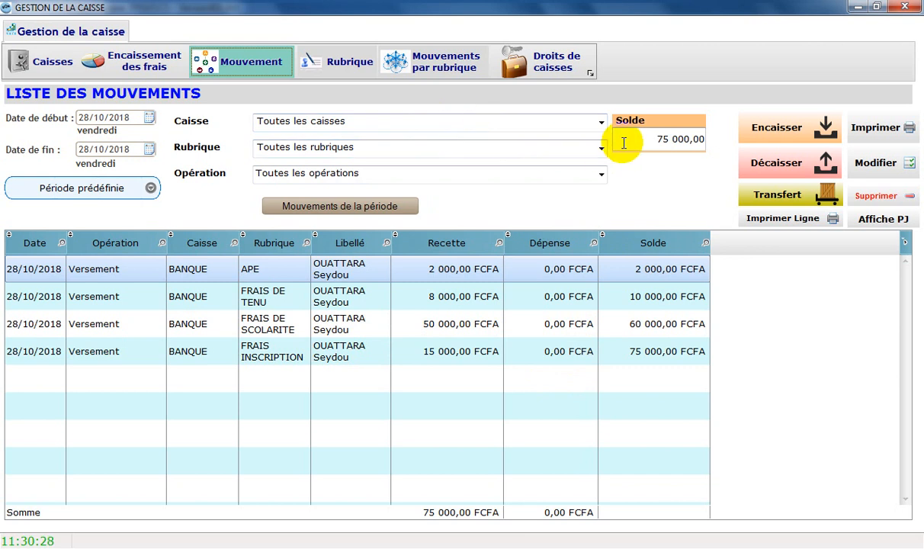
left_click(647, 144)
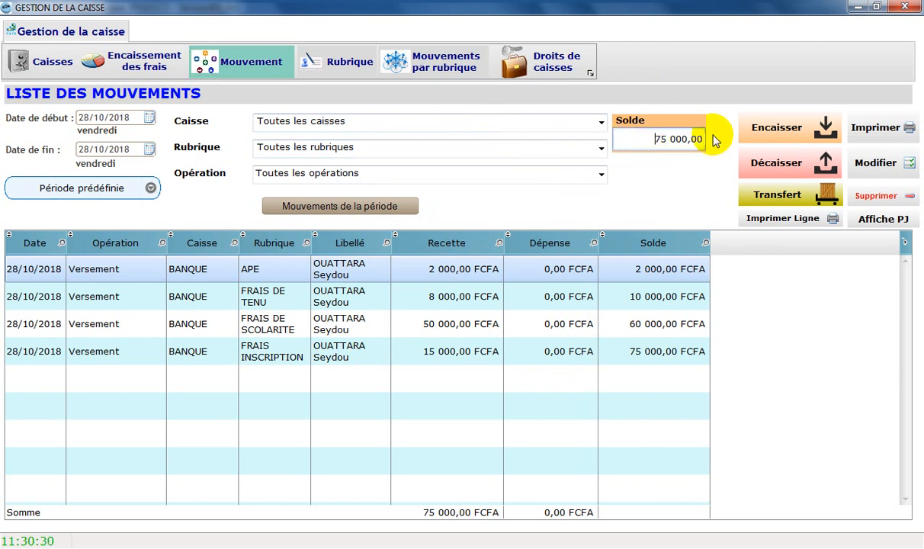
Filter the movements by CAISSE PRINCIPALE to check its balance, and switch the register filter to BANQUE.
left_click(592, 123)
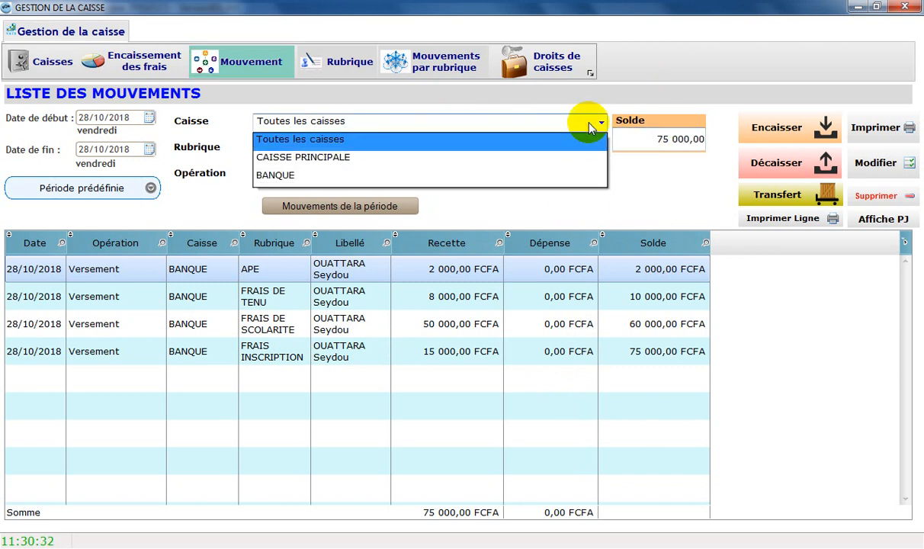
left_click(528, 156)
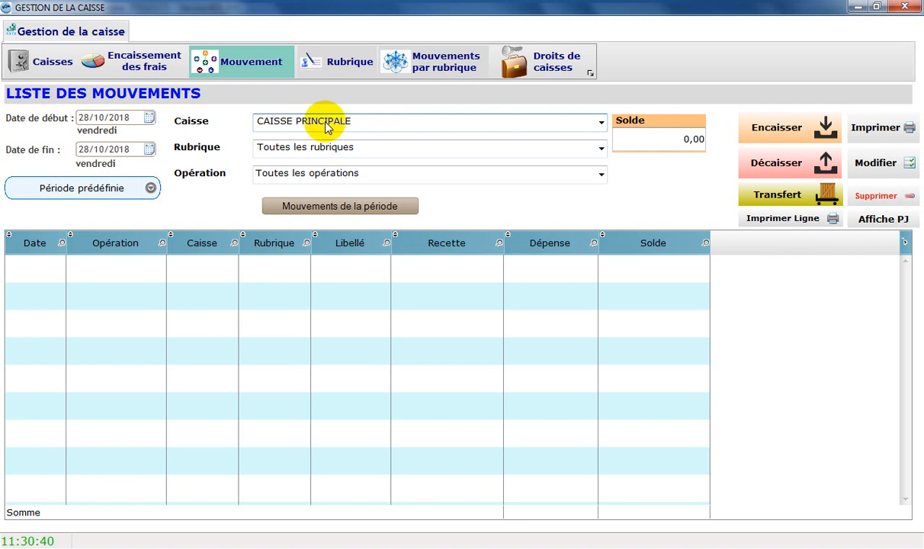
left_click(657, 144)
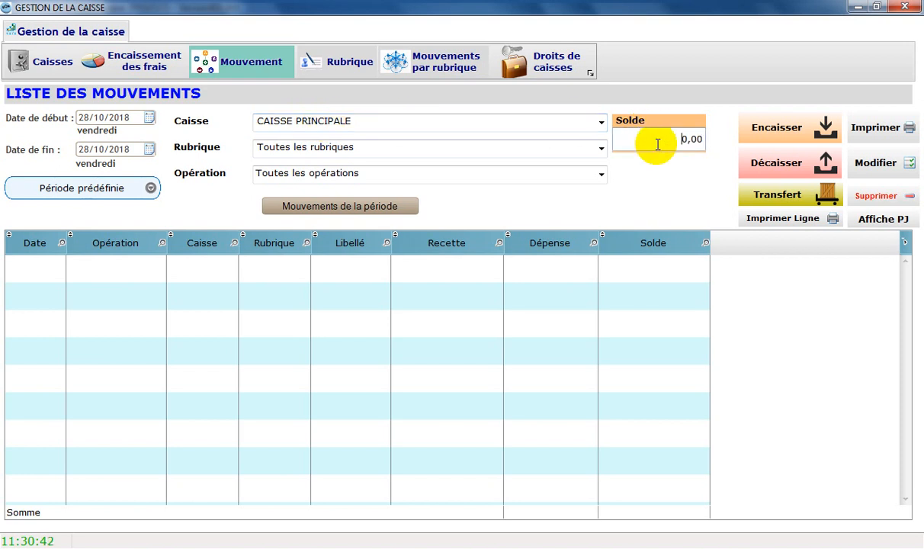
left_click(400, 124)
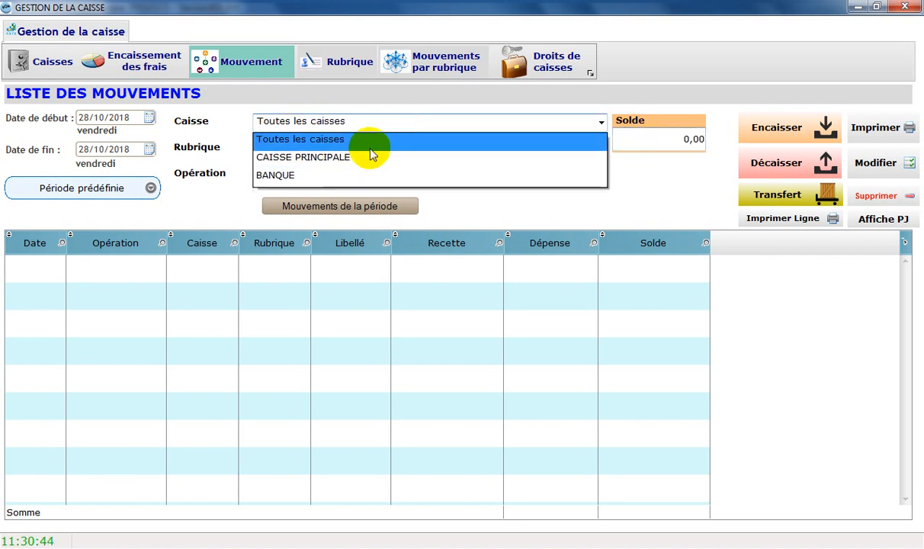
left_click(341, 177)
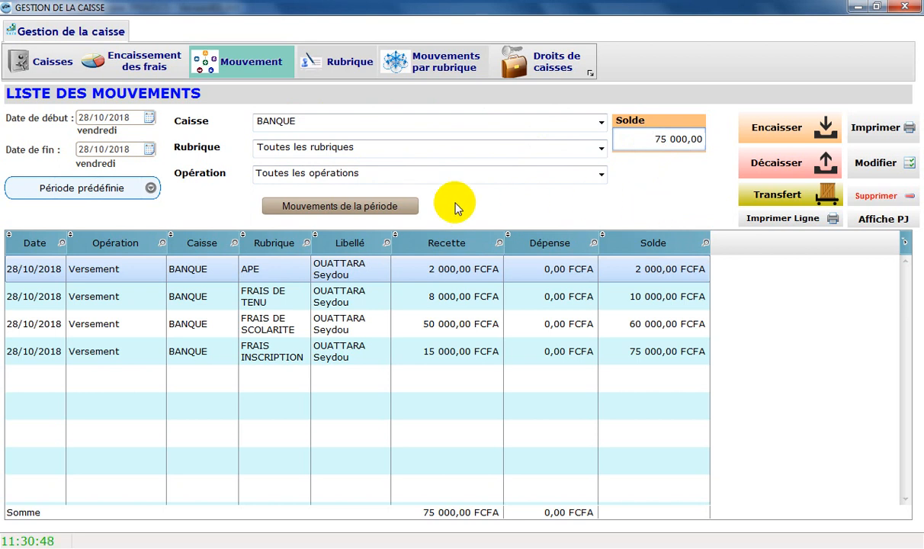
View only the FRAIS INSCRIPTION movements of the BANQUE register, and restore the filter to Toutes les rubriques.
left_click(439, 150)
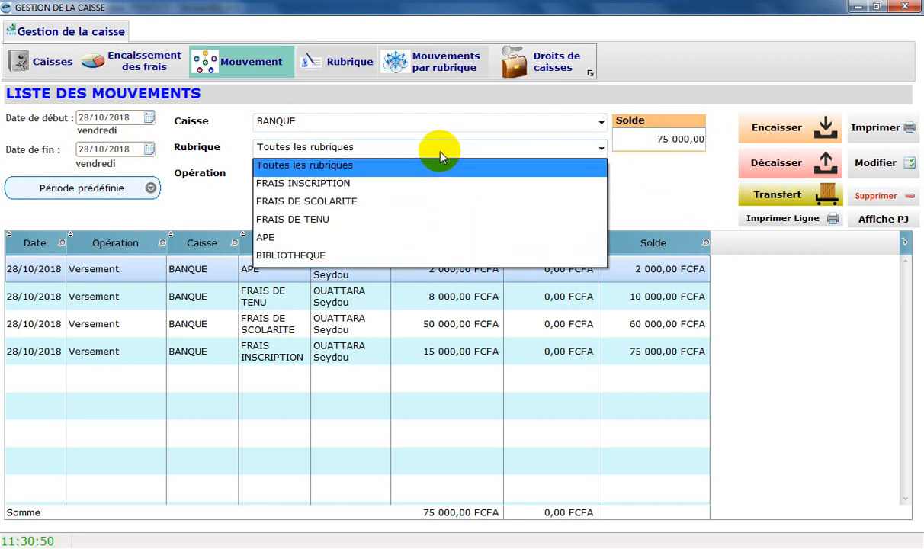
left_click(427, 183)
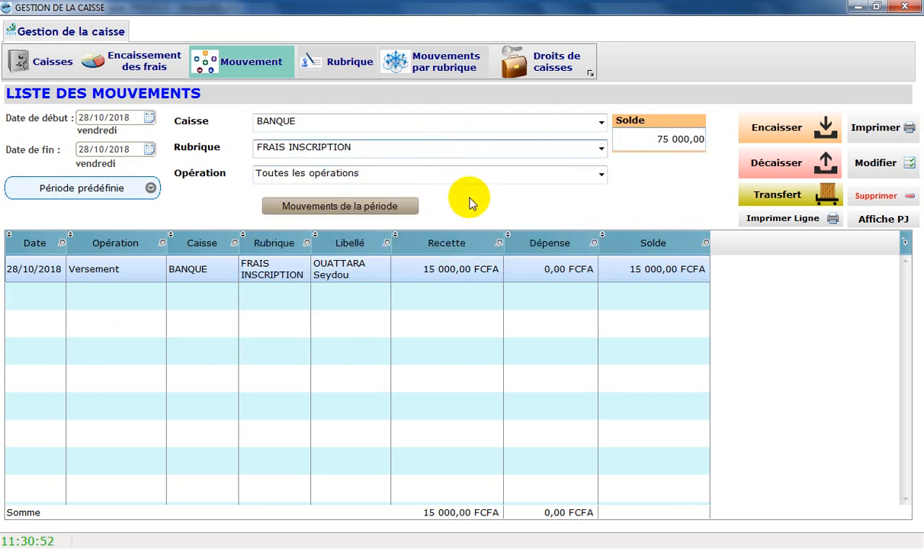
left_click(377, 146)
left_click(387, 166)
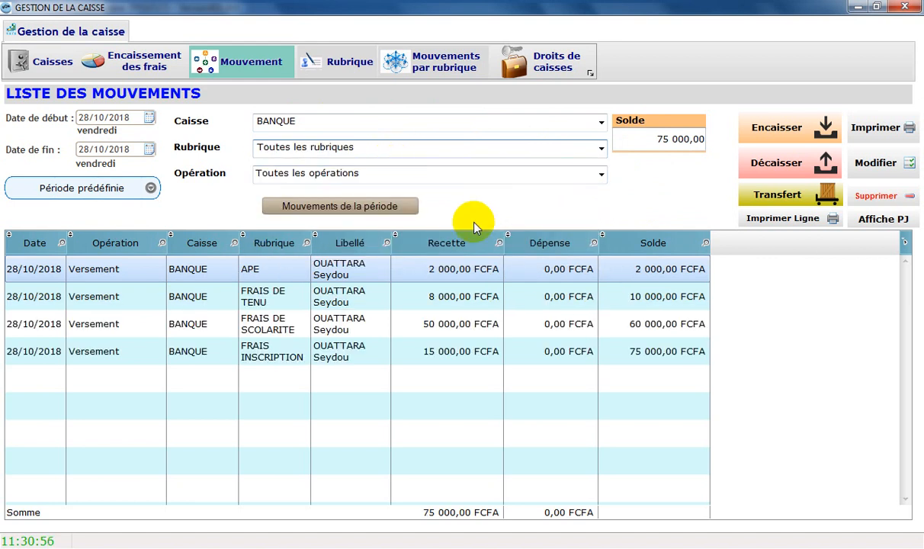
View the movements by operation, Encaissement ou Recette and Décaissement ou Dépense, and restore Toutes les opérations.
left_click(441, 174)
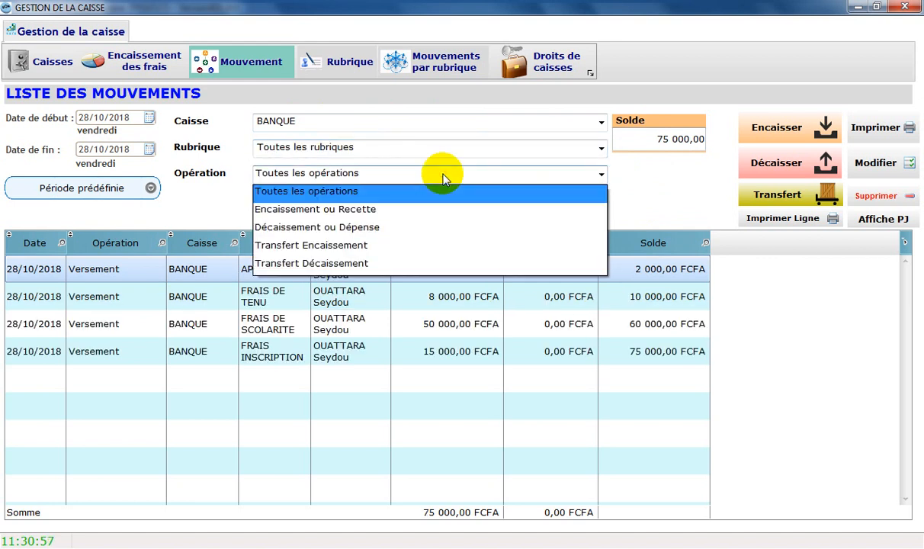
left_click(432, 213)
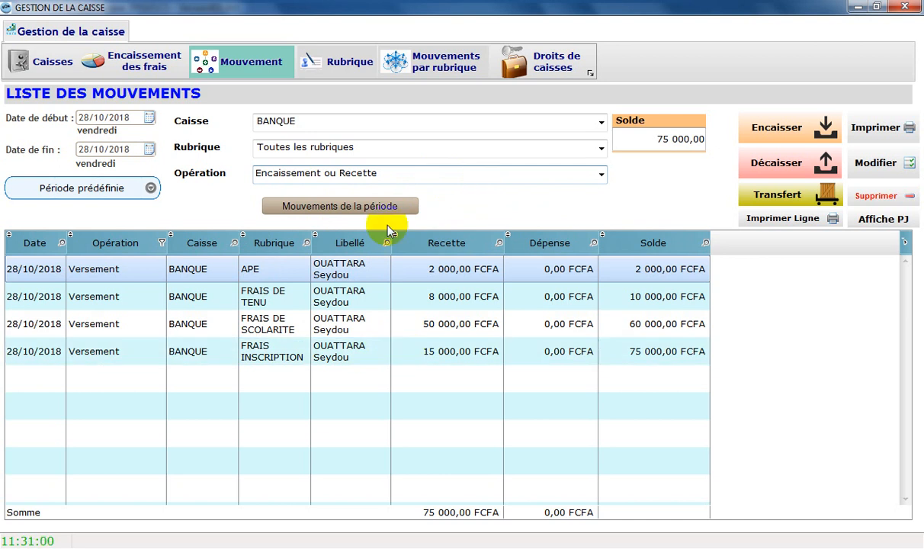
left_click(366, 169)
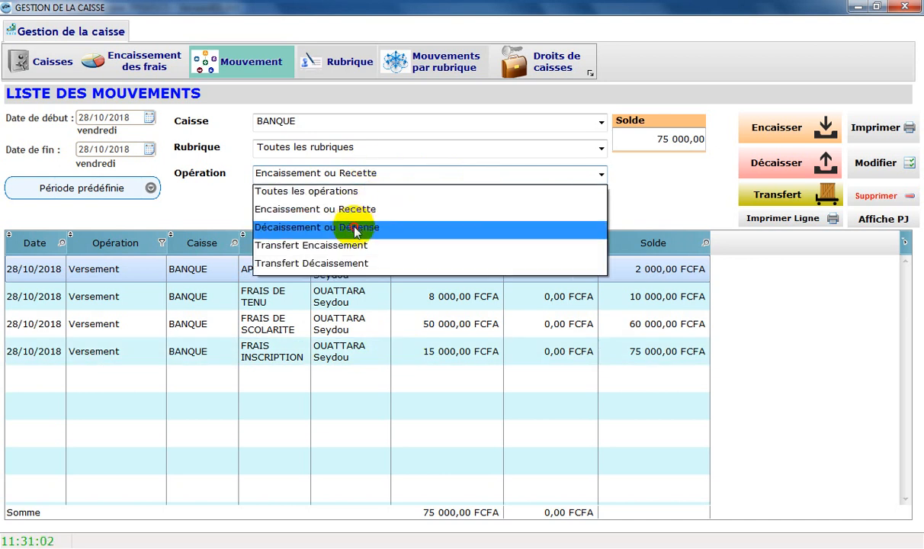
left_click(320, 227)
left_click(374, 175)
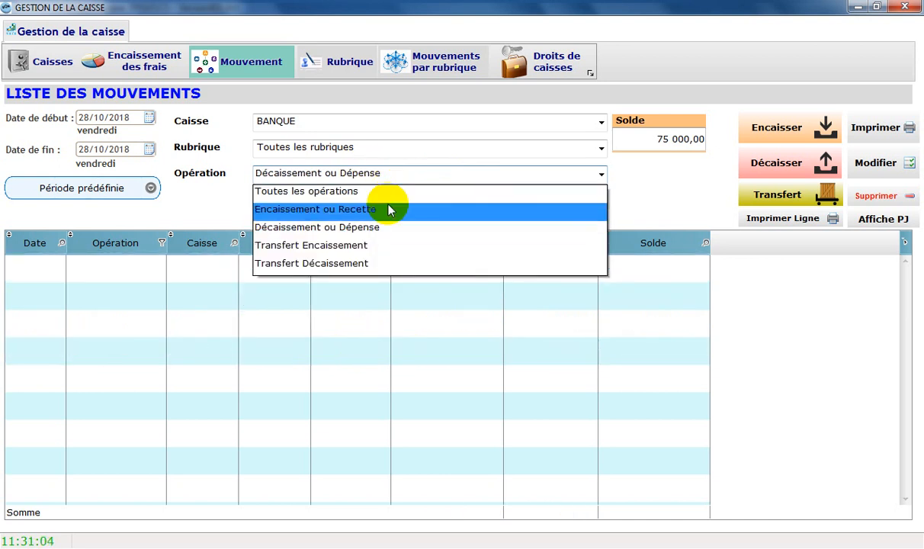
left_click(386, 192)
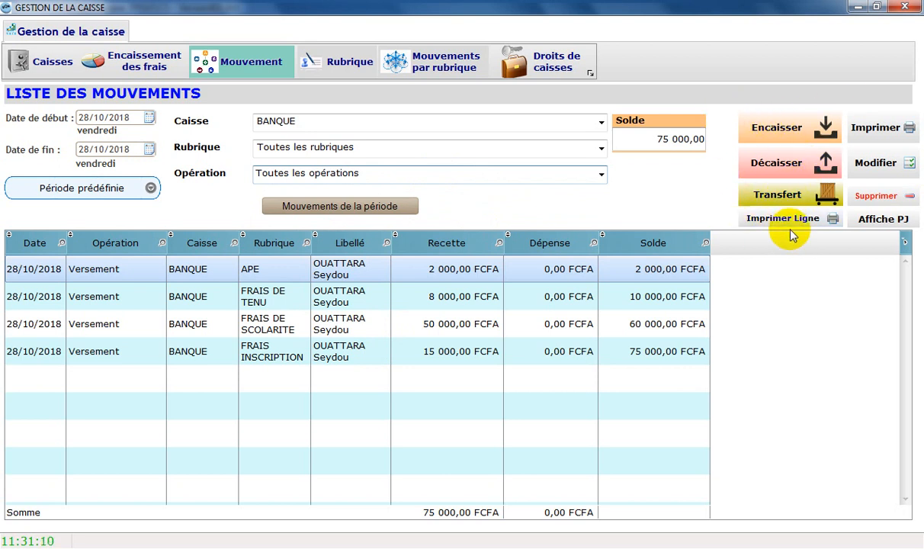
left_click(773, 132)
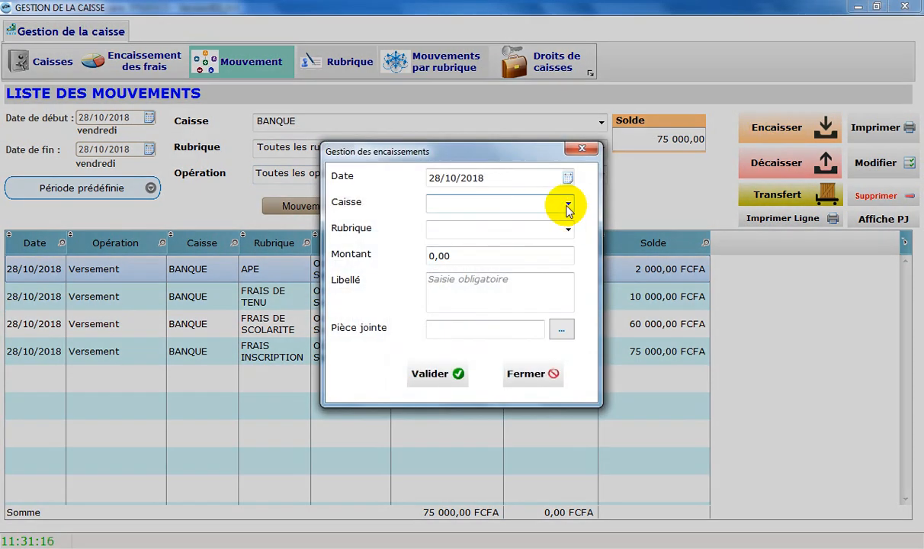
left_click(567, 206)
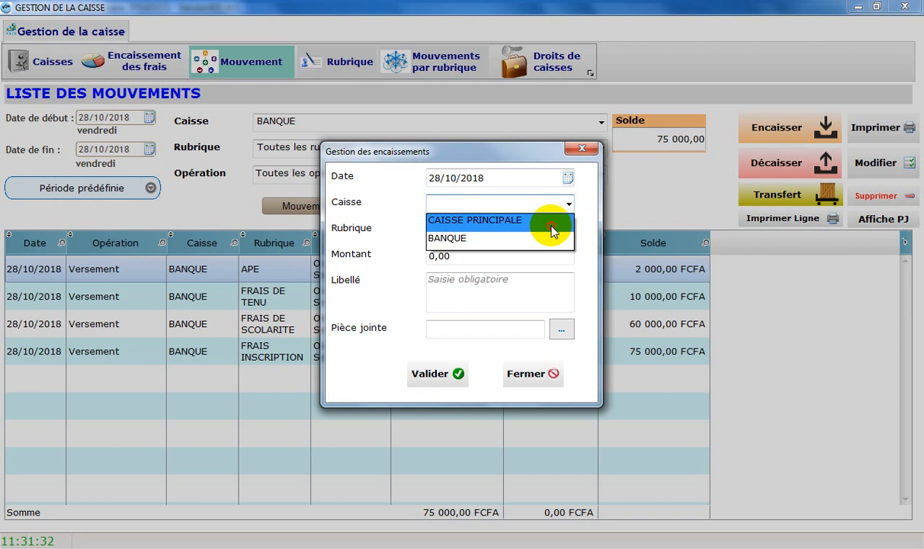
left_click(552, 229)
left_click(515, 233)
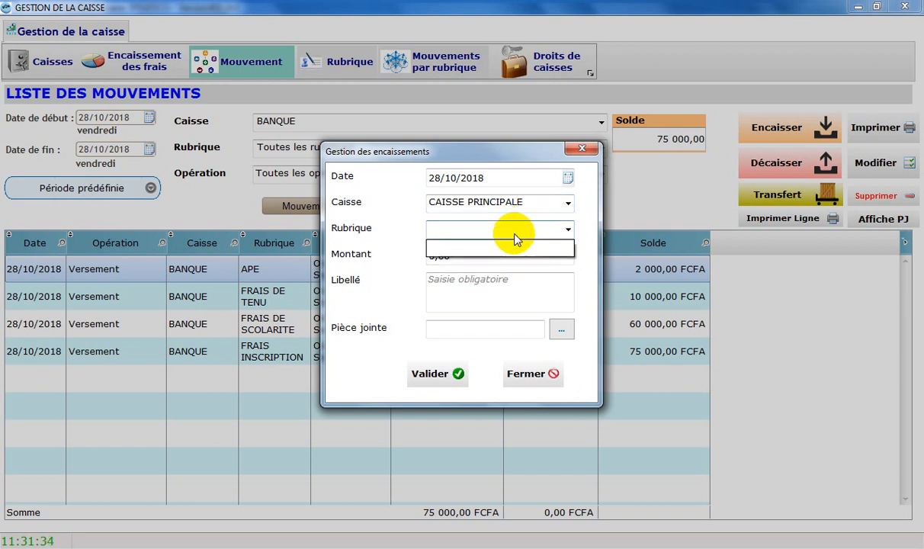
left_click(514, 231)
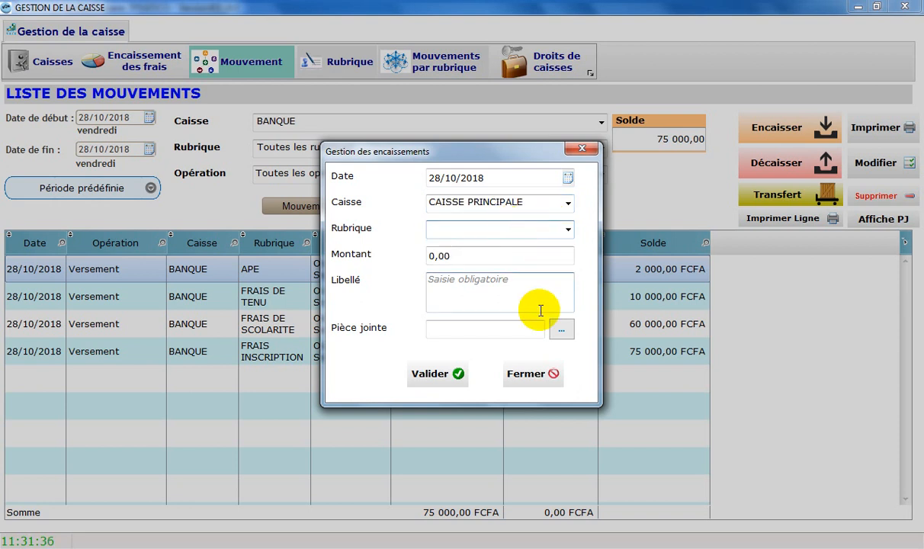
left_click(486, 231)
left_click(486, 230)
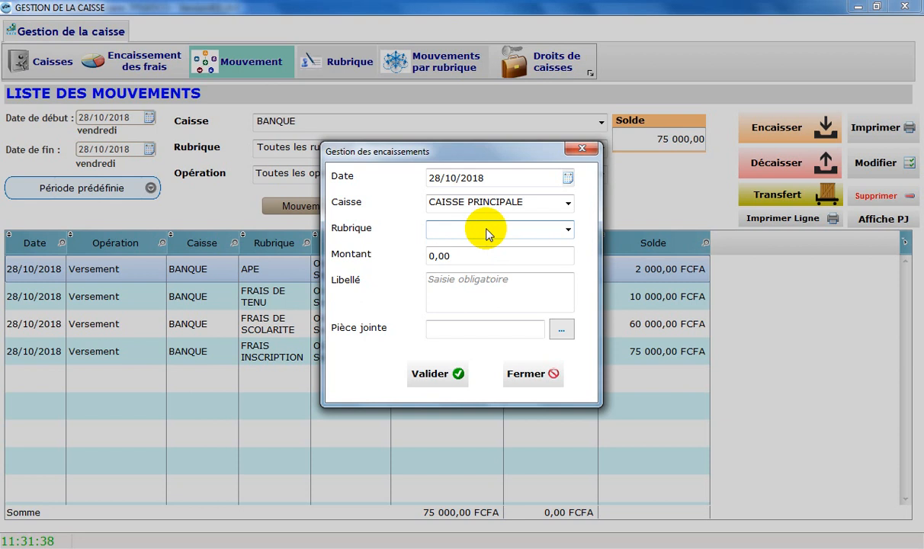
left_click(488, 232)
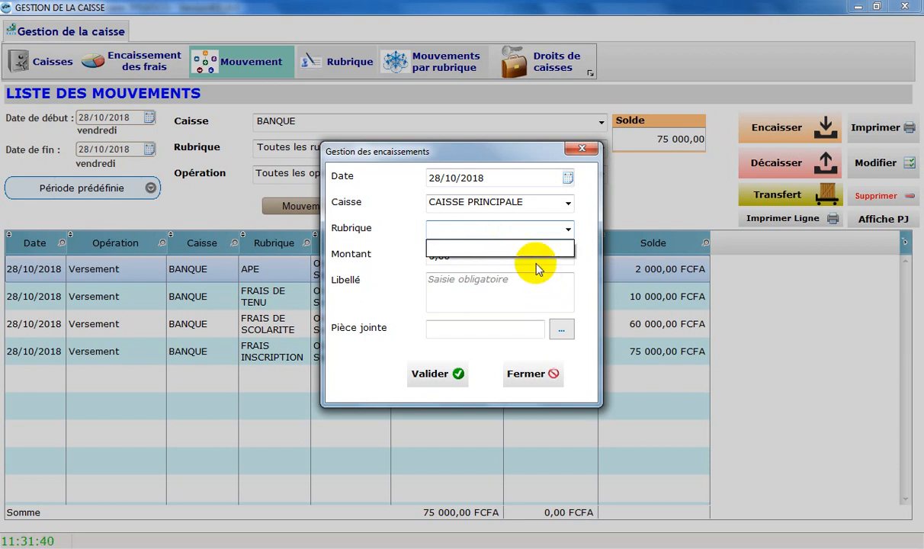
left_click(544, 230)
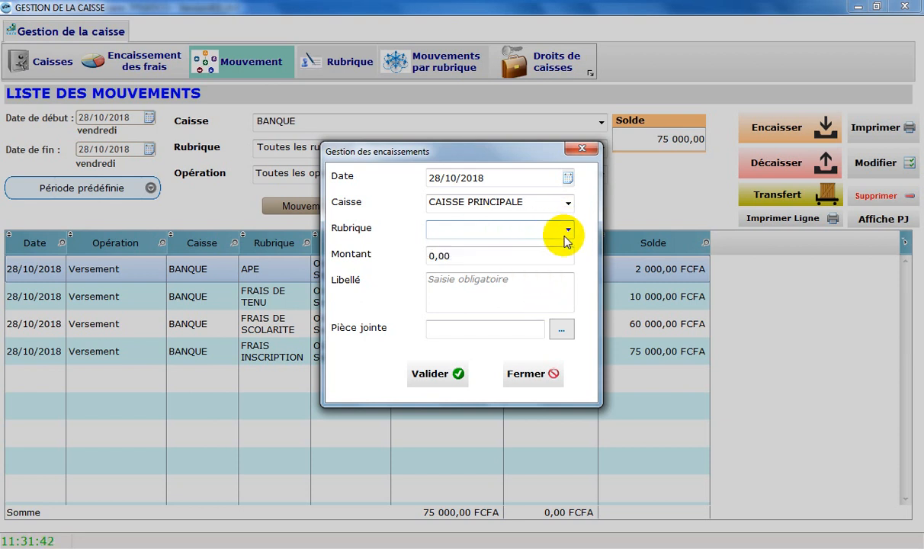
left_click(537, 374)
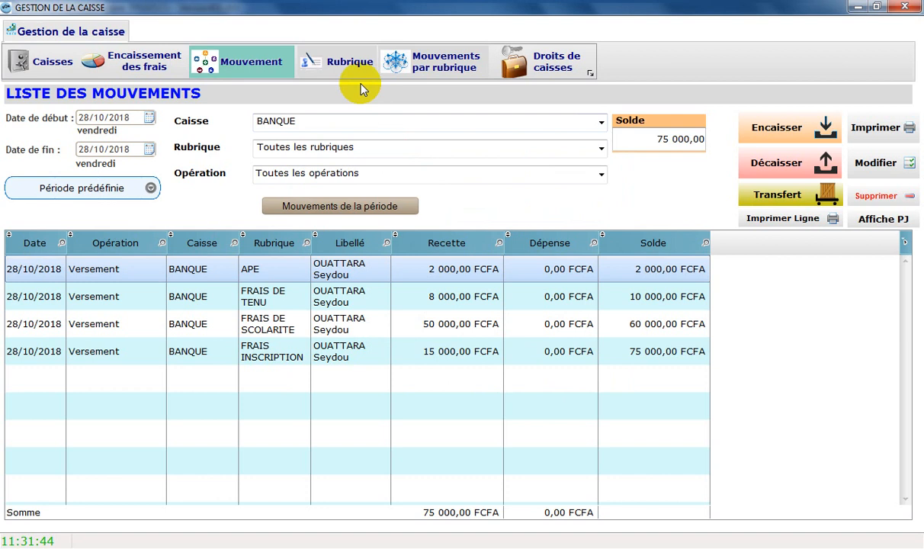
Add rubrique 006, DONS, to the list of rubriques and mark it as Recette.
left_click(345, 64)
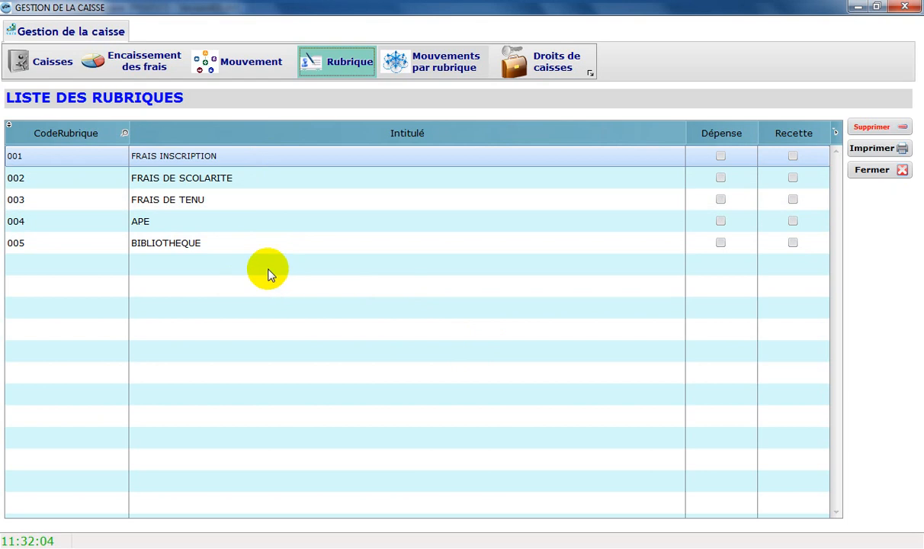
left_click(48, 270)
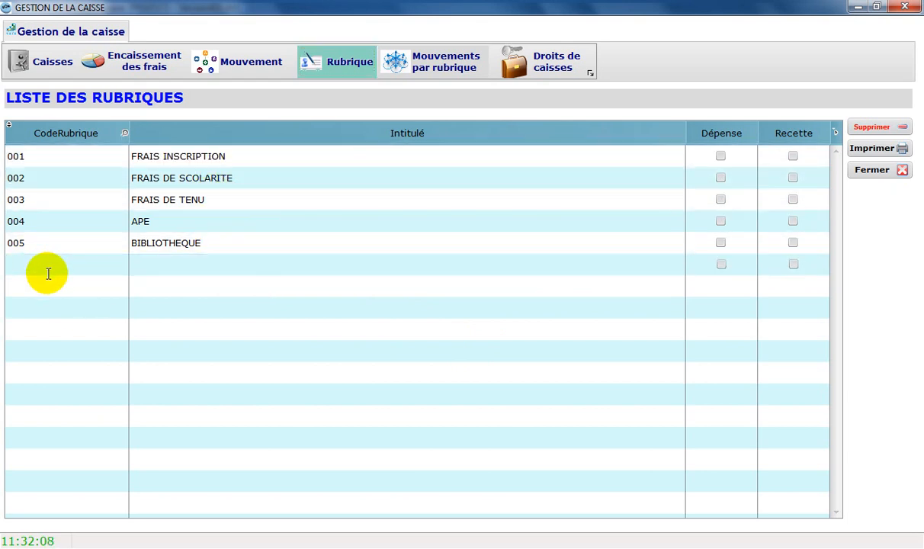
type("006")
type("DONS")
left_click(744, 289)
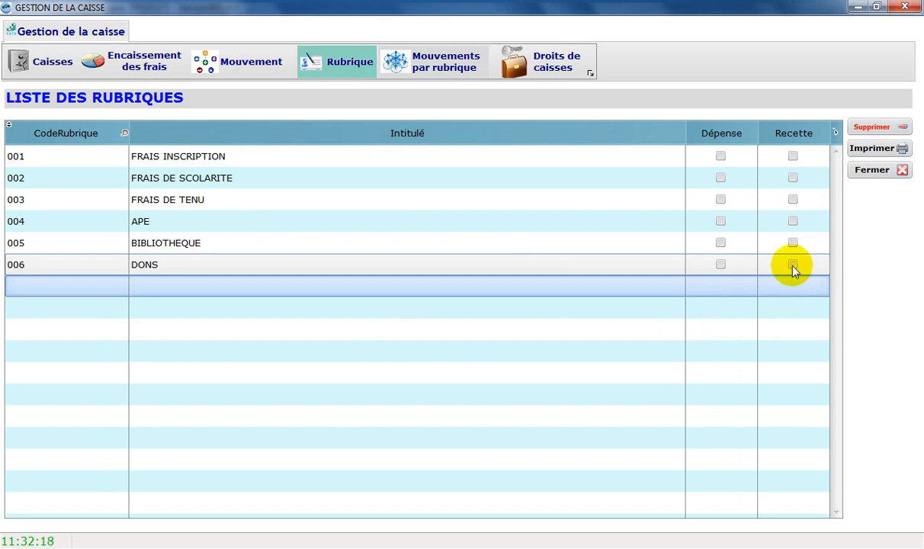
left_click(792, 264)
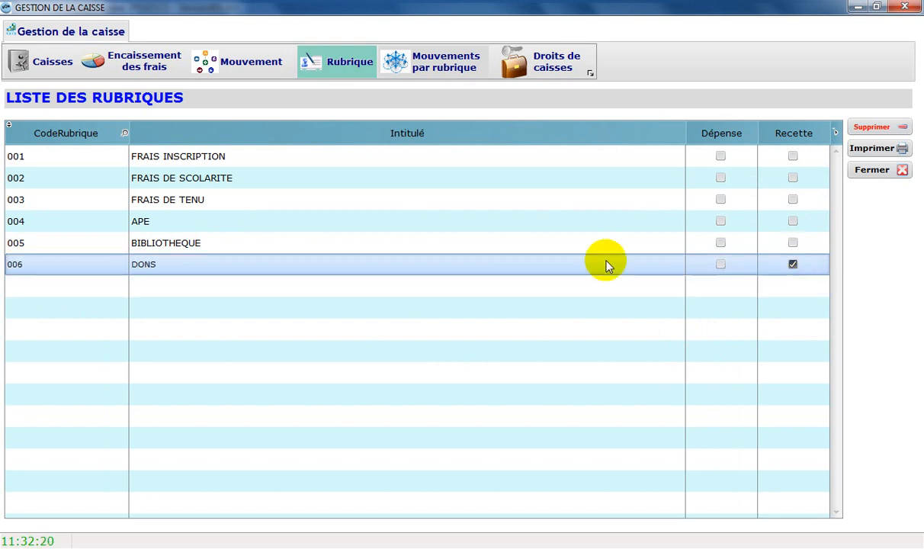
Add rubrique 007, PAIEMENTS FACTURES, to the list and mark it as Dépense.
left_click(64, 286)
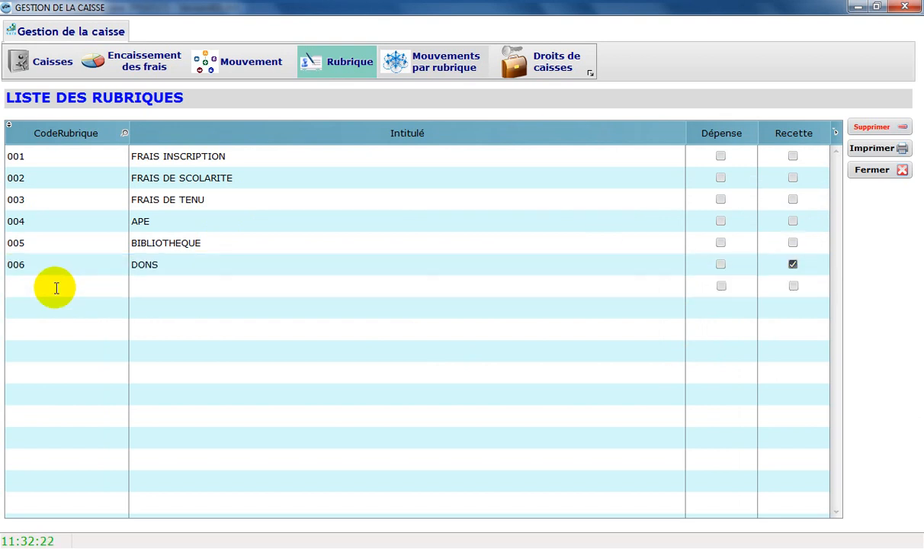
type("007")
left_click(161, 284)
type("PAIE;")
key("BackSpace")
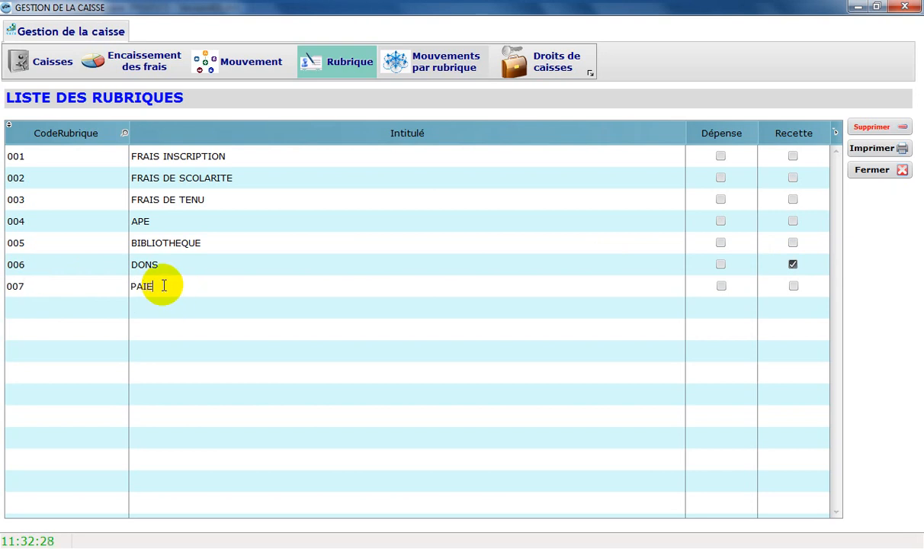
type("MENTS FACTURES")
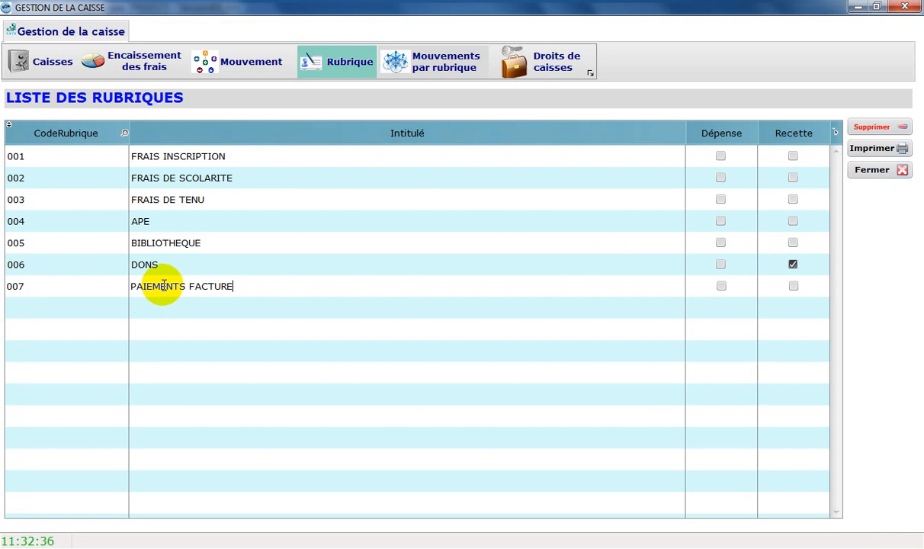
left_click(326, 308)
left_click(720, 286)
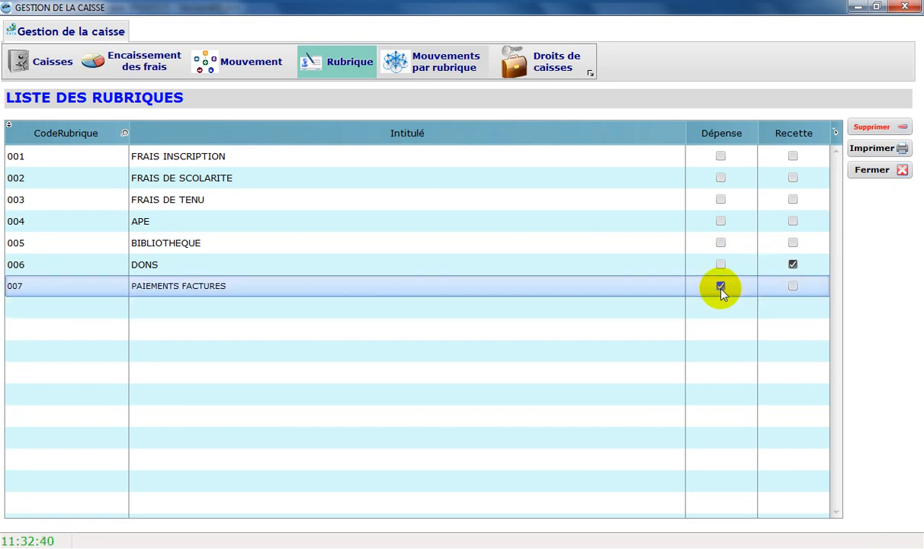
Add rubrique 008, REPARATIONS DE TOUT GENRE, to the list and mark it as Dépense.
left_click(68, 306)
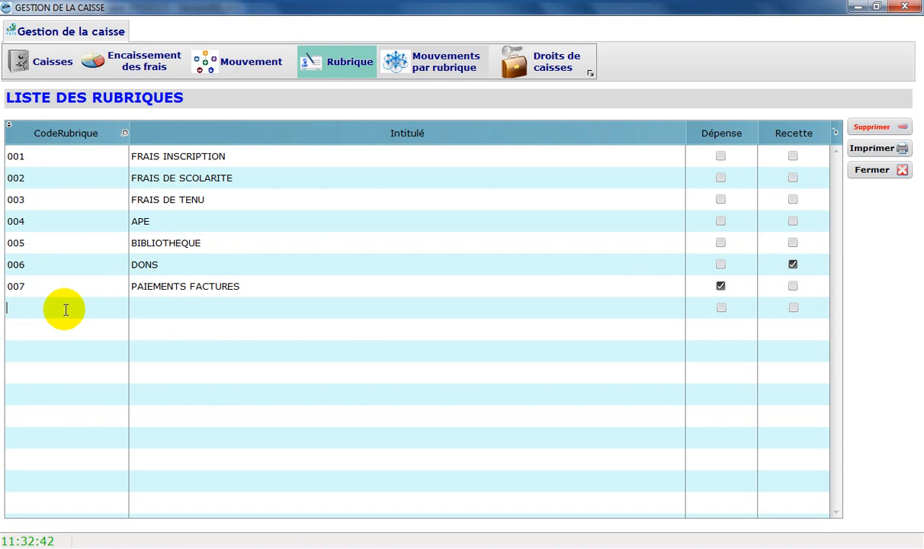
type("008")
left_click(148, 310)
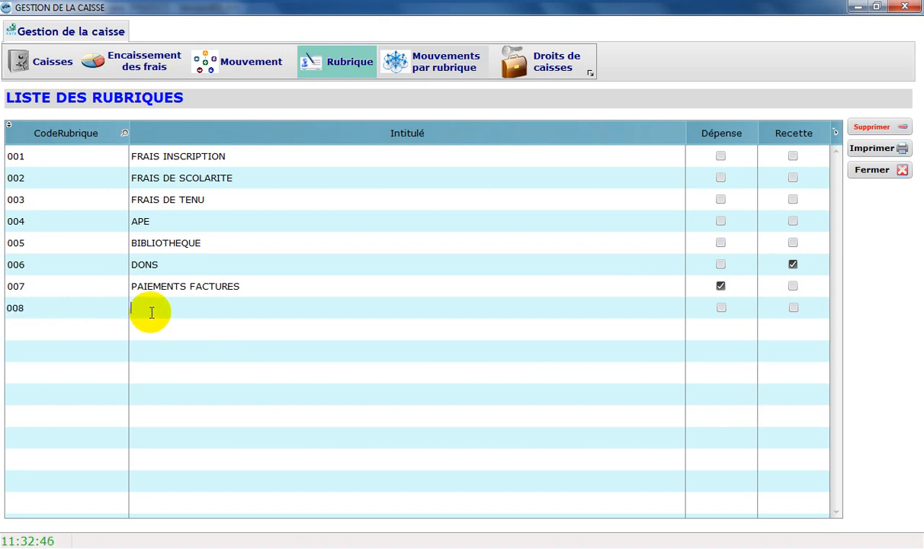
type("REPARATIONS DE TOUT")
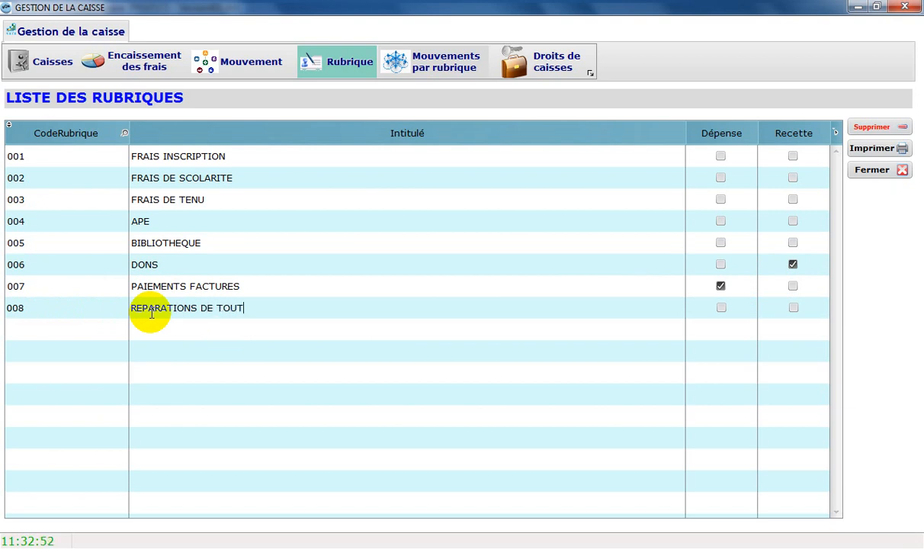
type(" GENRE")
left_click(210, 289)
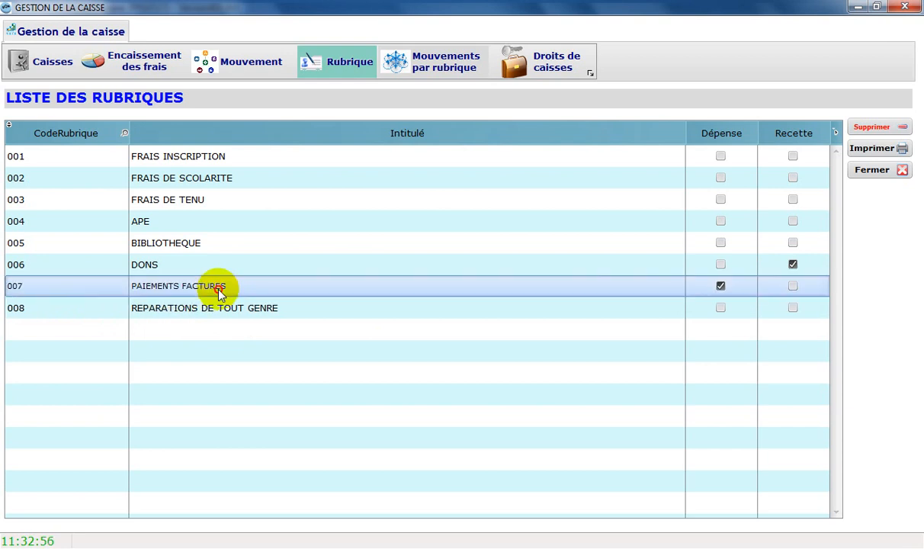
left_click(227, 308)
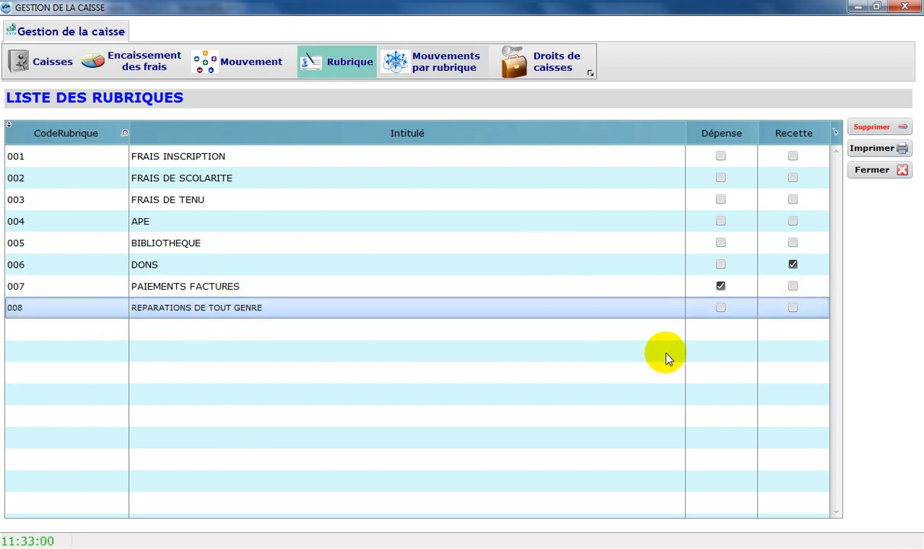
left_click(720, 309)
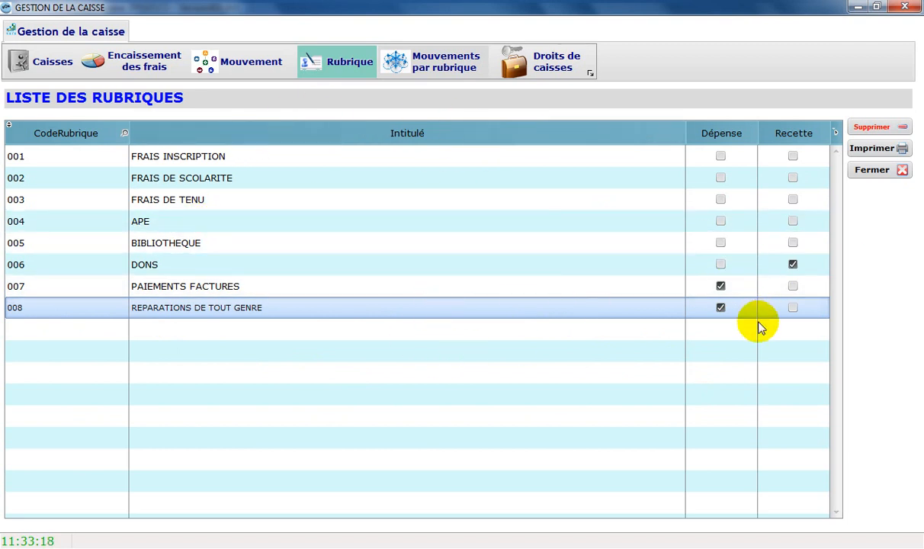
left_click(183, 290)
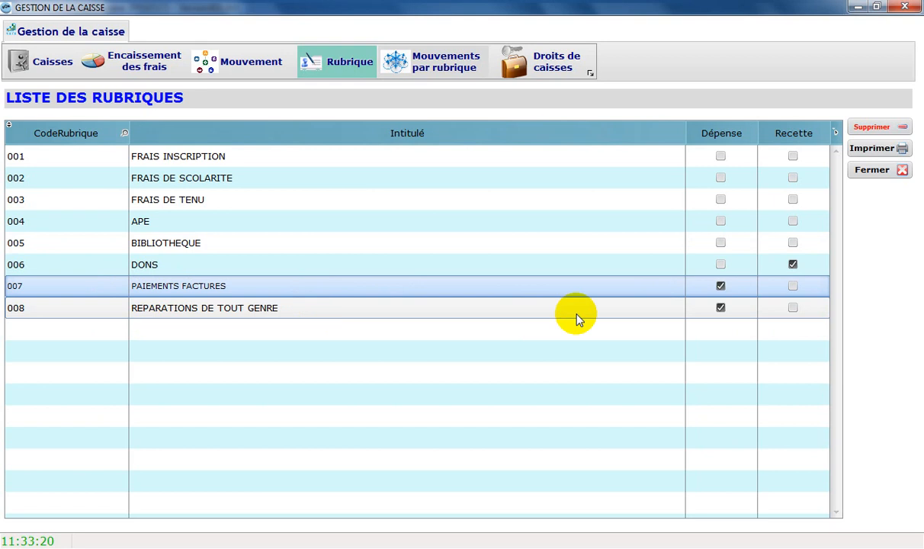
left_click(720, 306)
left_click(720, 306)
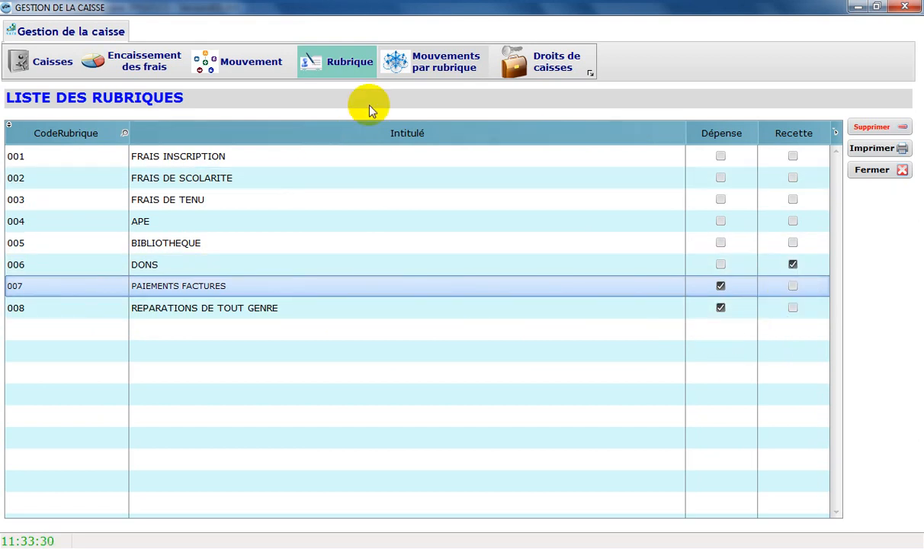
Start a new receipt in the list of movements for CAISSE PRINCIPALE under the rubrique DONS.
left_click(251, 64)
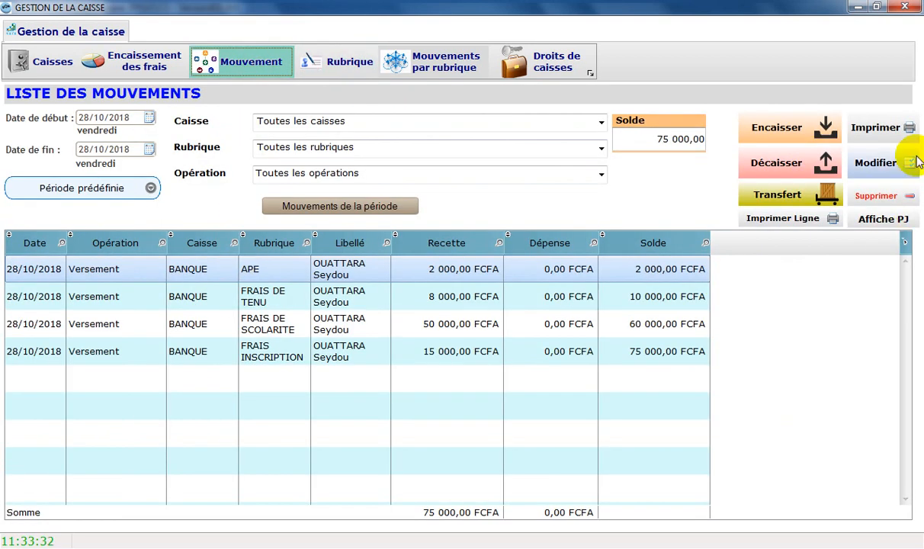
left_click(770, 128)
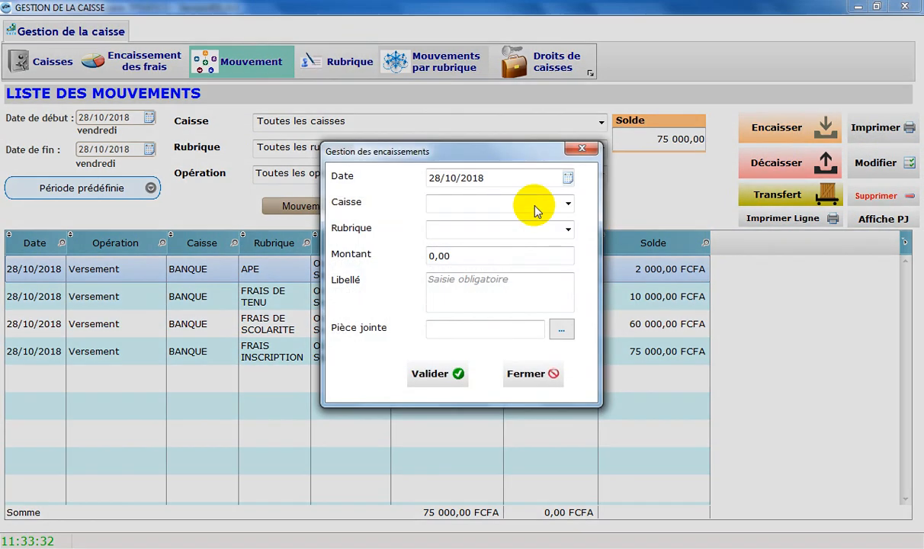
left_click(533, 206)
left_click(507, 218)
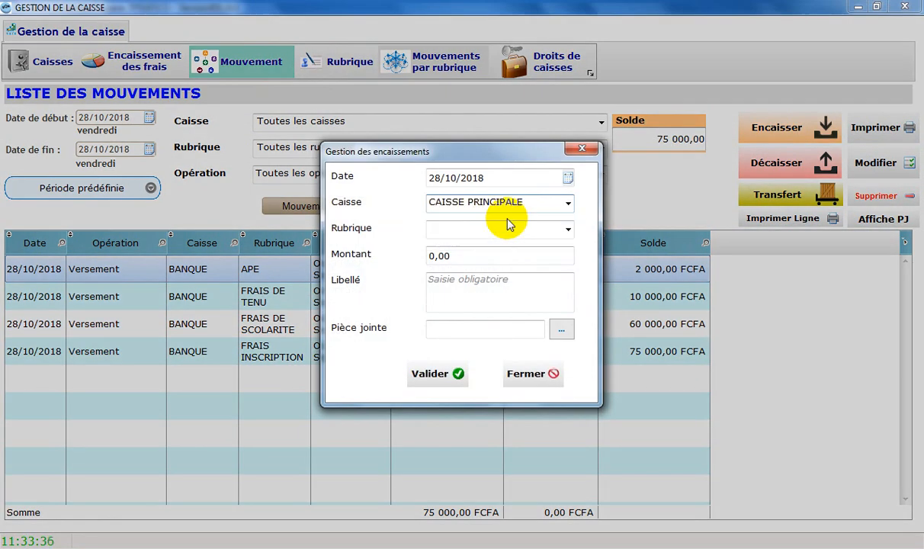
left_click(476, 227)
left_click(491, 251)
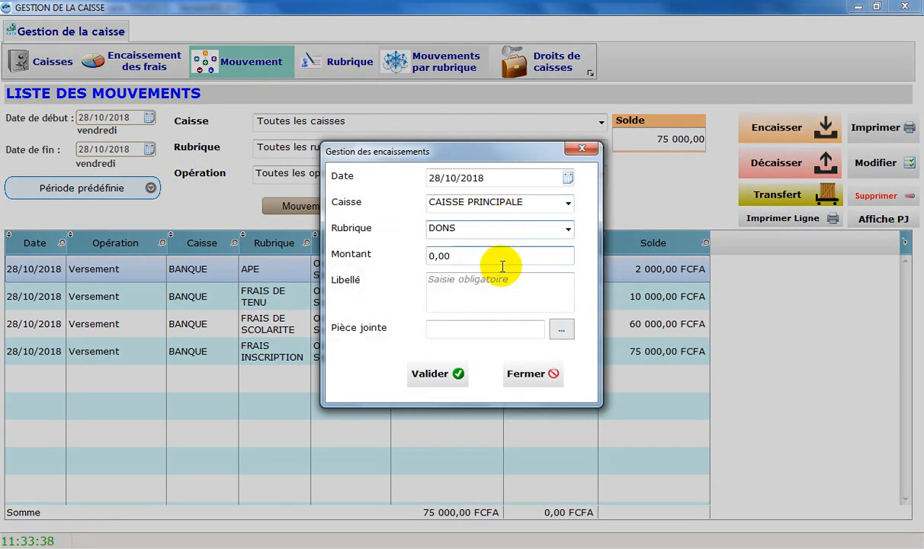
Set the receipt's amount to 500 000 with the libellé DONS DE L'ONG AIDE, and validate it without an attachment.
left_click(494, 258)
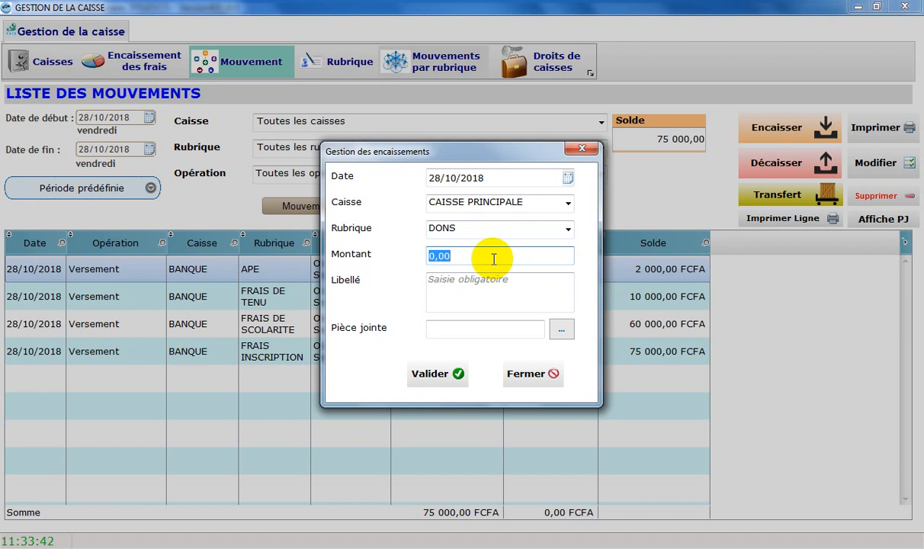
type("5000000")
left_click(491, 289)
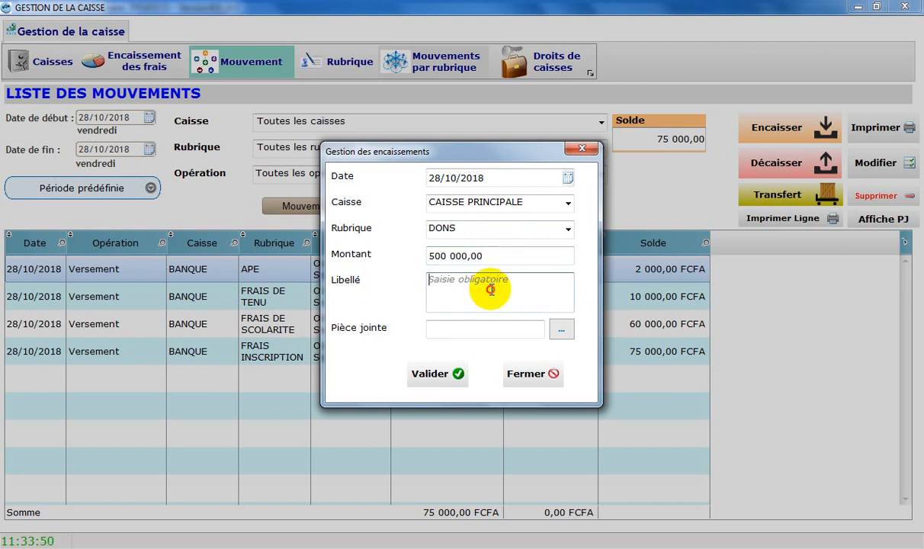
type("DONS DE ")
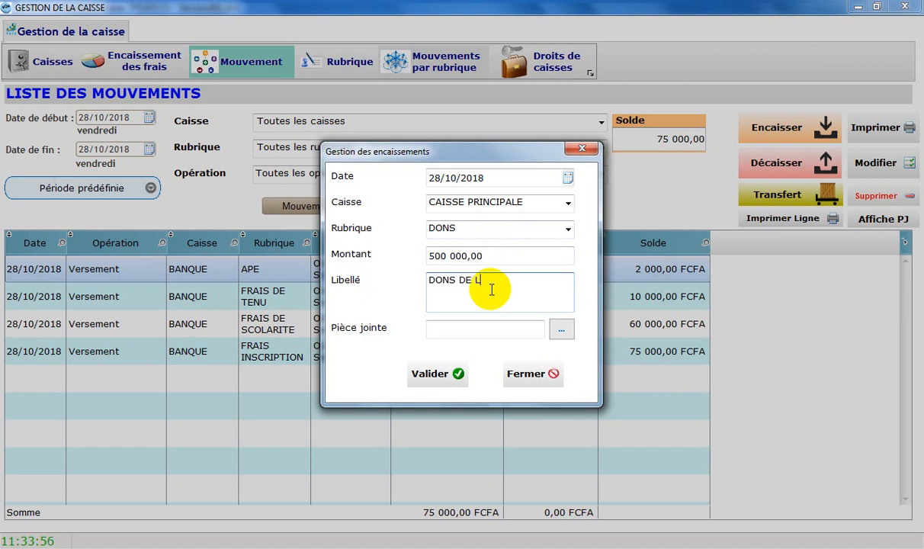
type("L'ONG AIDE")
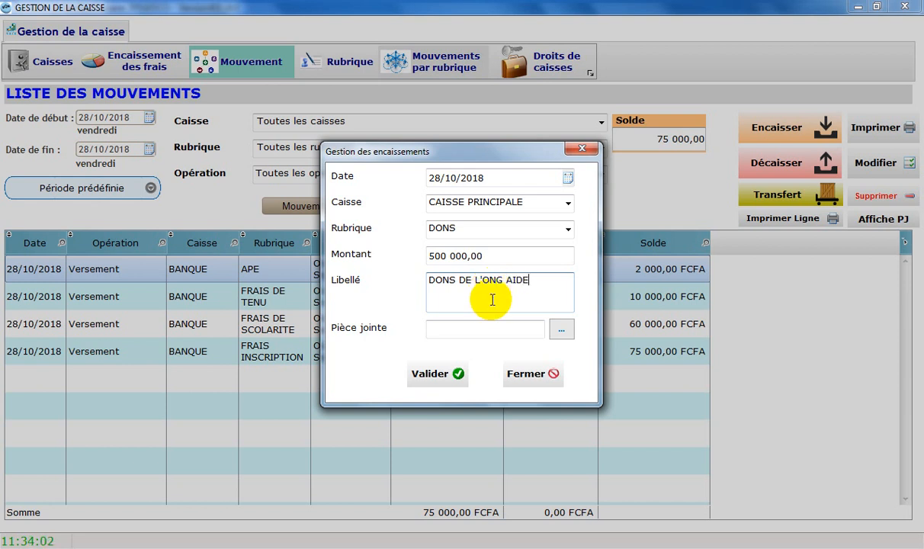
left_click(475, 329)
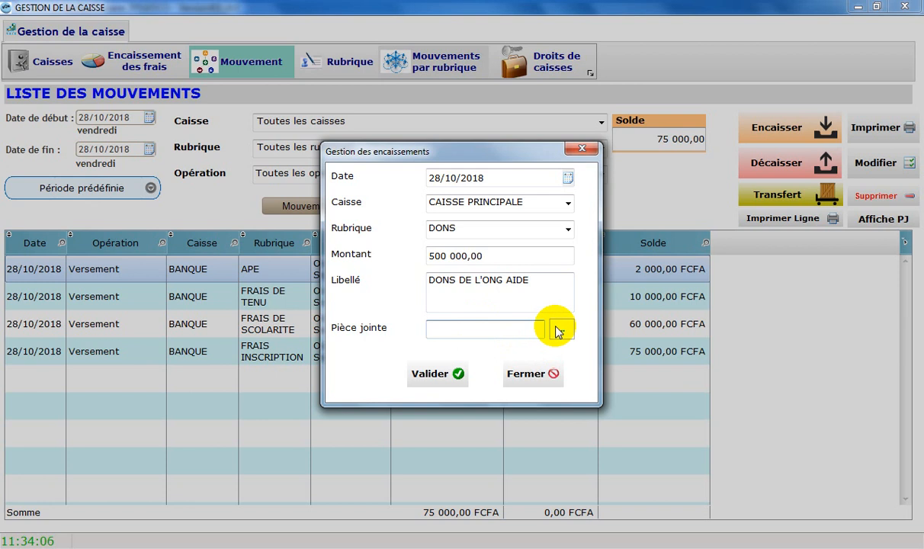
left_click(431, 375)
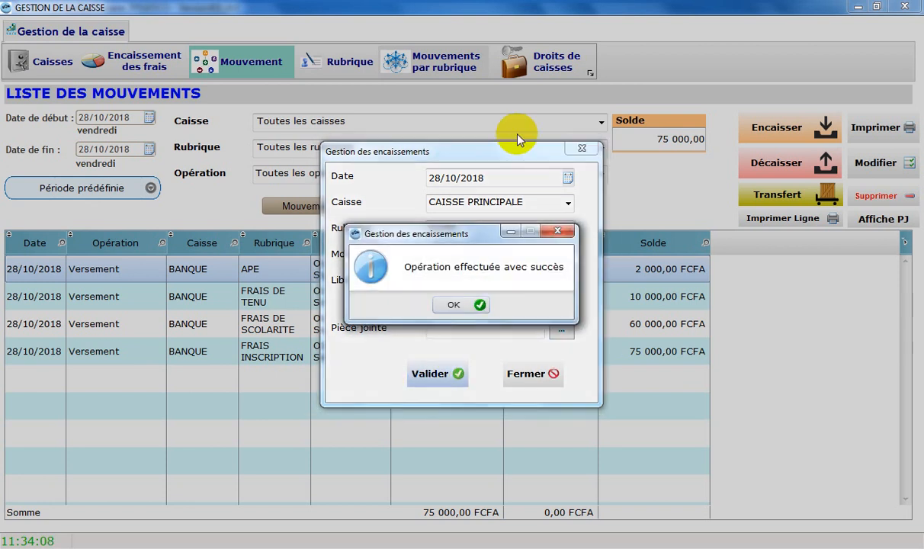
left_click(474, 305)
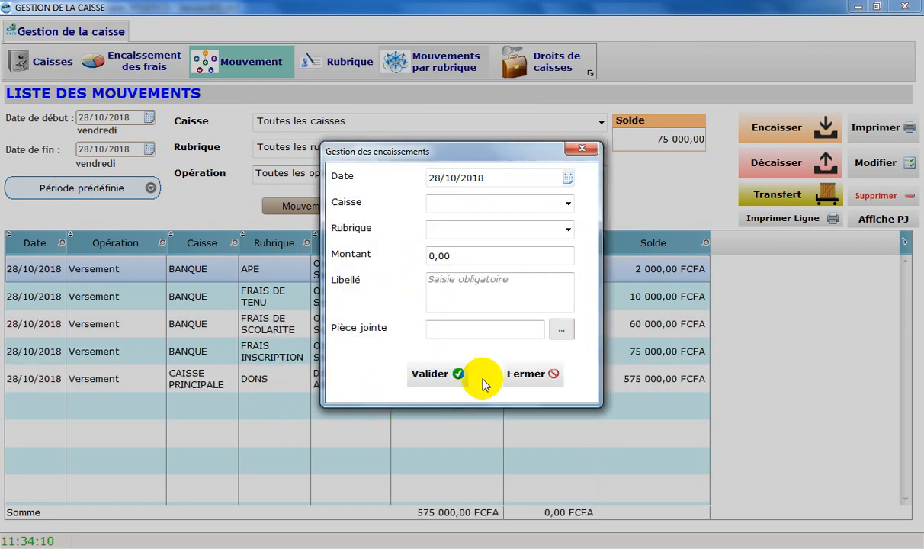
Close the receipt form, examine the DONS movement and refresh the balance by reselecting Toutes les caisses.
left_click(532, 373)
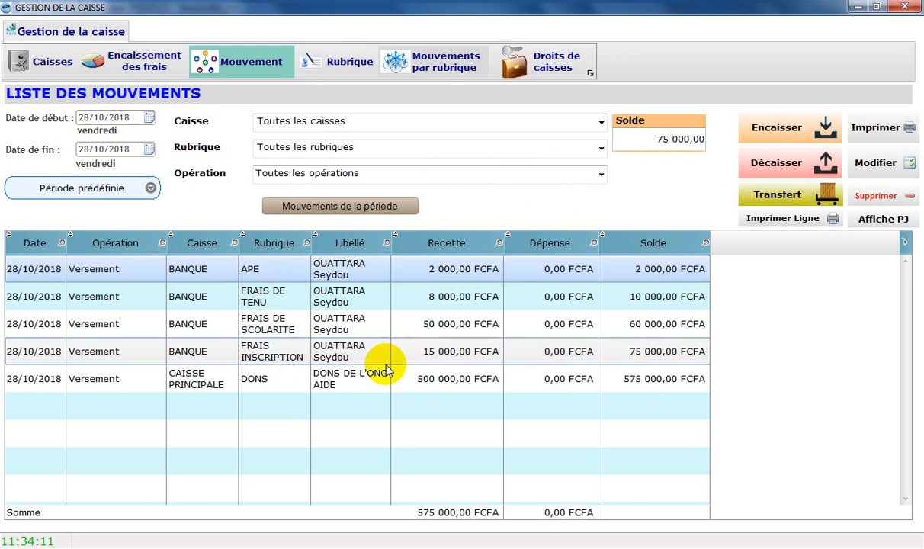
left_click(331, 384)
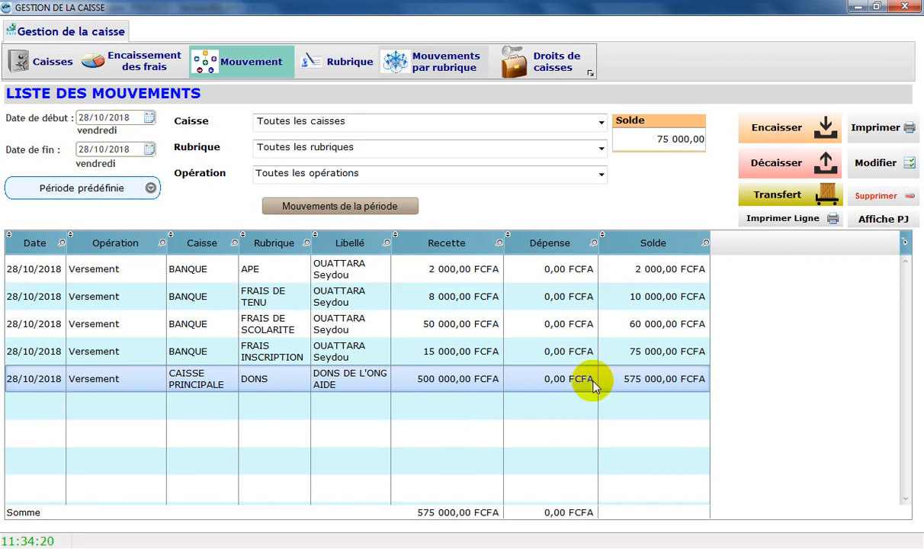
left_click(360, 124)
left_click(355, 139)
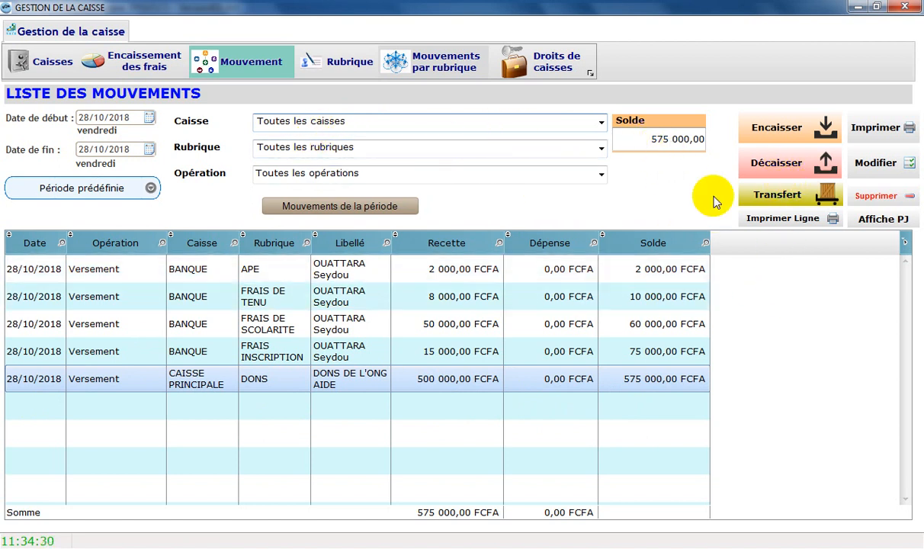
left_click(558, 327)
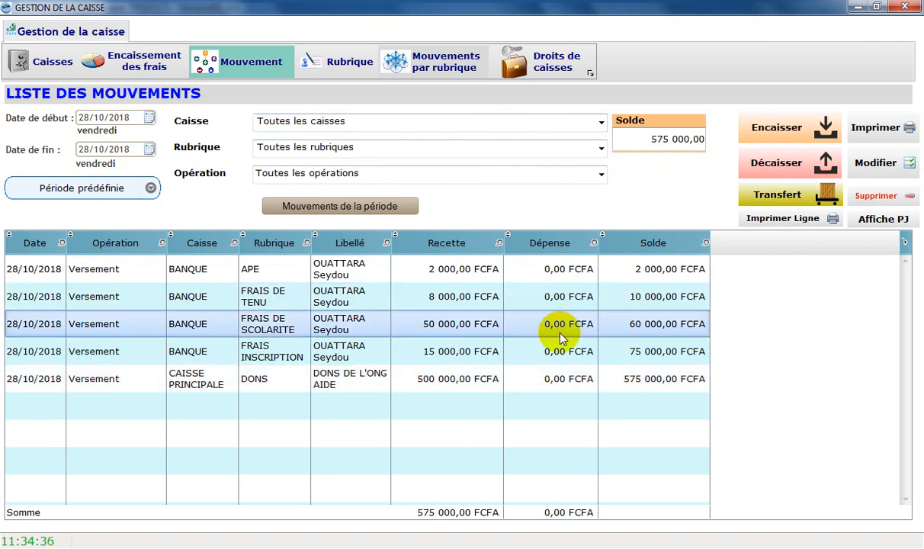
Start a new disbursement from CAISSE PRINCIPALE under the rubrique PAIEMENTS FACTURES.
left_click(762, 162)
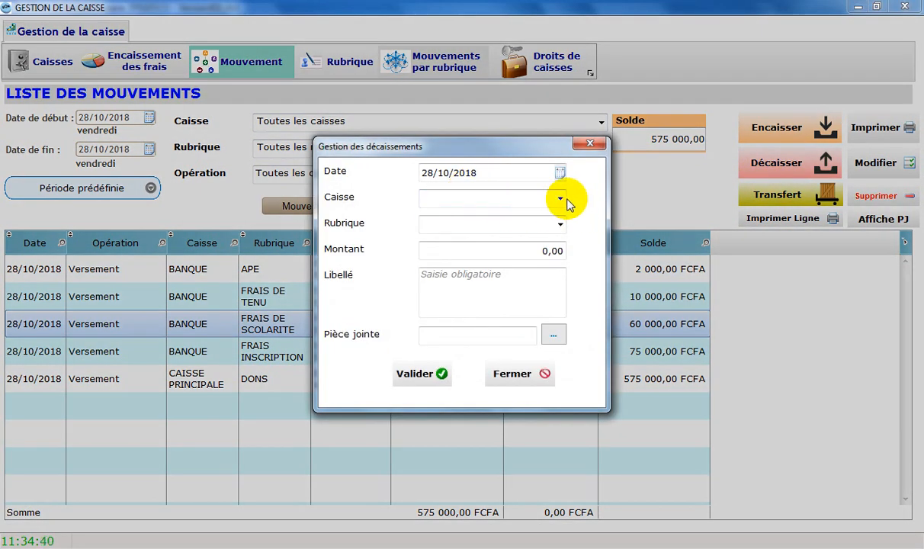
left_click(563, 199)
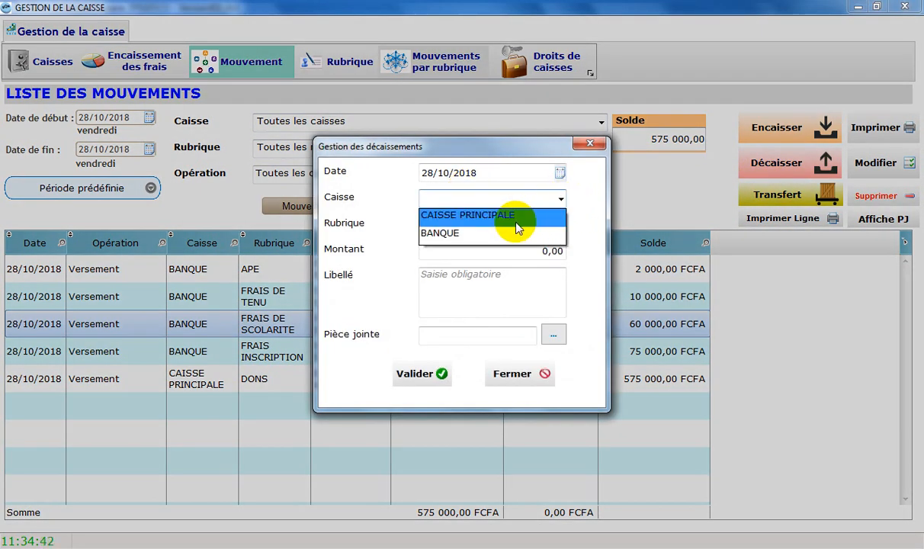
left_click(513, 217)
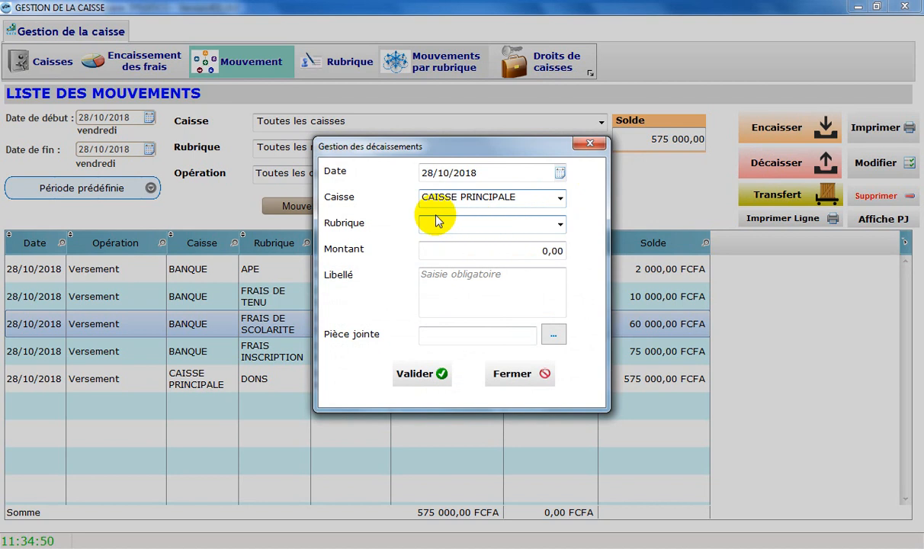
left_click(505, 225)
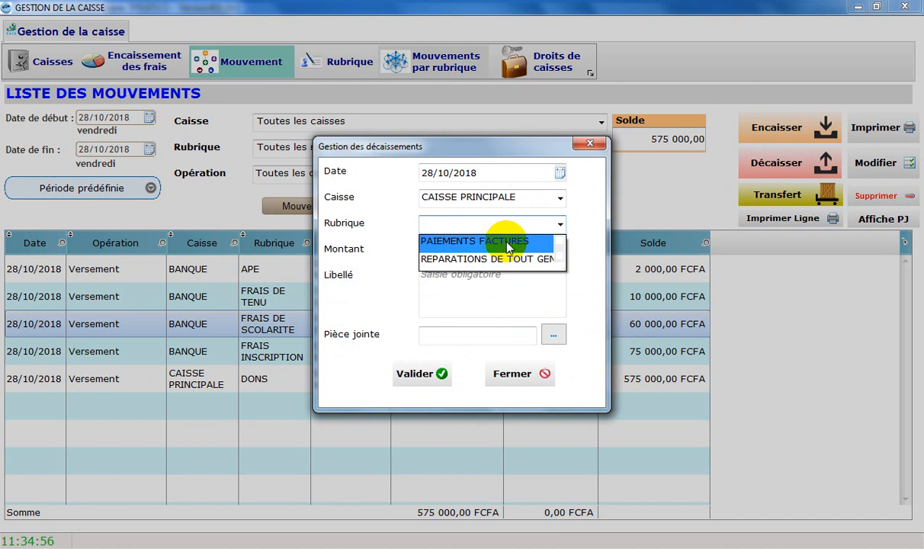
left_click(507, 242)
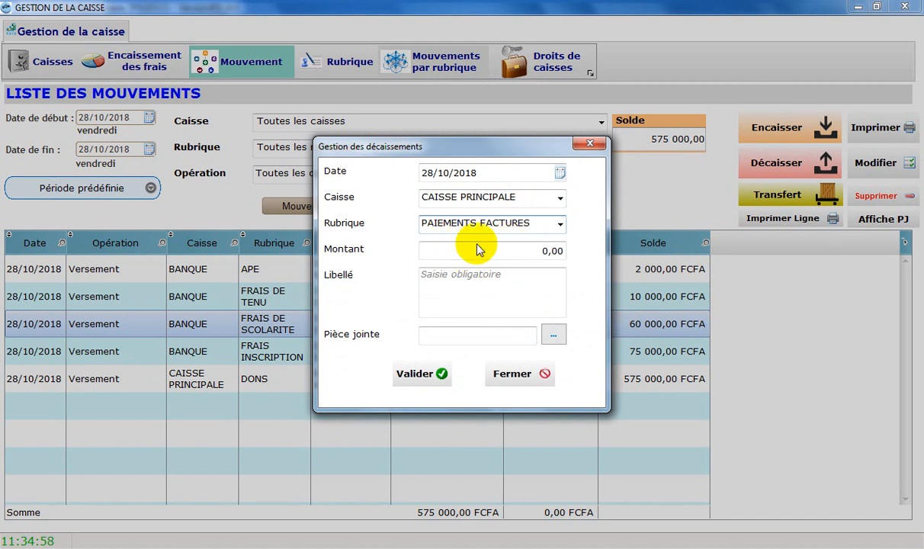
Set the disbursement's amount to 150 000 with the libellé PAIEMENTS DES FACTURE D'ELECTRICITE ET D'EAU, TEL, validate it without an attachment and close the form.
left_click(478, 250)
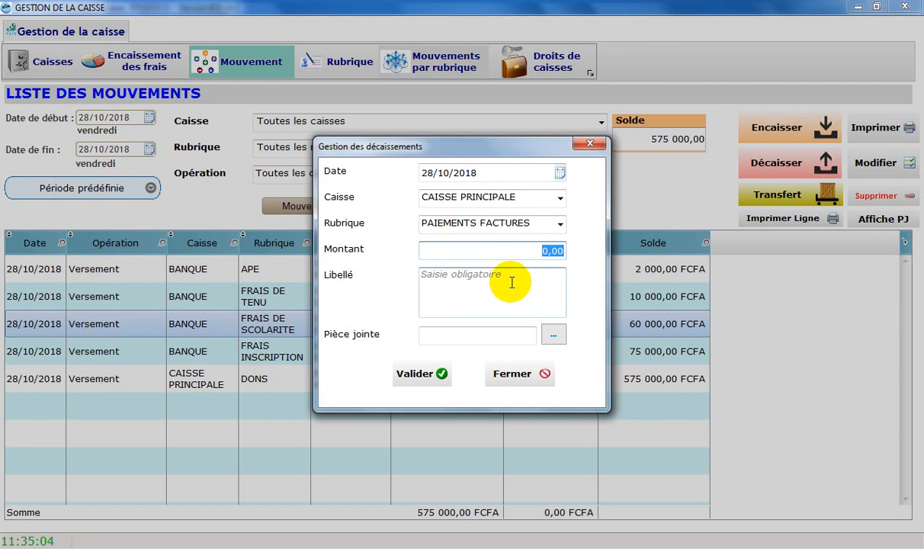
type("150000")
left_click(511, 282)
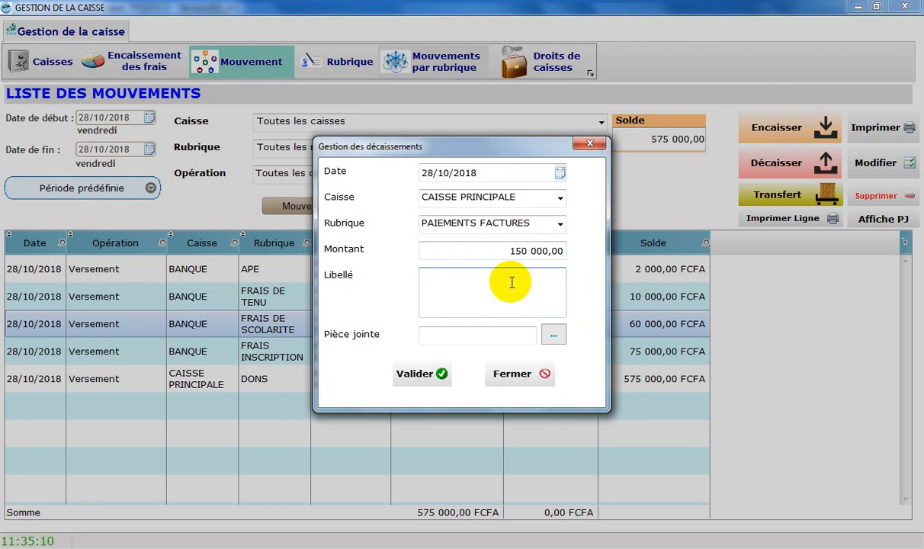
type("PAIEMENTS DES F")
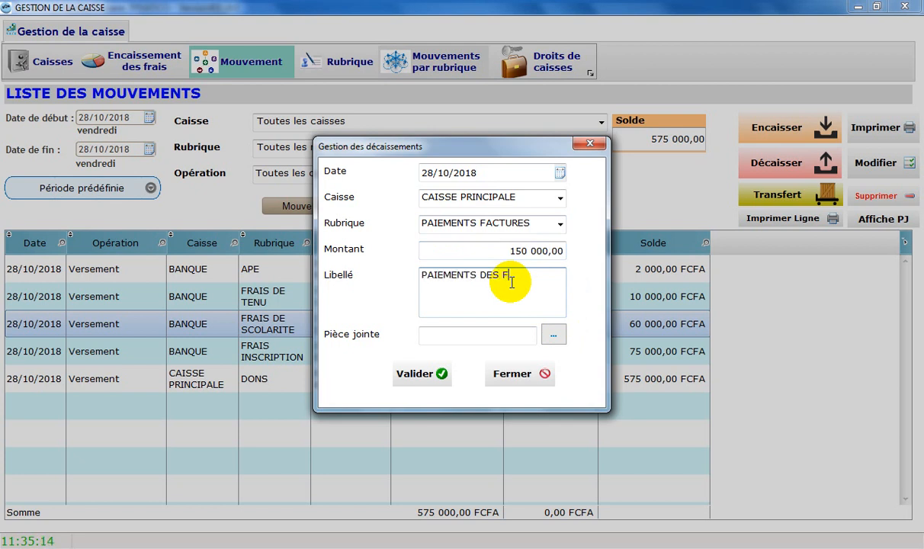
type("ACTURE D'ELECTRICITE ET D'EAU, TEL")
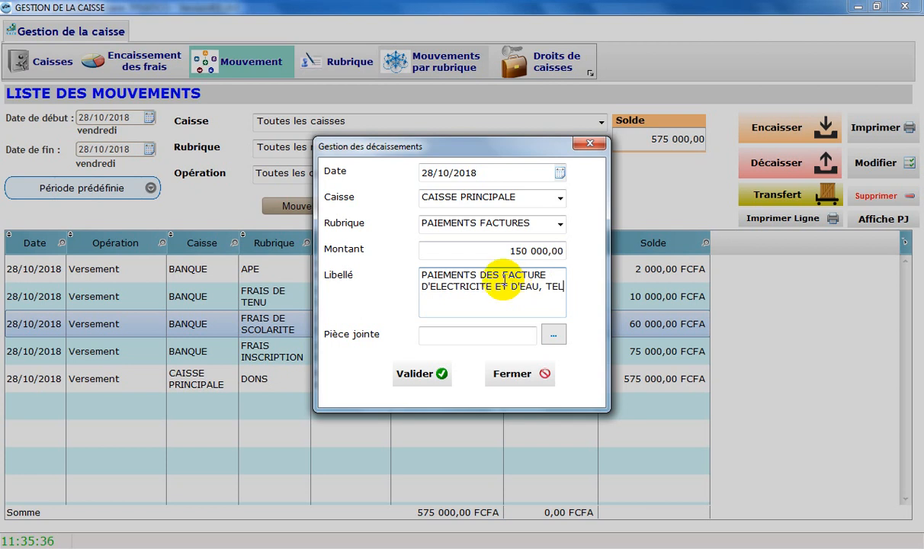
left_click(524, 337)
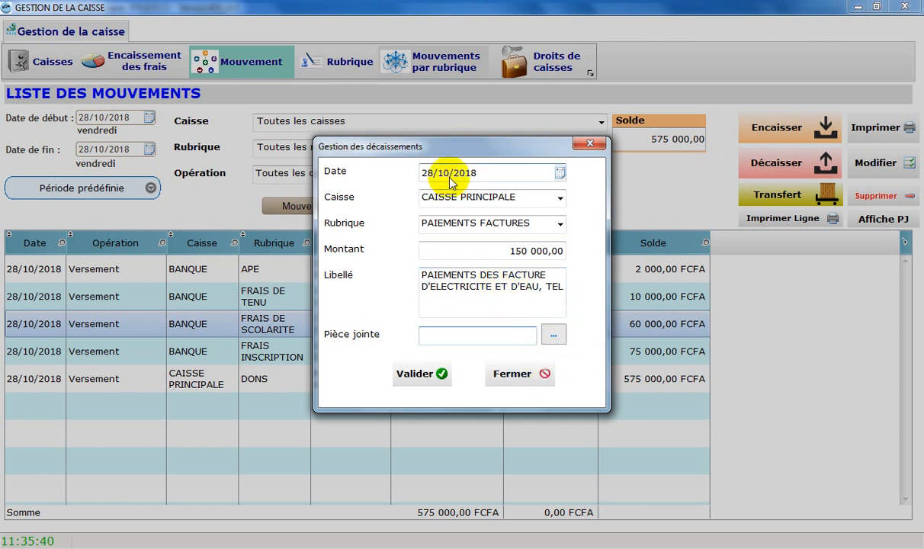
left_click(450, 385)
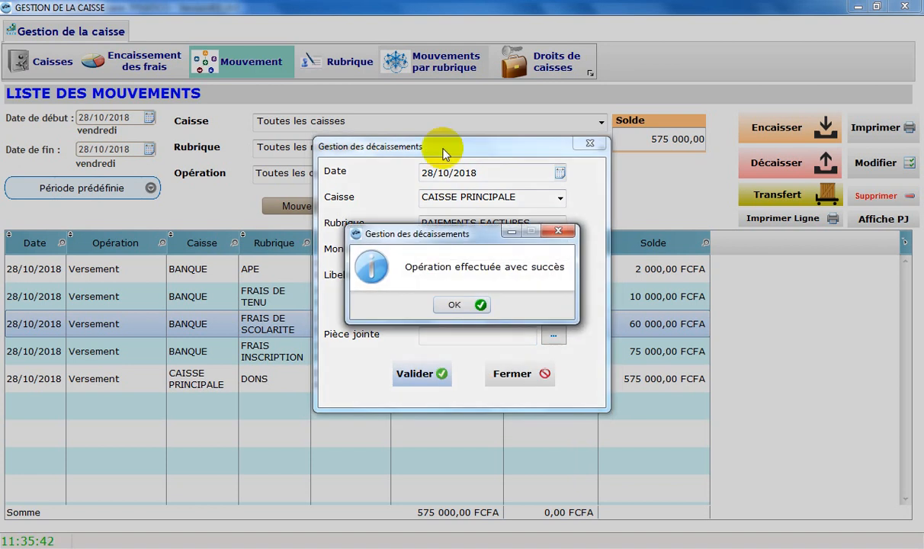
left_click(453, 306)
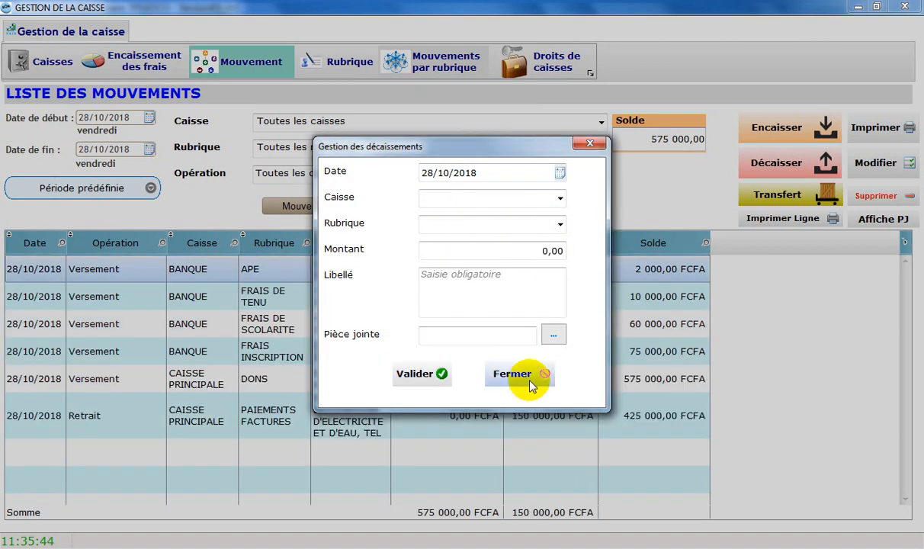
left_click(526, 381)
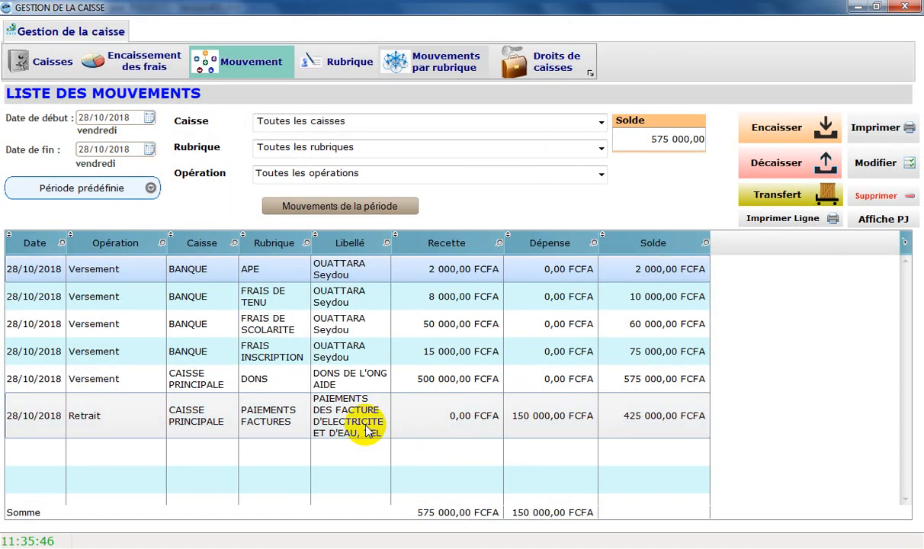
Check the refreshed balance for Toutes les caisses after the bill payment, and filter the movements to CAISSE PRINCIPALE.
left_click(359, 424)
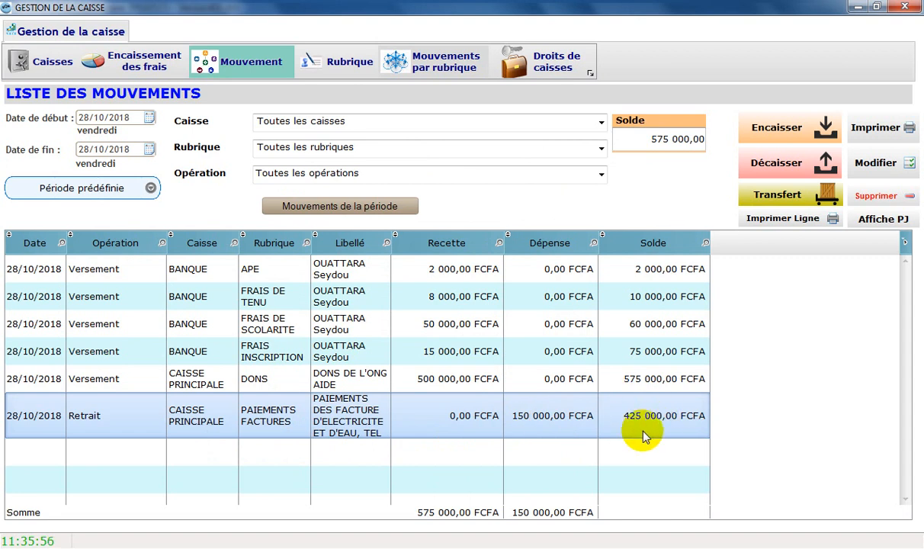
left_click(347, 128)
left_click(344, 143)
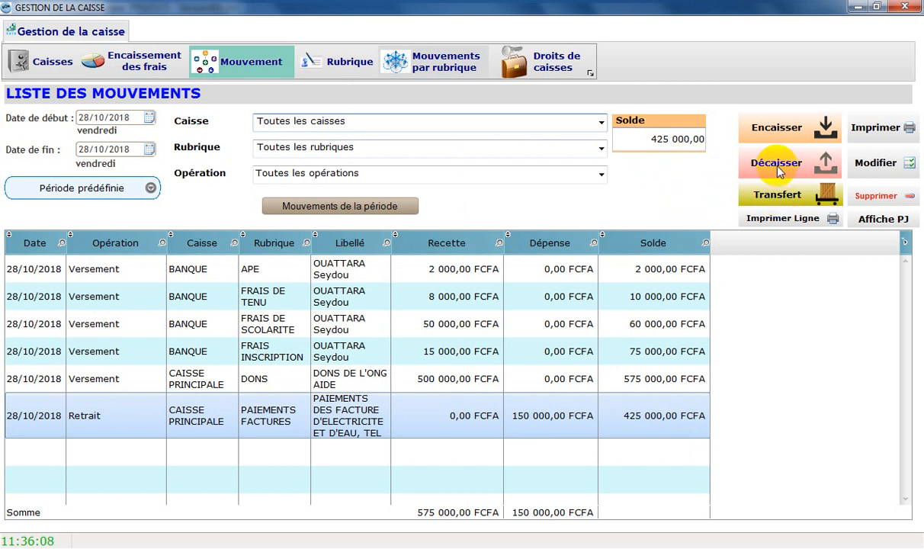
left_click(553, 124)
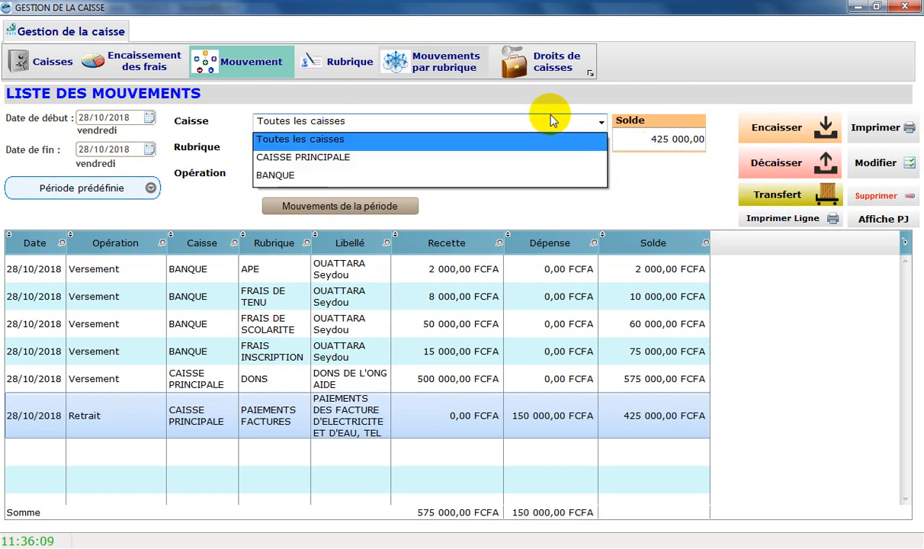
left_click(464, 157)
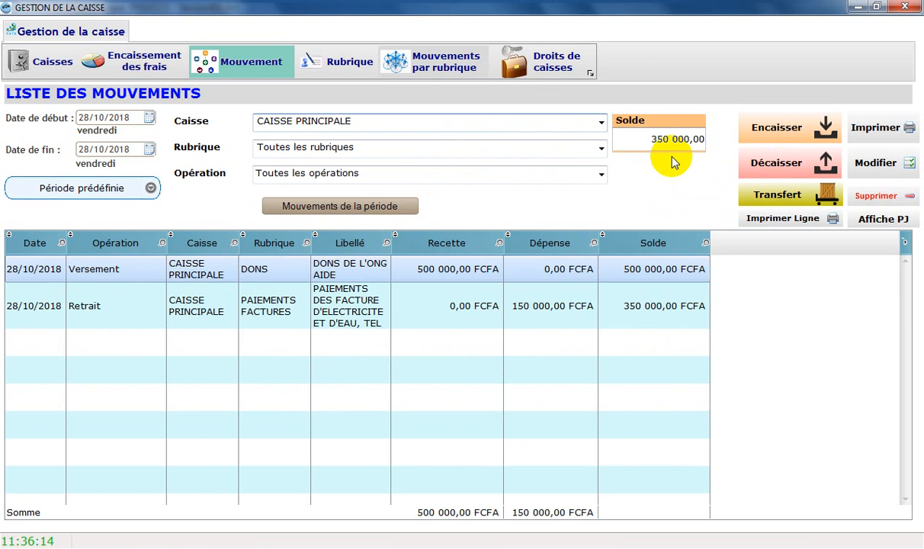
Start an inter-register transfer with CAISSE PRINCIPALE as the source and BANQUE as the destination.
left_click(795, 196)
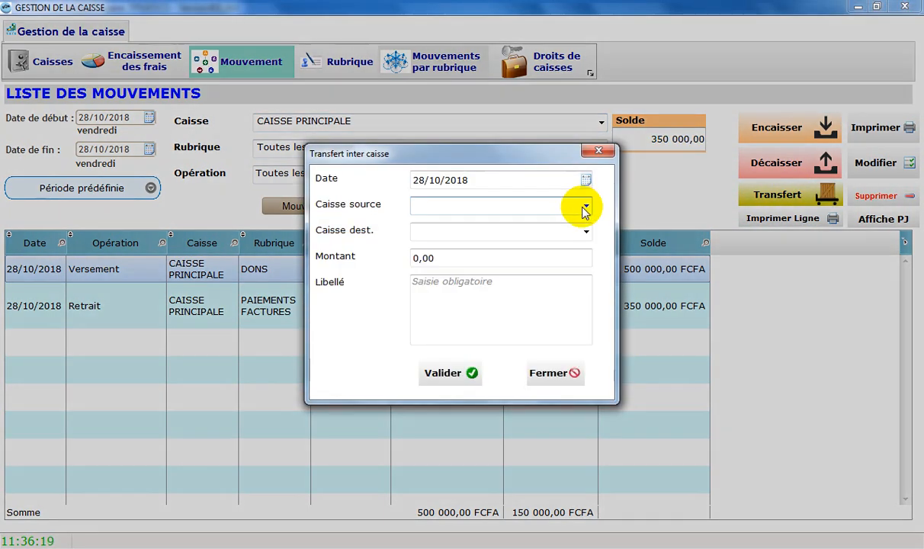
left_click(584, 206)
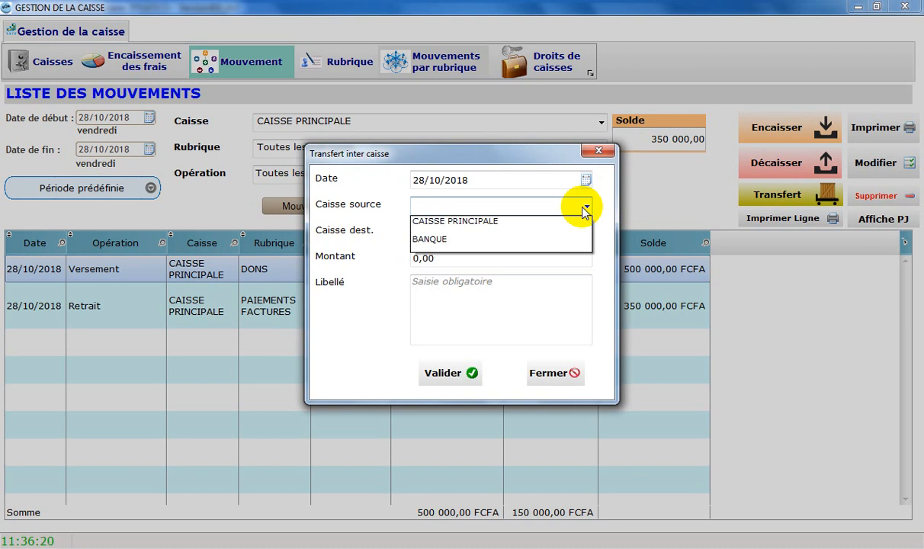
left_click(574, 223)
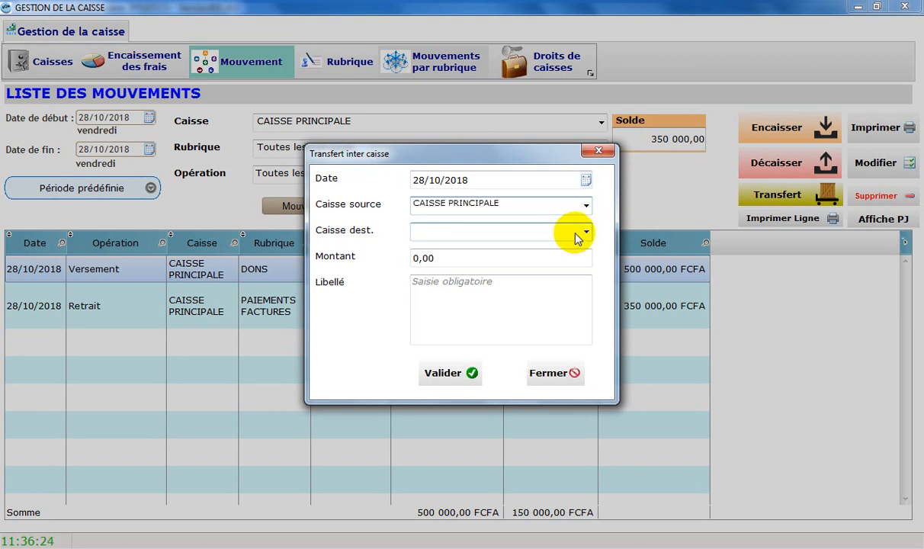
left_click(577, 234)
left_click(557, 265)
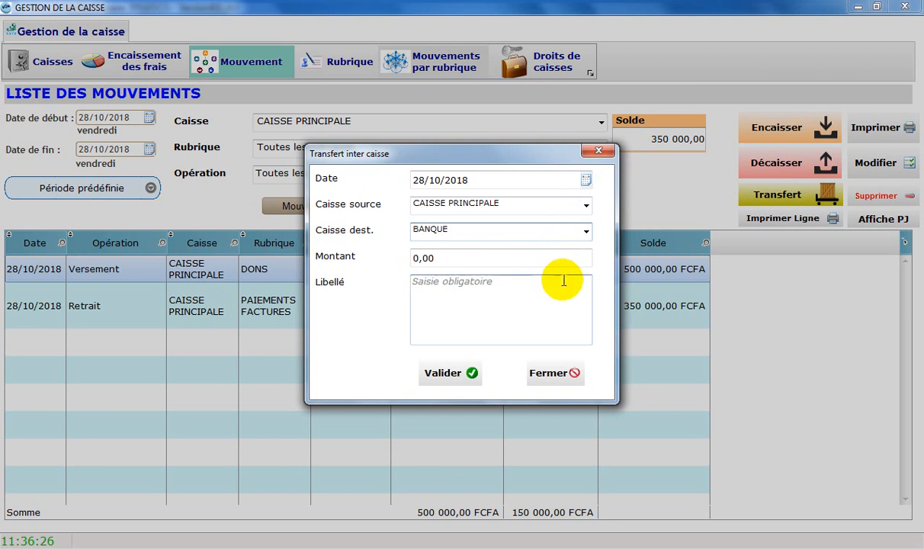
Set the transfer's amount to 200 000 with the libellé TRANSFERT DE 200 000 DANS LA BANQUE, validate it and close the form.
left_click(551, 257)
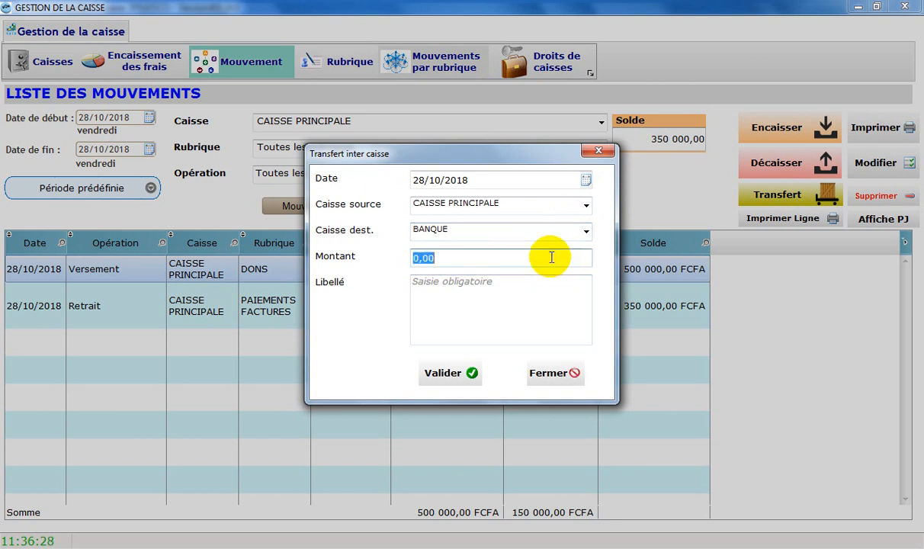
type("200000")
left_click(532, 293)
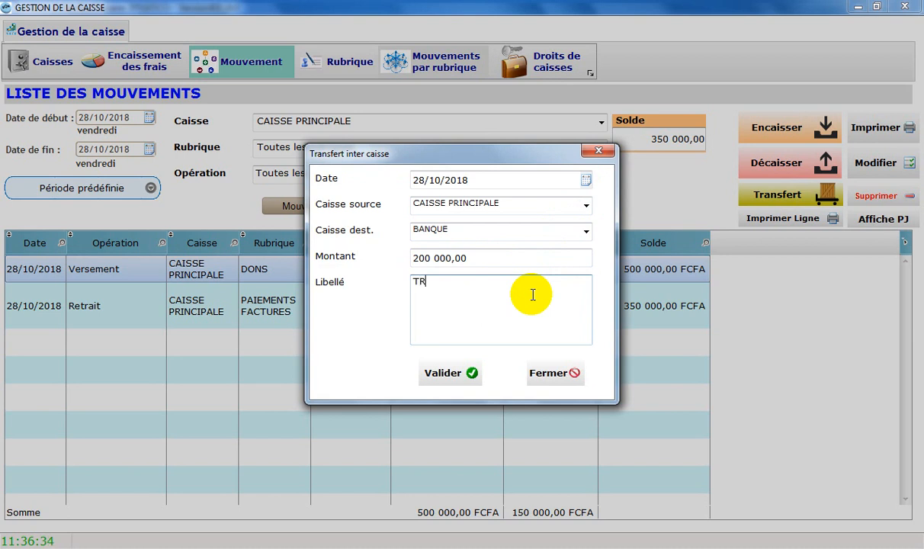
type("TRANSFERT DE 200 000 DANS LA")
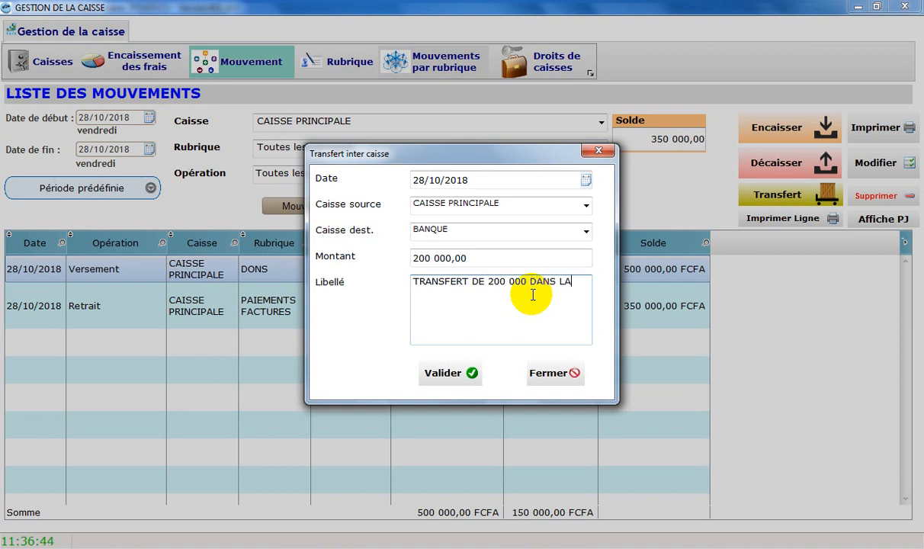
type("NQUE")
left_click(453, 377)
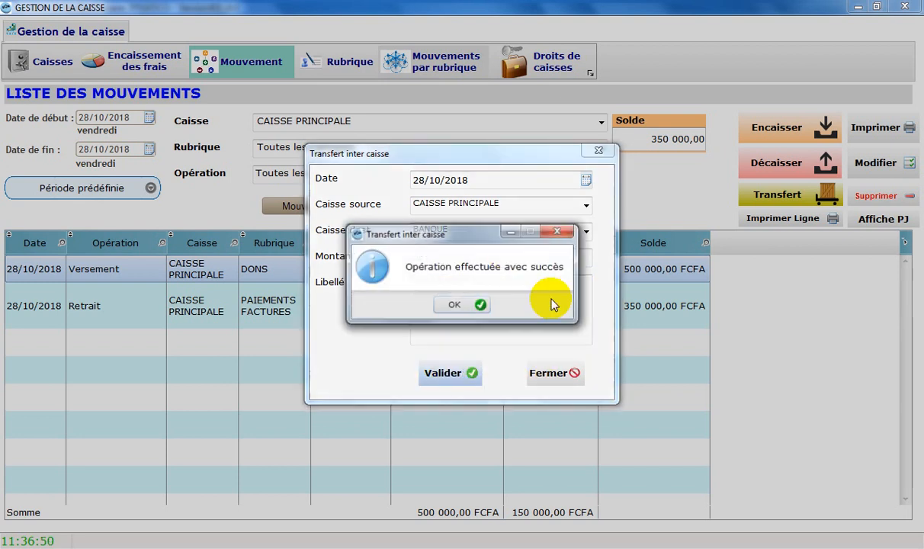
left_click(449, 305)
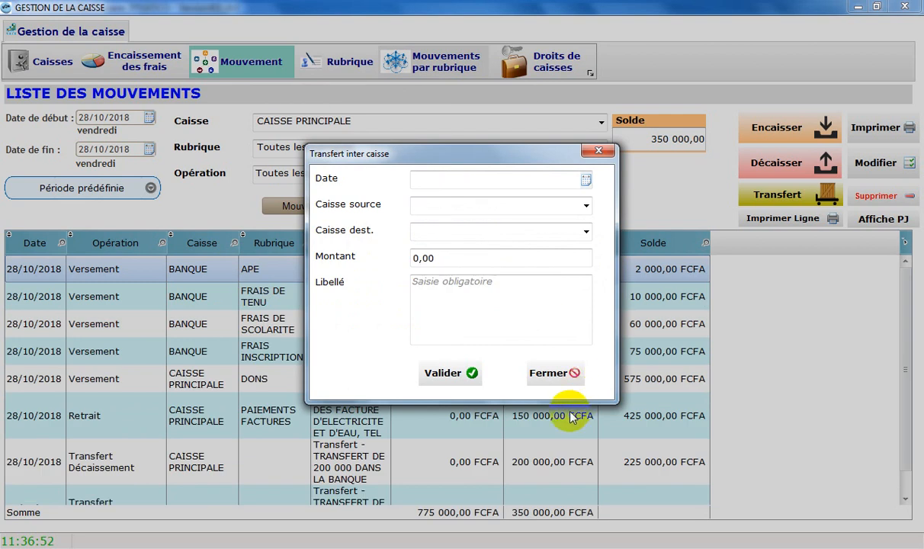
left_click(554, 373)
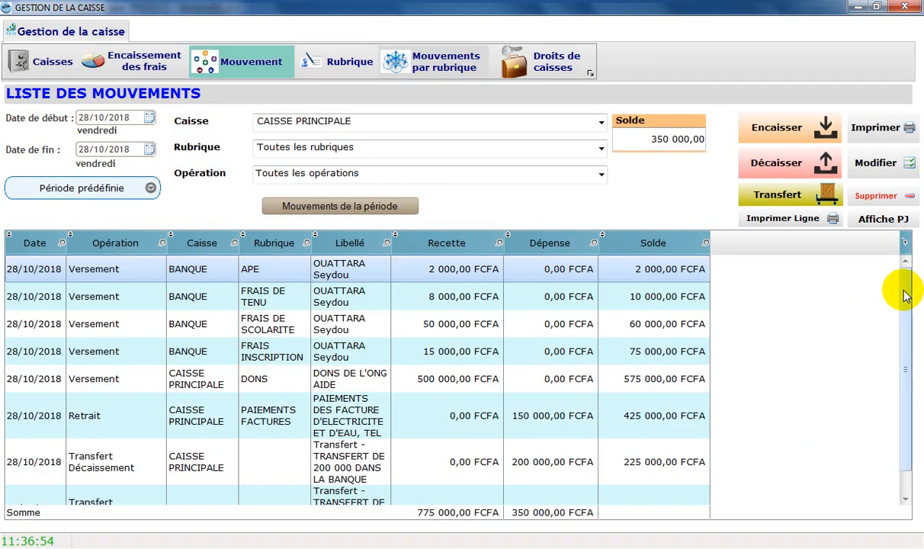
Examine the Transfert Décaissement and Transfert Encaissement lines at the end of the list of movements.
left_click_drag(904, 289, 908, 395)
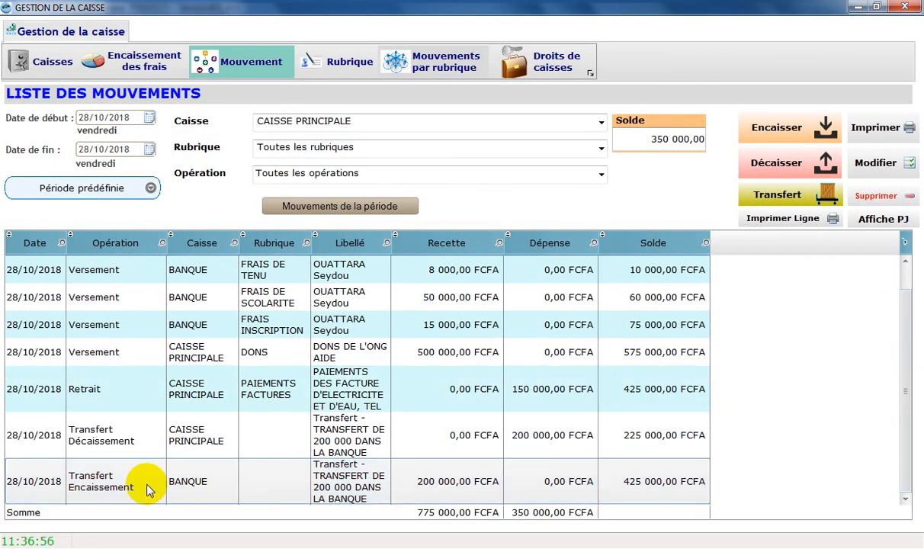
left_click(196, 447)
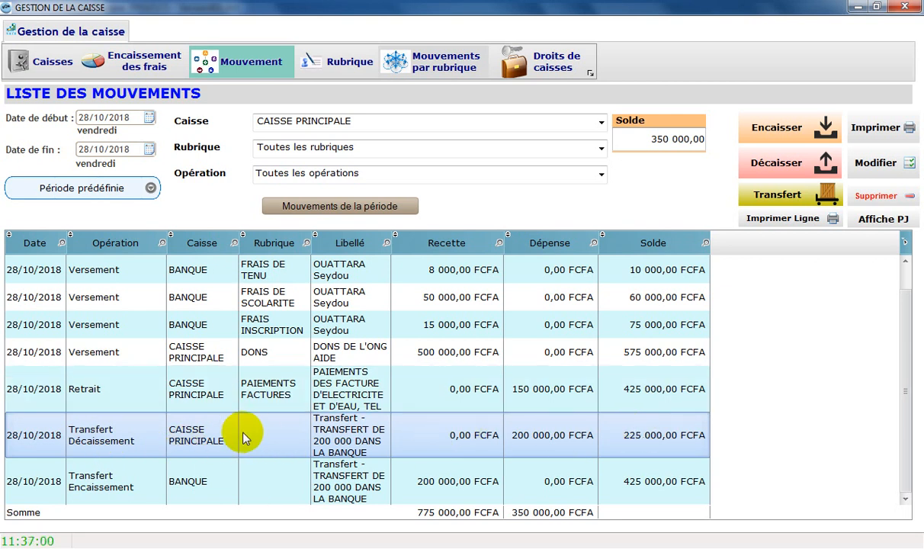
left_click(345, 488)
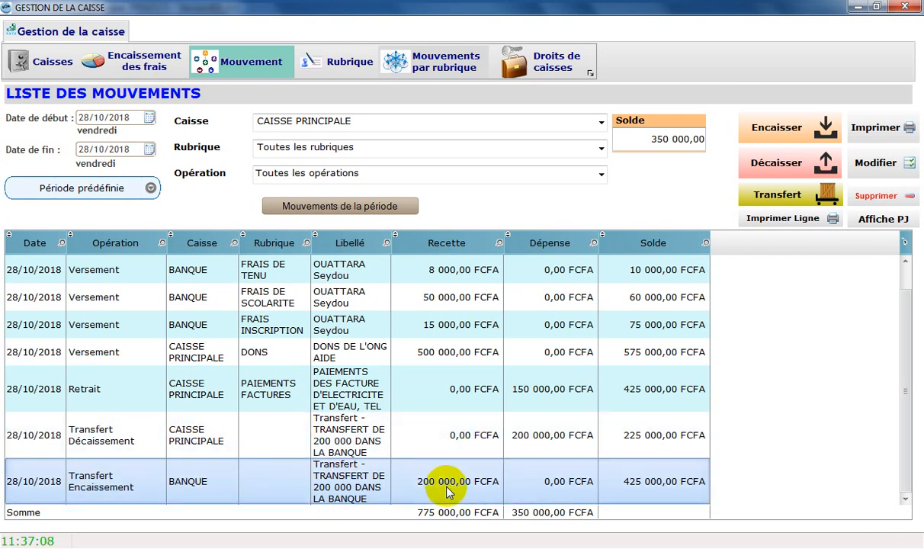
left_click(540, 437)
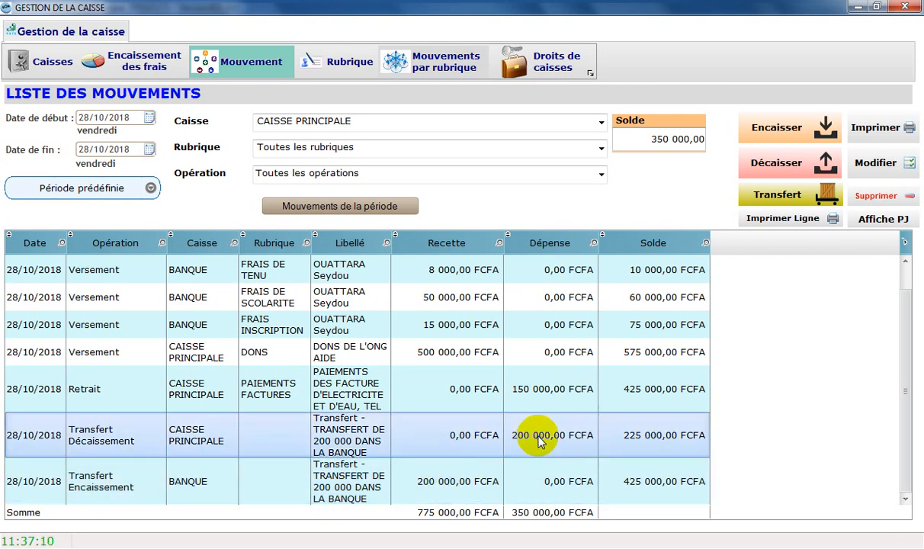
Check the post-transfer balances by filtering the movements to CAISSE PRINCIPALE, BANQUE, and back to Toutes les caisses.
left_click(553, 486)
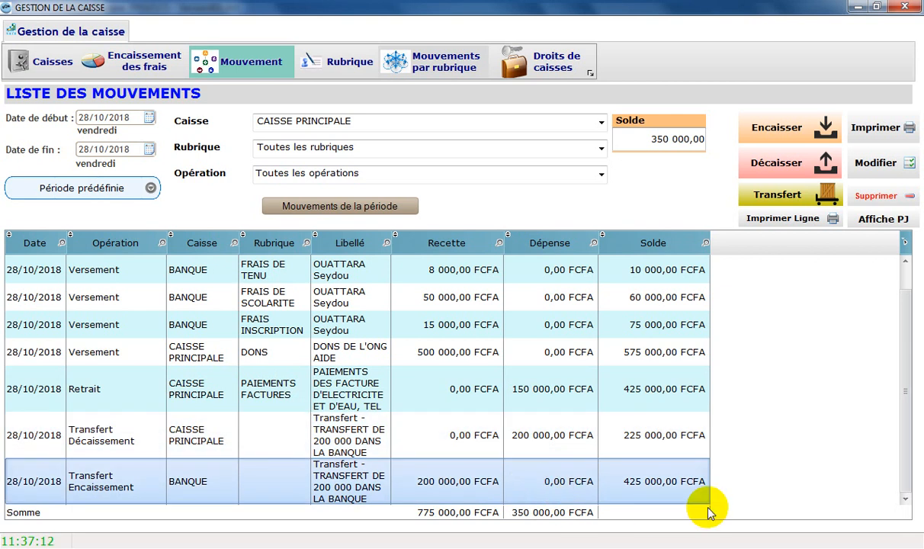
left_click(437, 122)
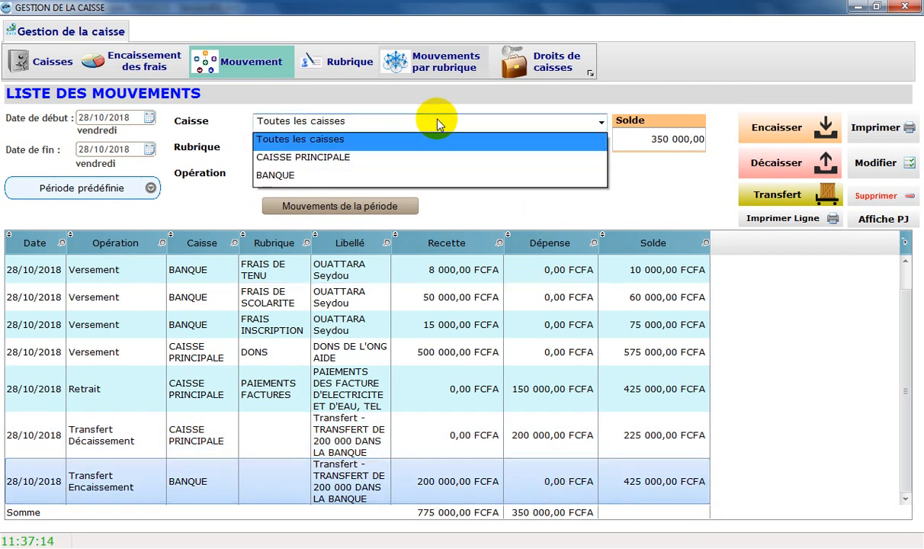
left_click(418, 157)
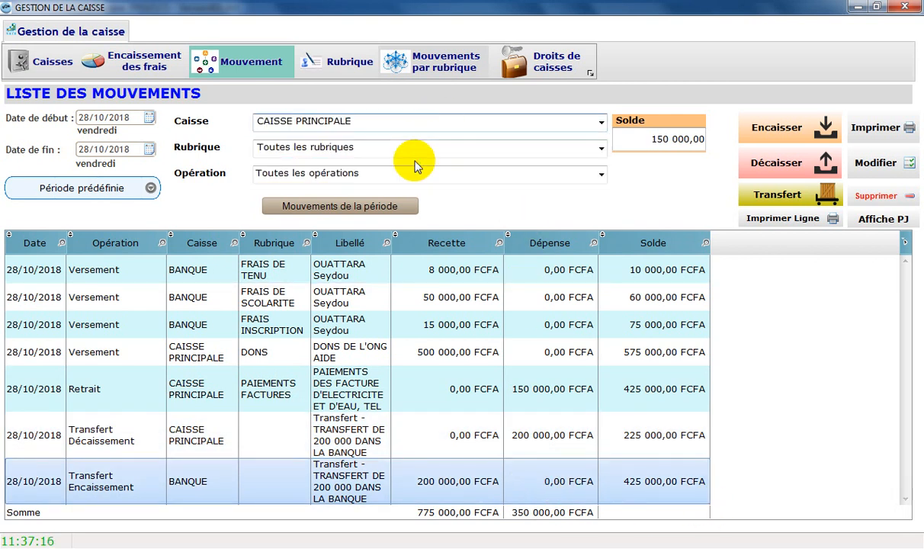
left_click(401, 120)
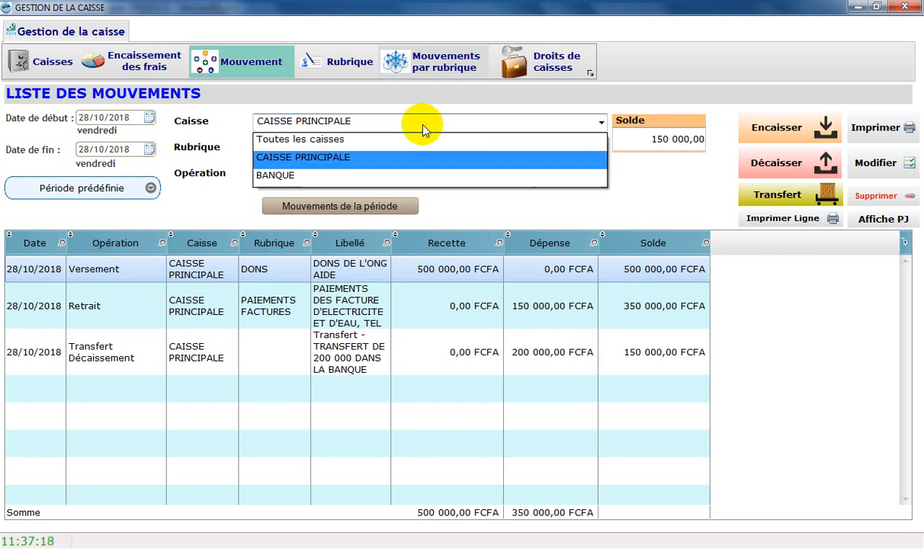
left_click(353, 176)
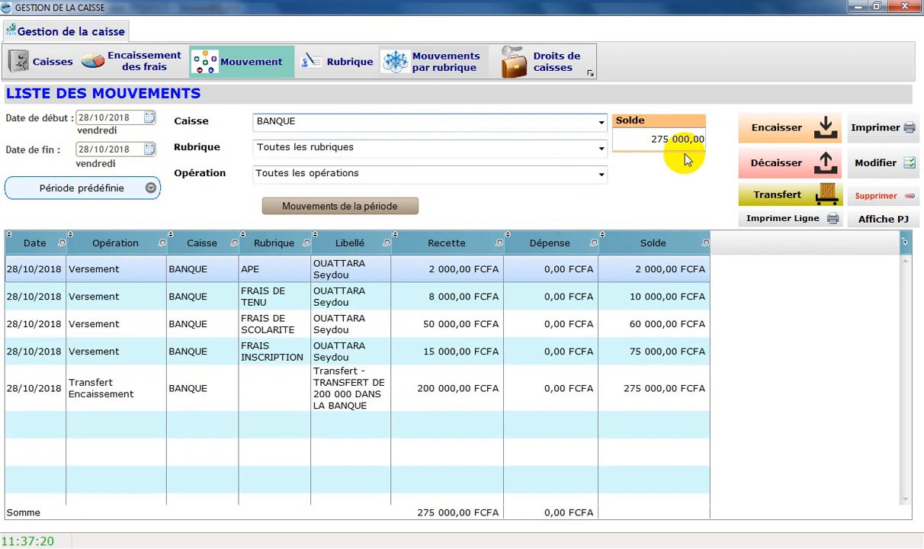
left_click(515, 120)
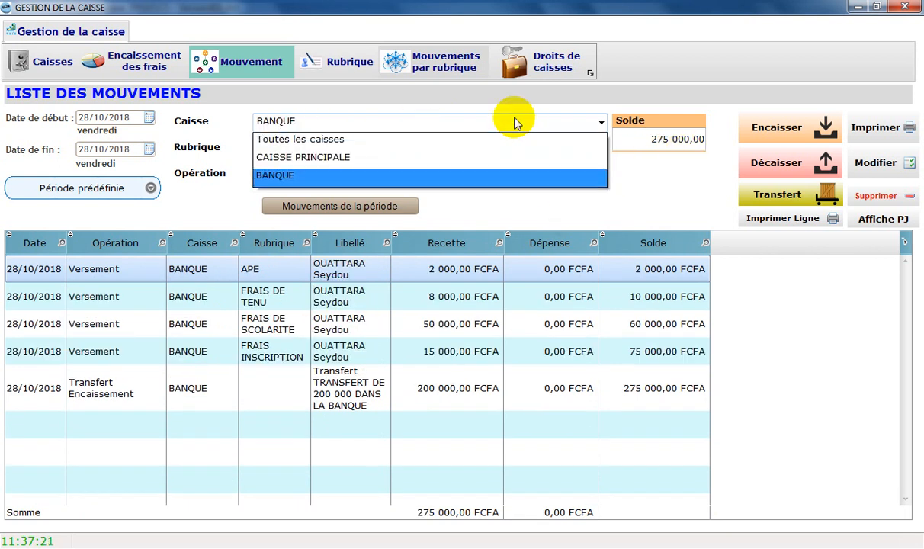
left_click(450, 138)
Preview the printable receipt for the FRAIS DE TENU versement and close the preview.
left_click(675, 296)
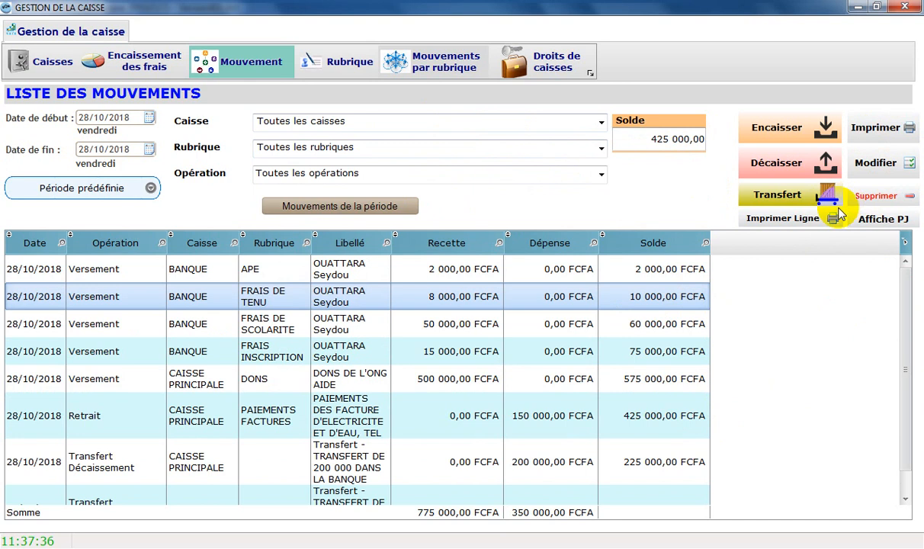
left_click(797, 221)
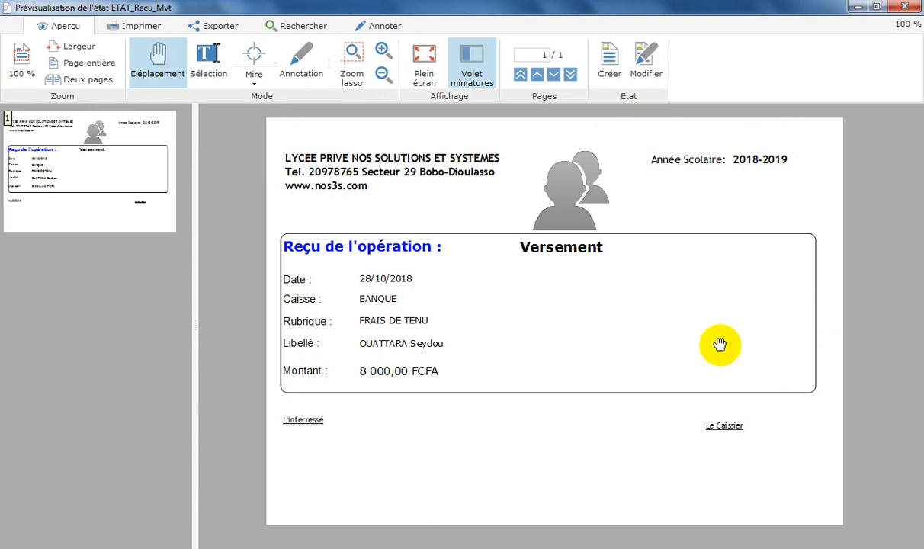
left_click(905, 7)
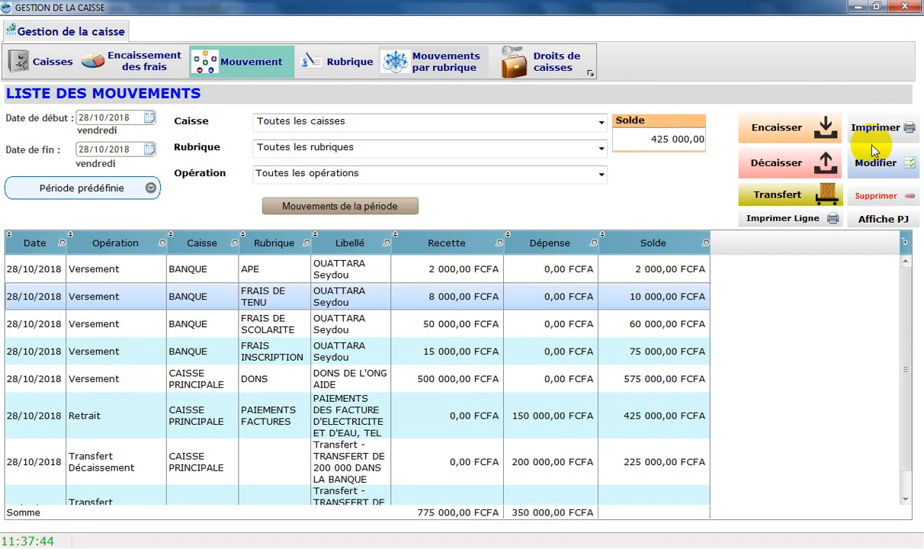
Preview the printable LISTE DES MOUVEMENTS for all registers, review its columns through to Solde, and close the preview.
left_click(884, 128)
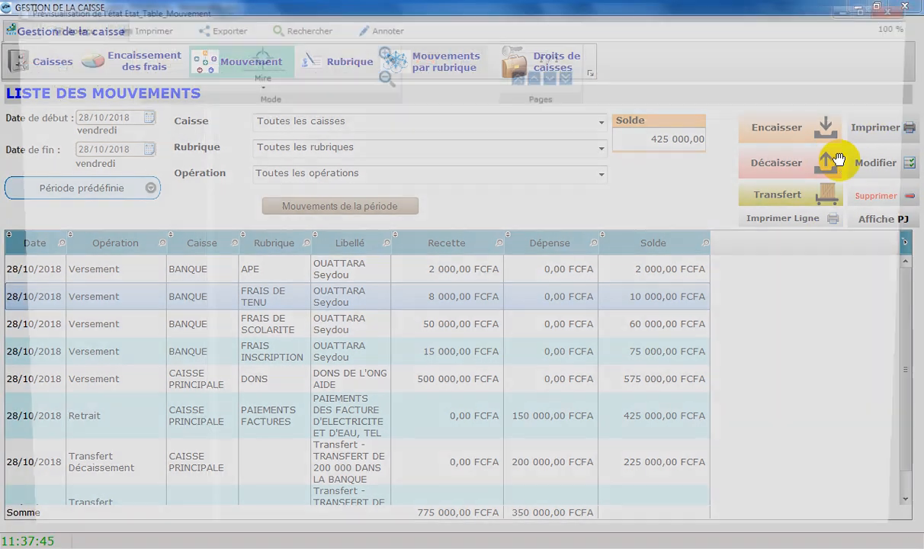
scroll(674, 400, "down", 1)
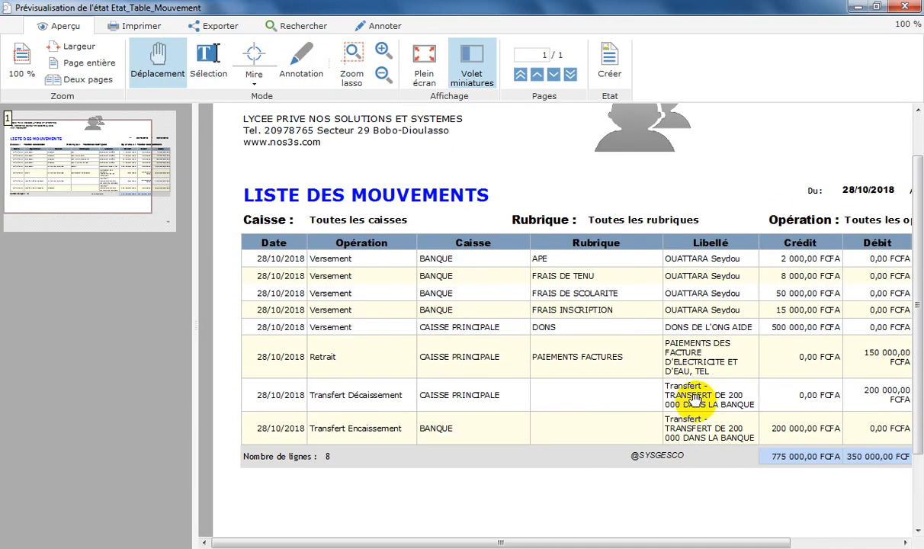
scroll(663, 395, "down", 1)
scroll(637, 411, "up", 1)
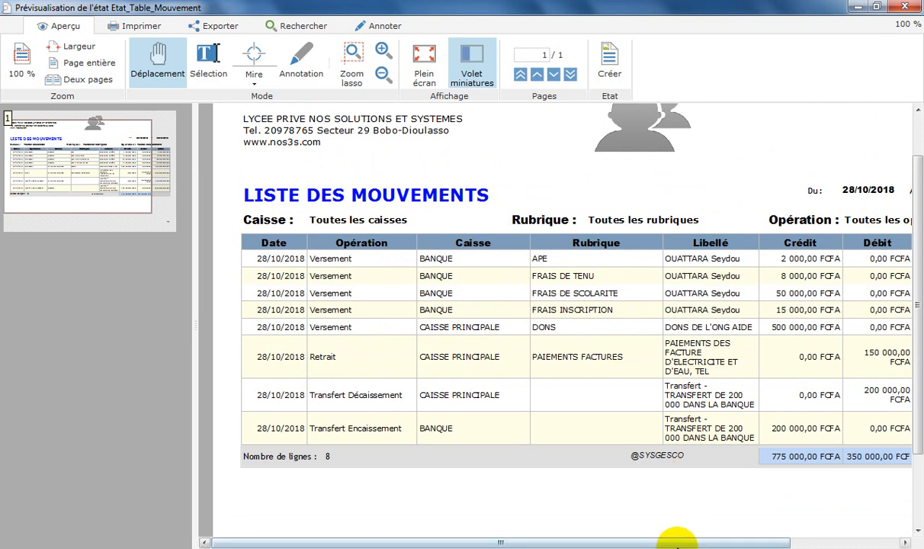
left_click_drag(675, 544, 834, 515)
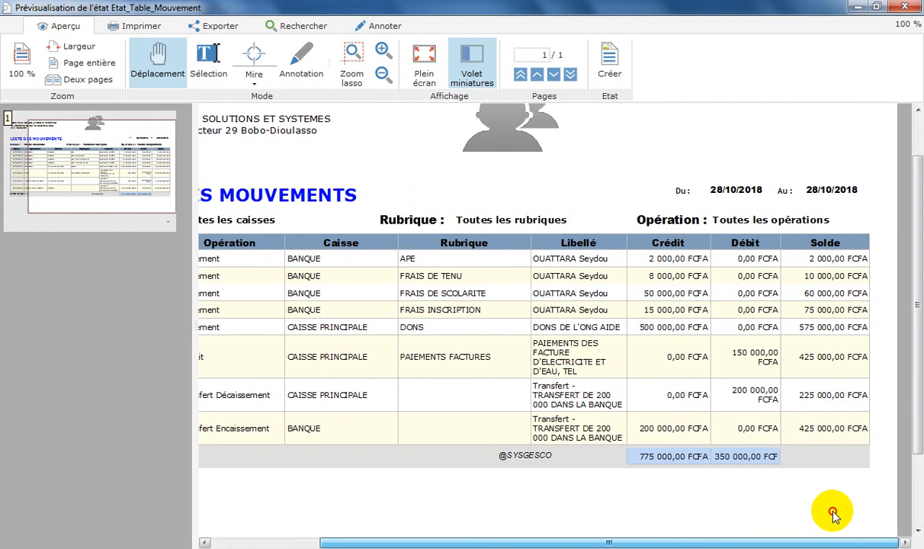
left_click_drag(832, 515, 506, 494)
scroll(528, 396, "down", 2)
scroll(532, 366, "up", 3)
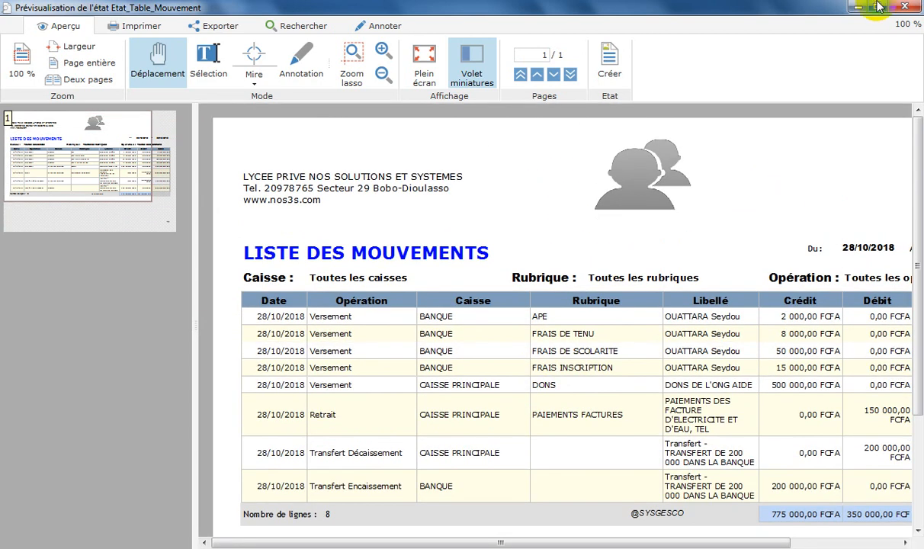
left_click(905, 7)
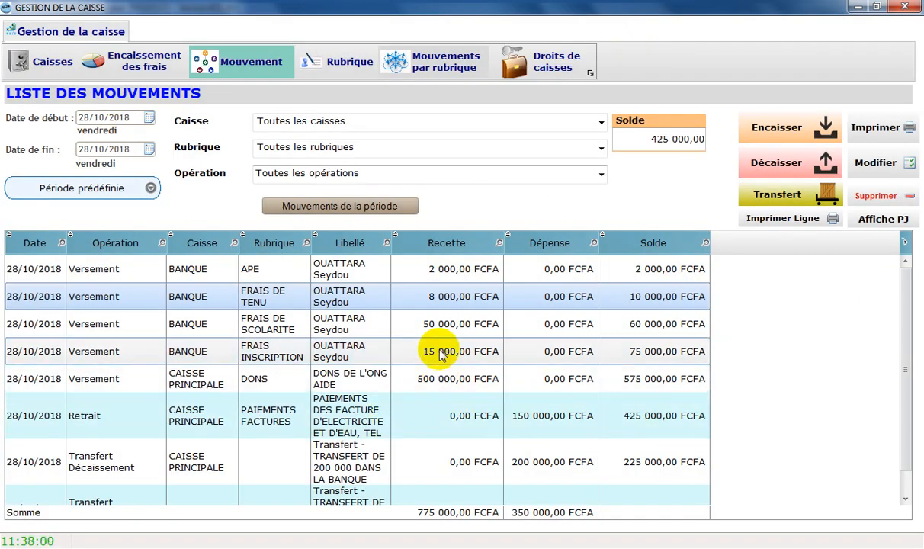
Try to display the supporting document attached to the APE versement.
left_click(664, 268)
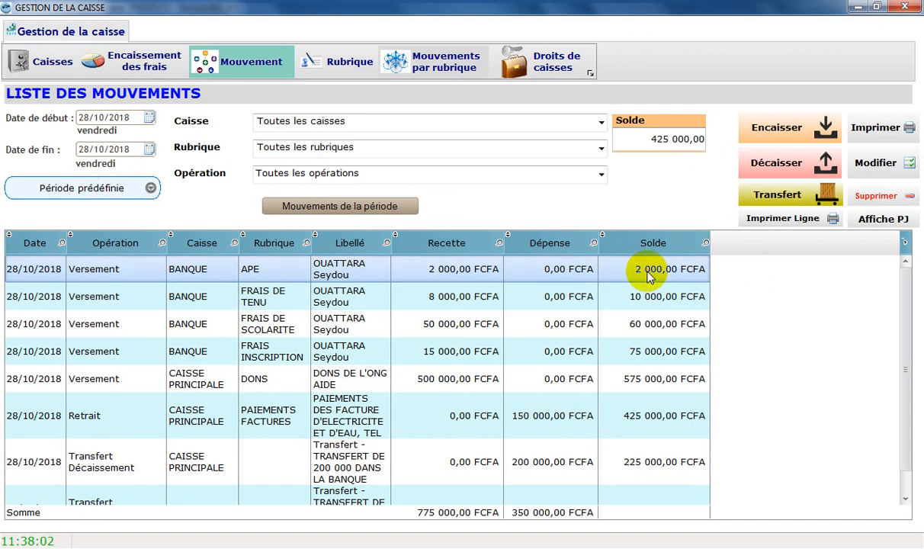
left_click(882, 218)
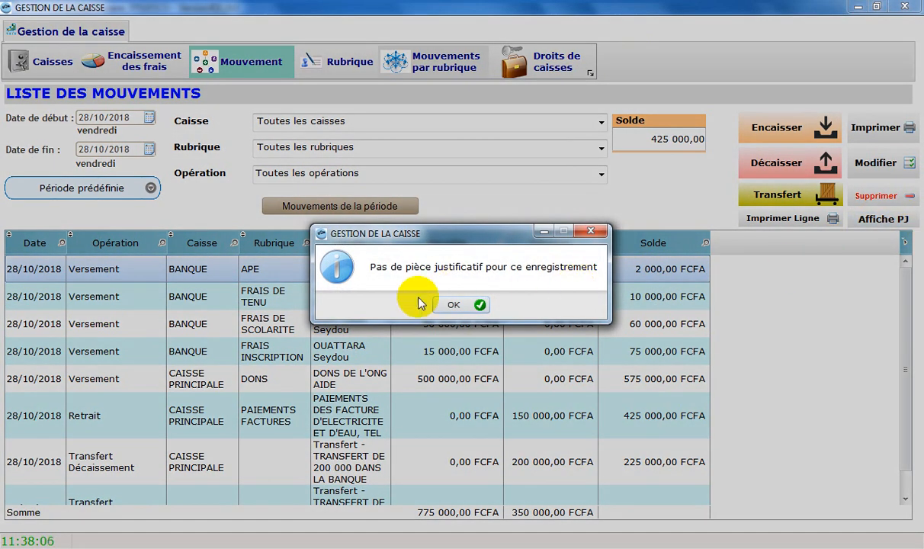
left_click(468, 307)
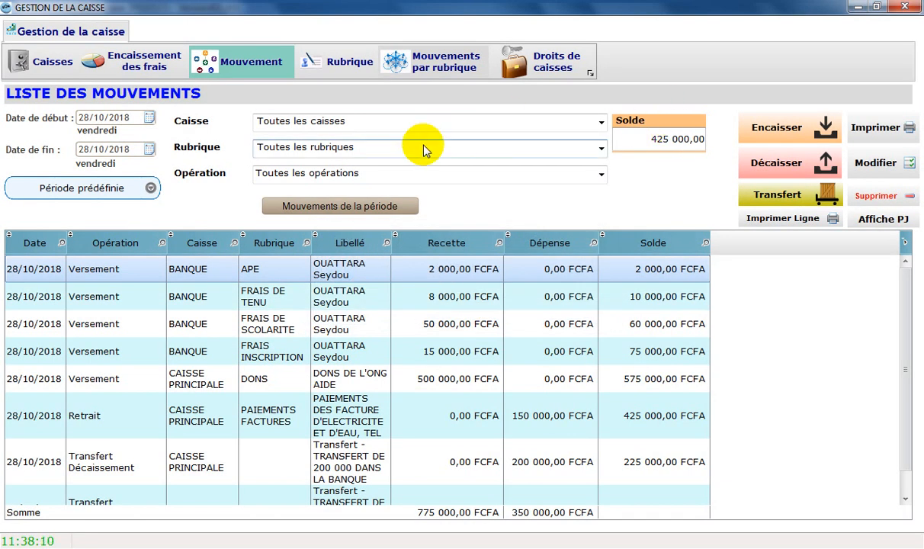
Examine the receipts, expenses and balances per rubrique for 28/10/2018, including PAIEMENTS FACTURES, APE and FRAIS DE TENU.
left_click(429, 64)
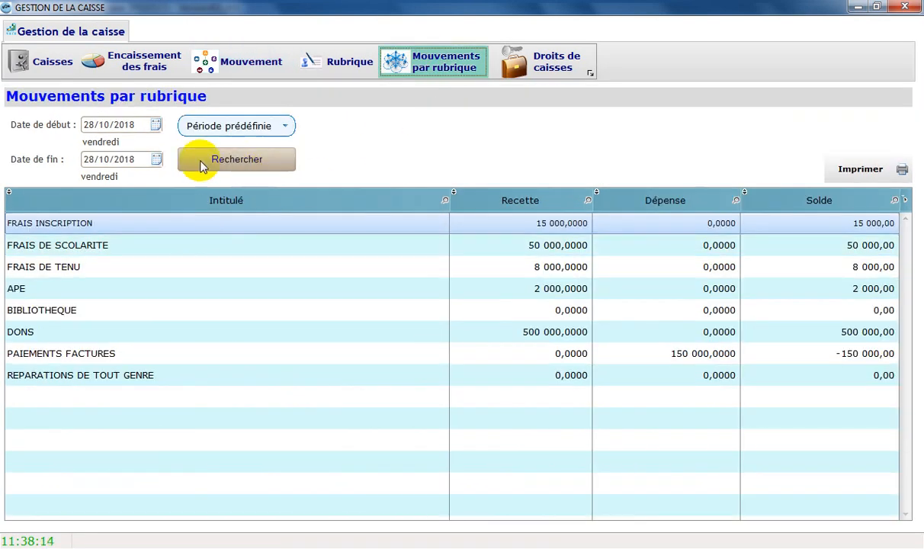
left_click(542, 244)
left_click(107, 355)
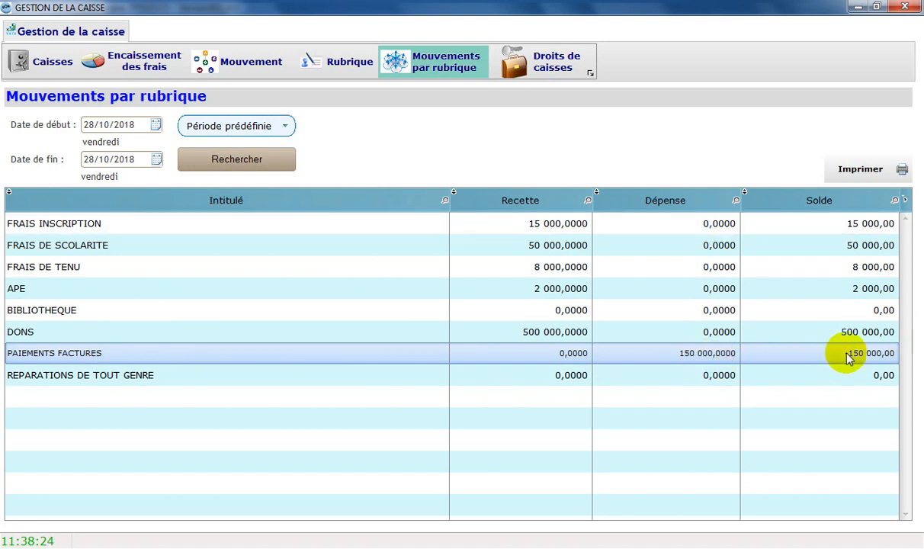
left_click(263, 291)
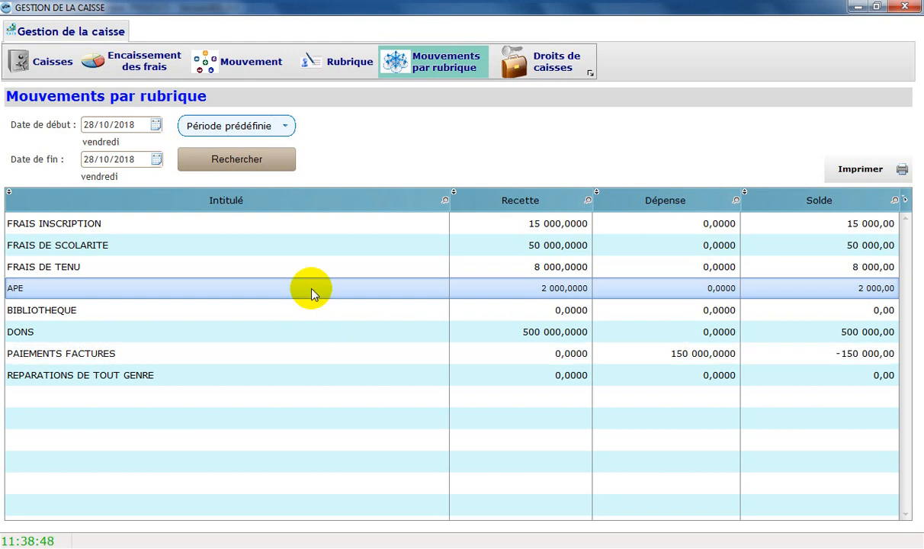
left_click(543, 263)
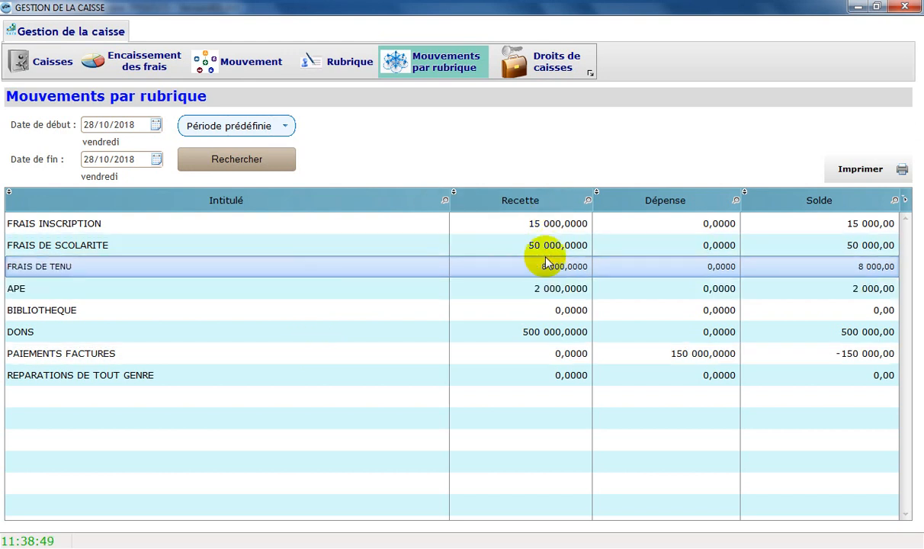
Revisit the cash registers and school fee collection pages, and close the cash management window.
left_click(46, 67)
left_click(145, 72)
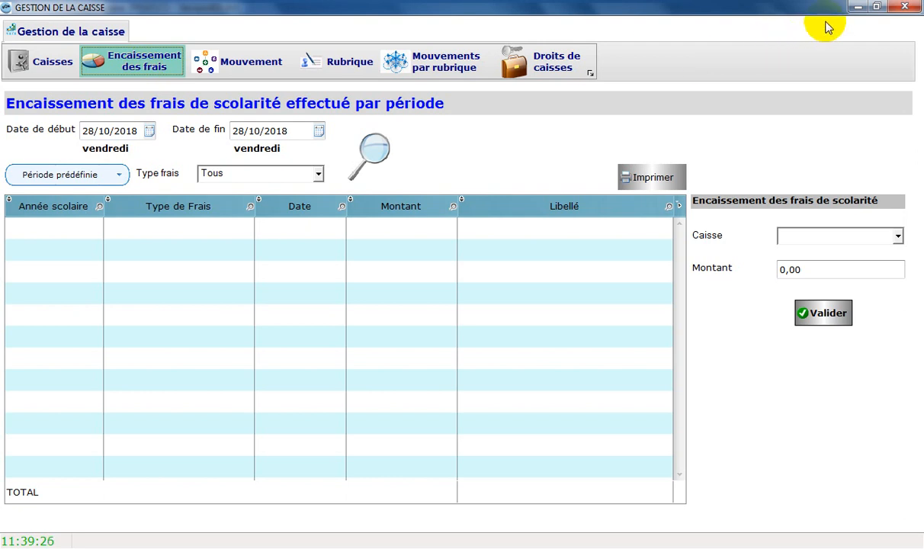
left_click(903, 7)
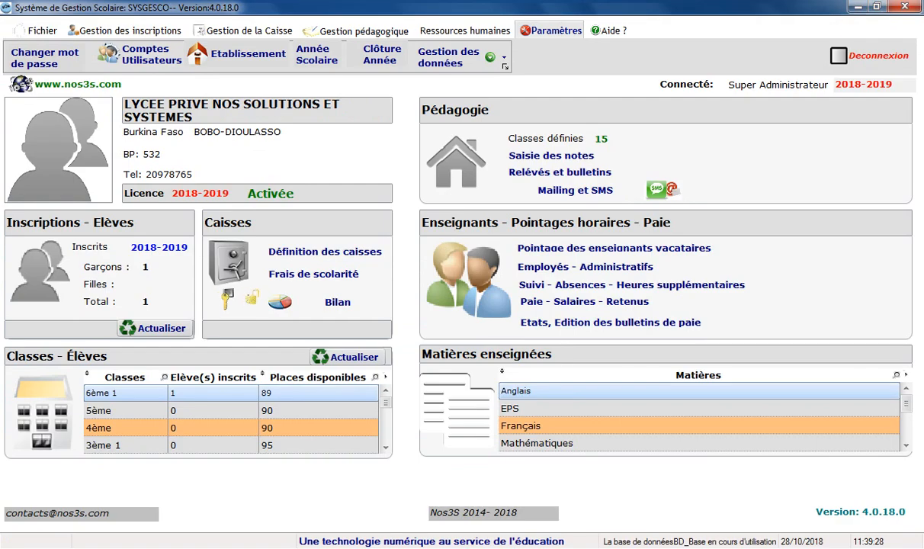